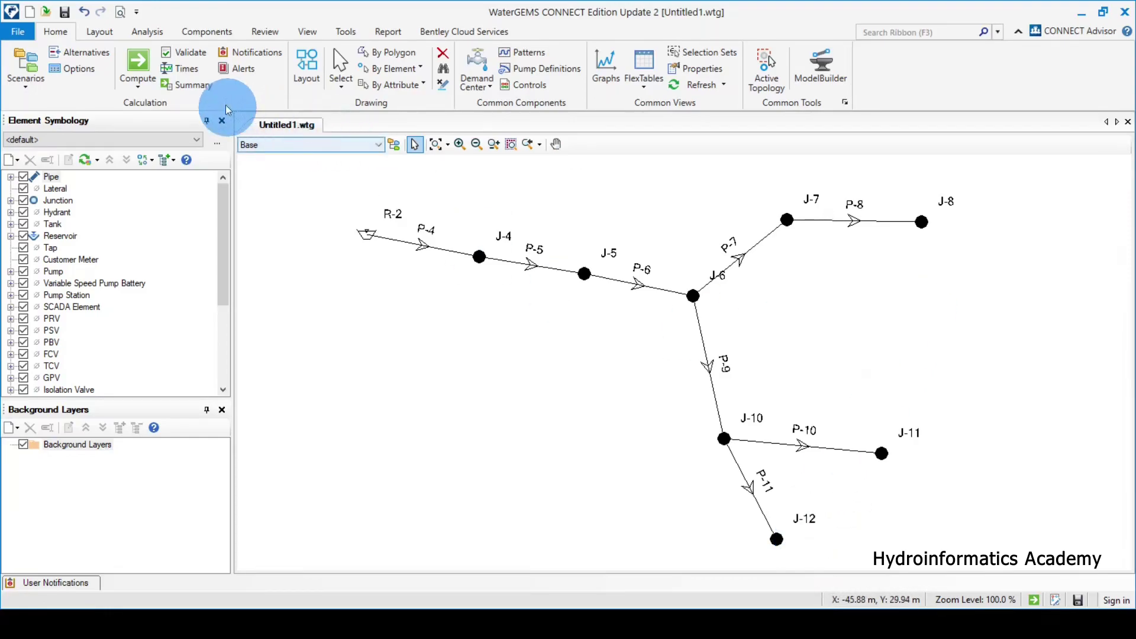
Validate the network model, compute the Base scenario, and dismiss the calculation summary
click(194, 52)
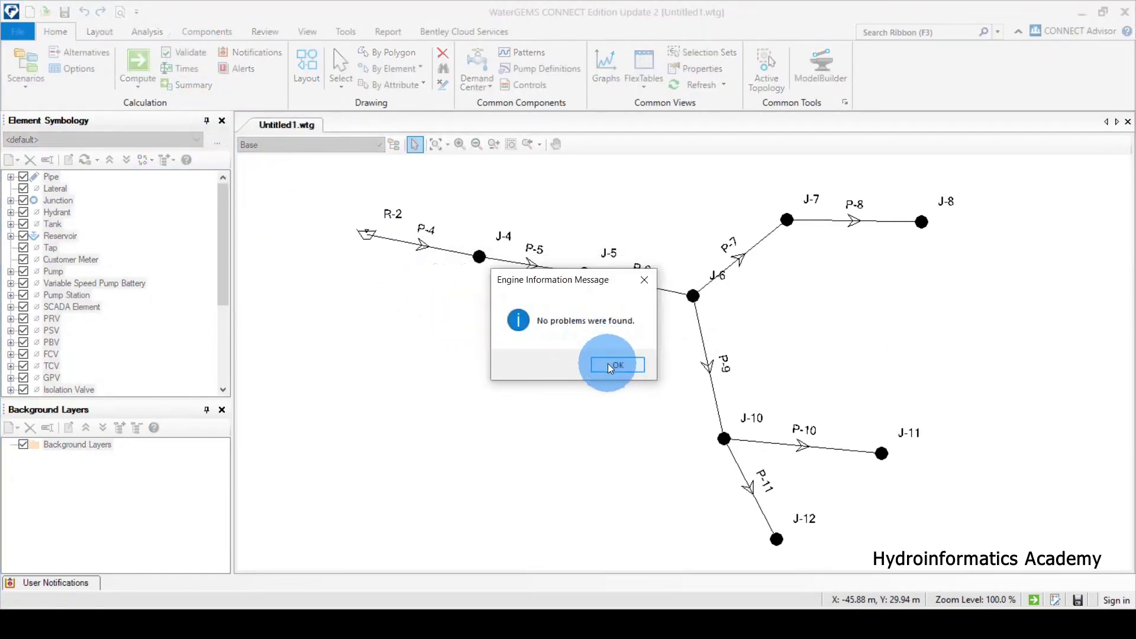
click(614, 364)
click(138, 60)
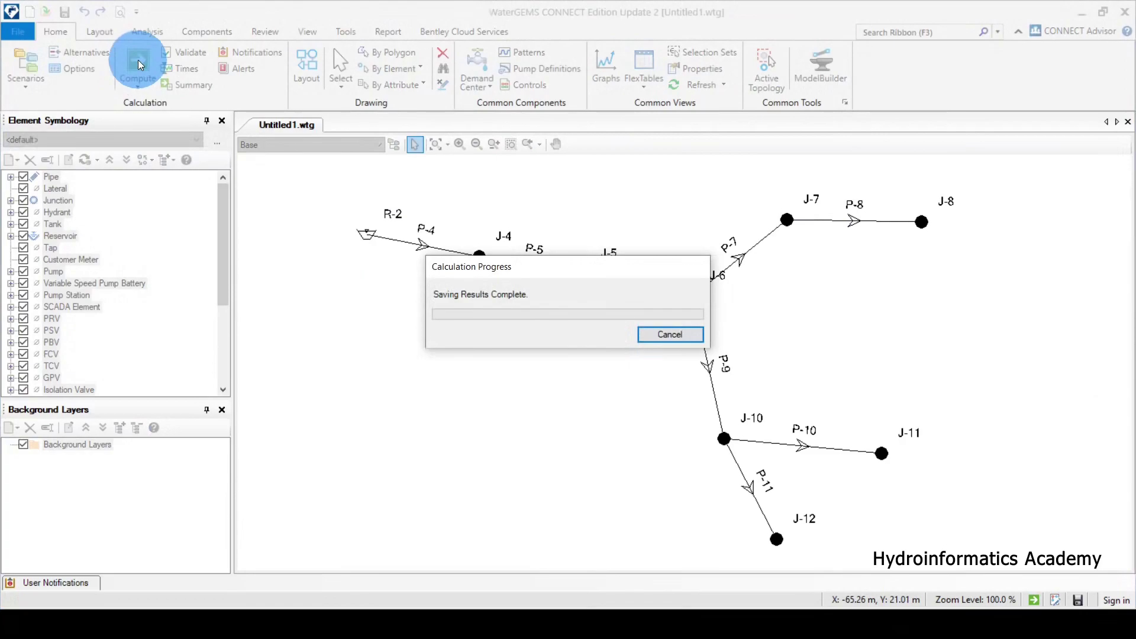
click(588, 12)
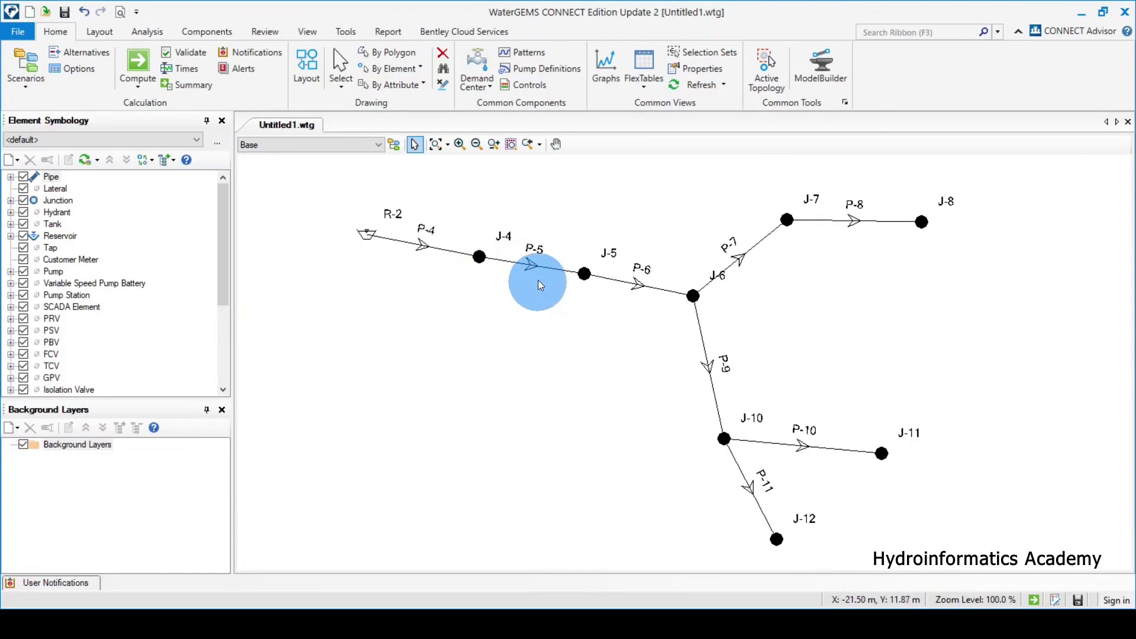
Examine the calculated results of pipe P-4, including flow, velocity, headloss gradient, headloss and travel time
double_click(446, 250)
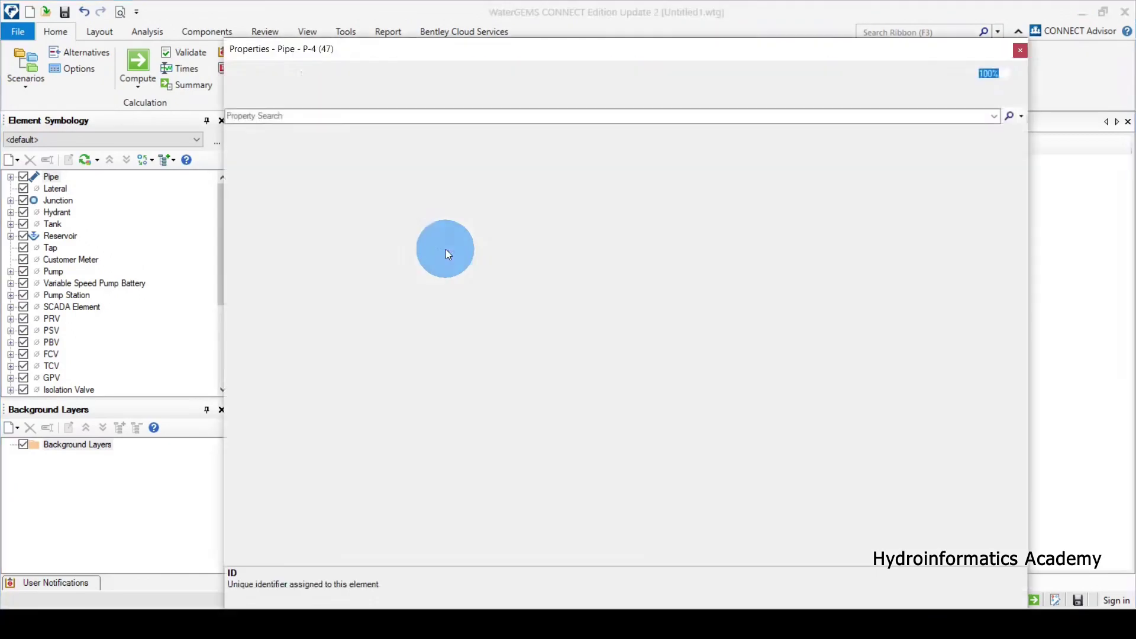
scroll(537, 286, down, 5)
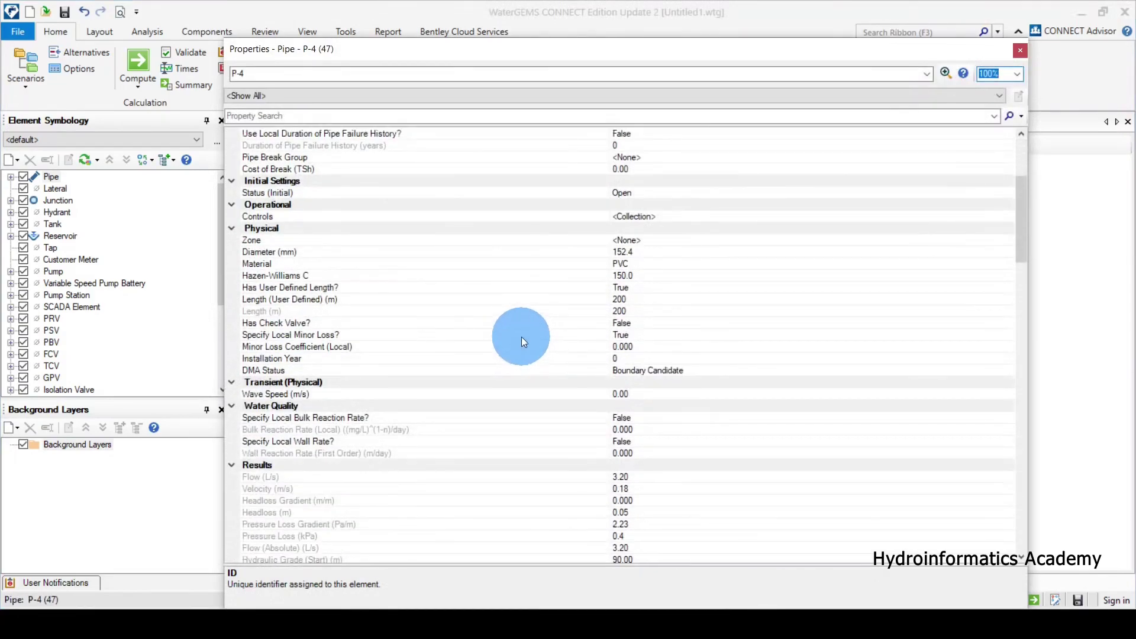
scroll(521, 335, down, 5)
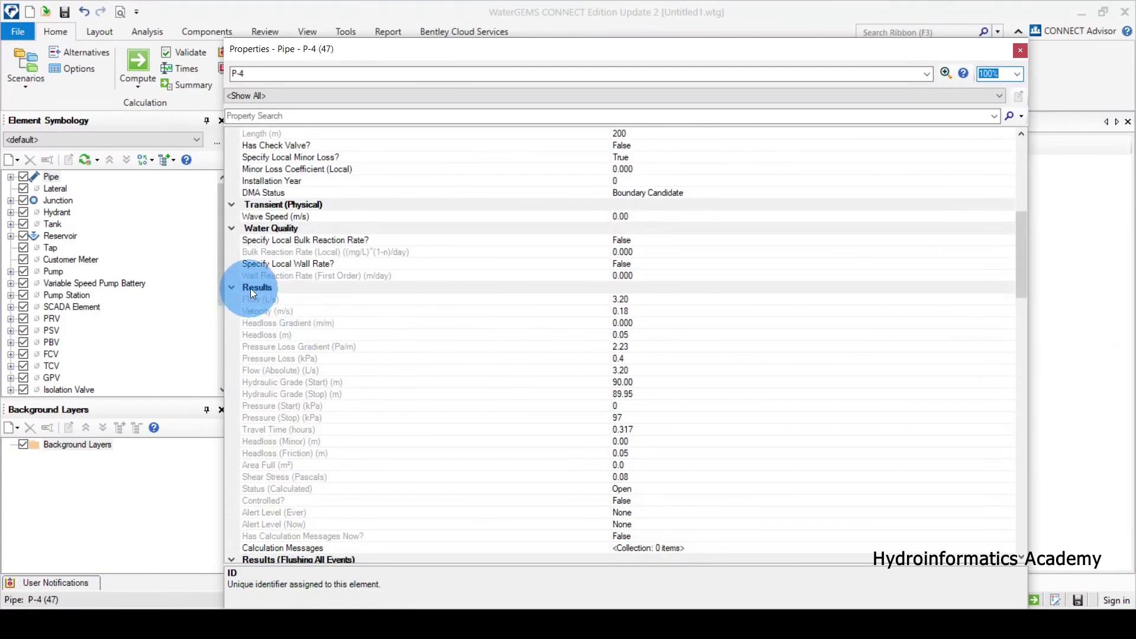
click(233, 286)
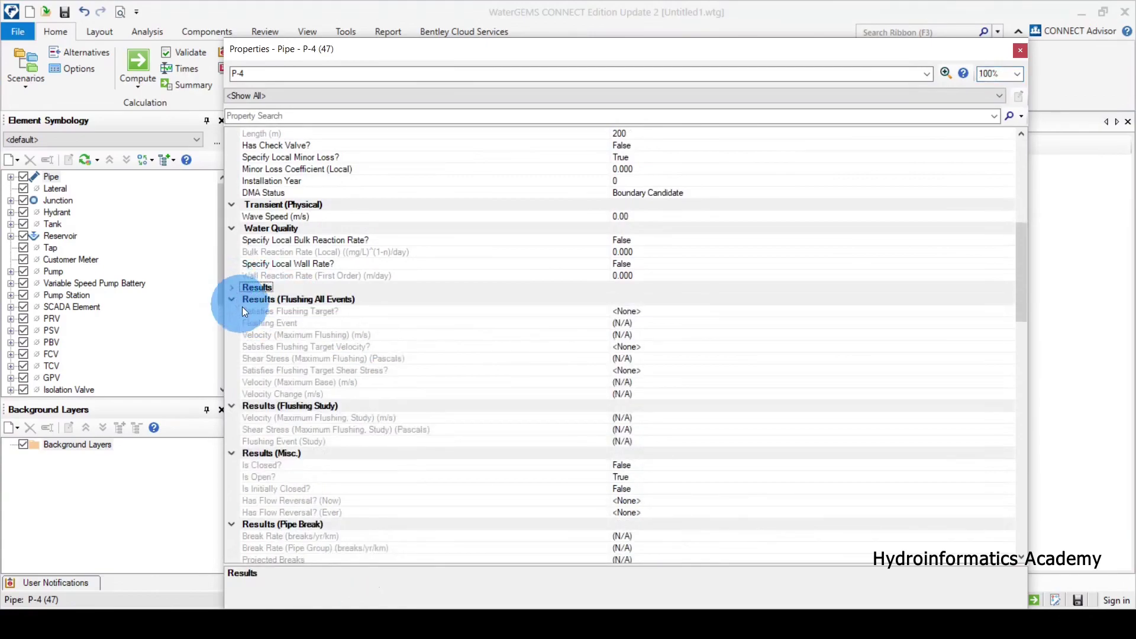
click(232, 286)
scroll(322, 297, down, 4)
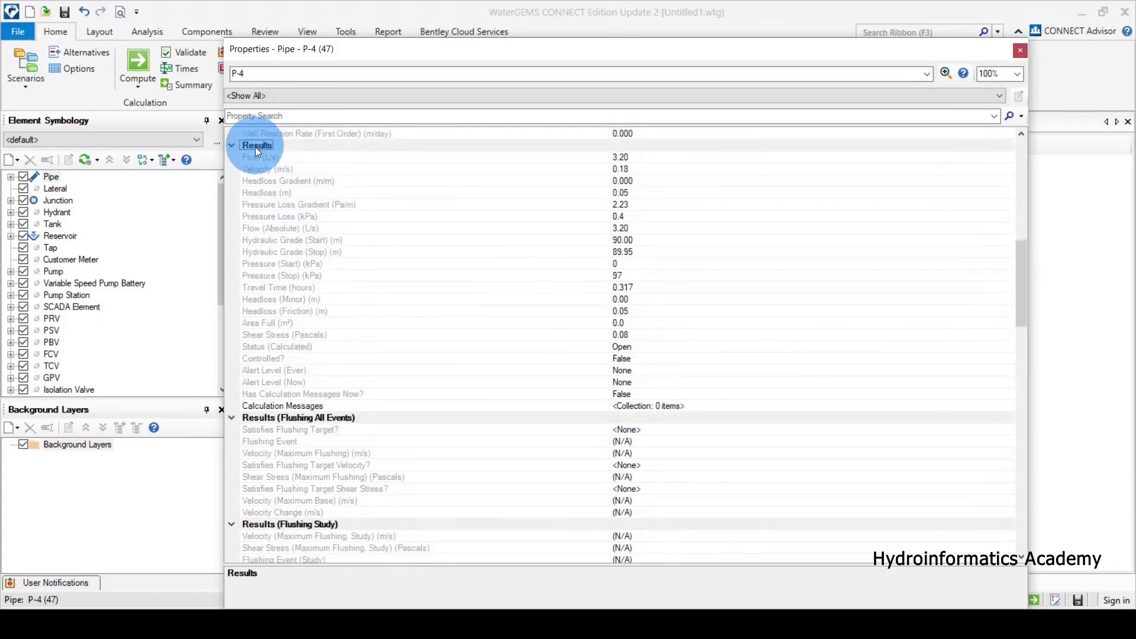
click(264, 158)
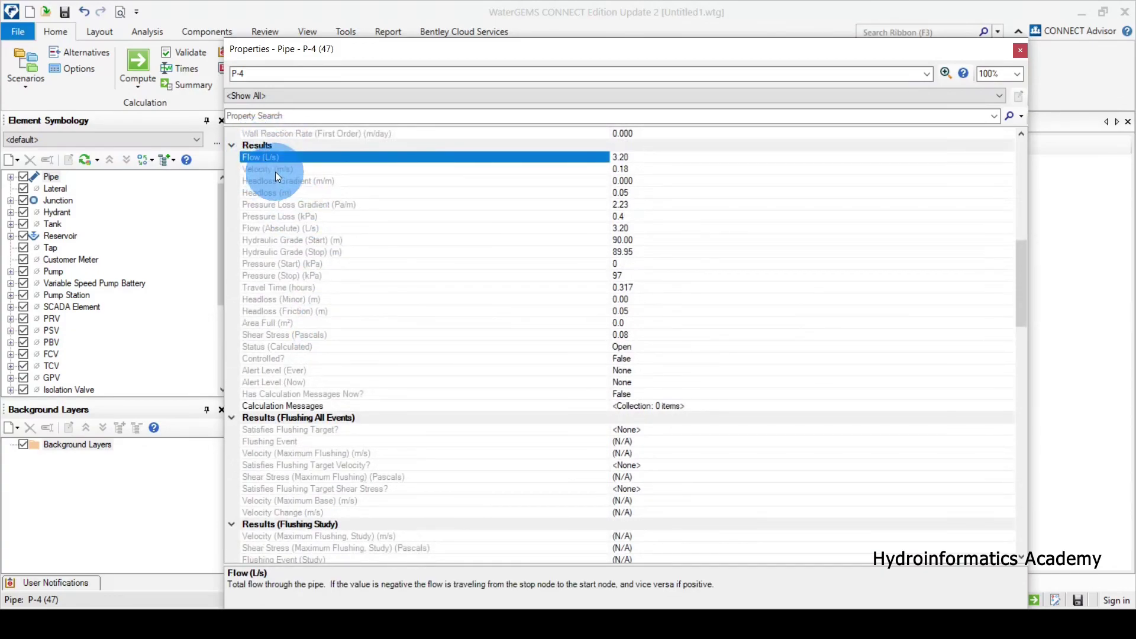
click(278, 170)
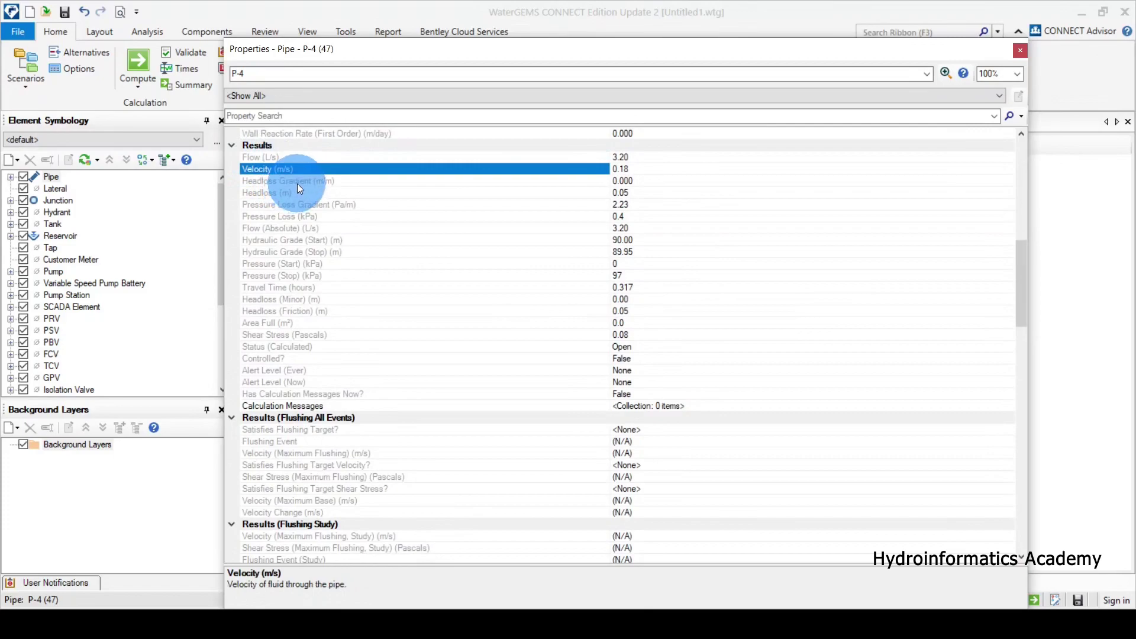
click(273, 184)
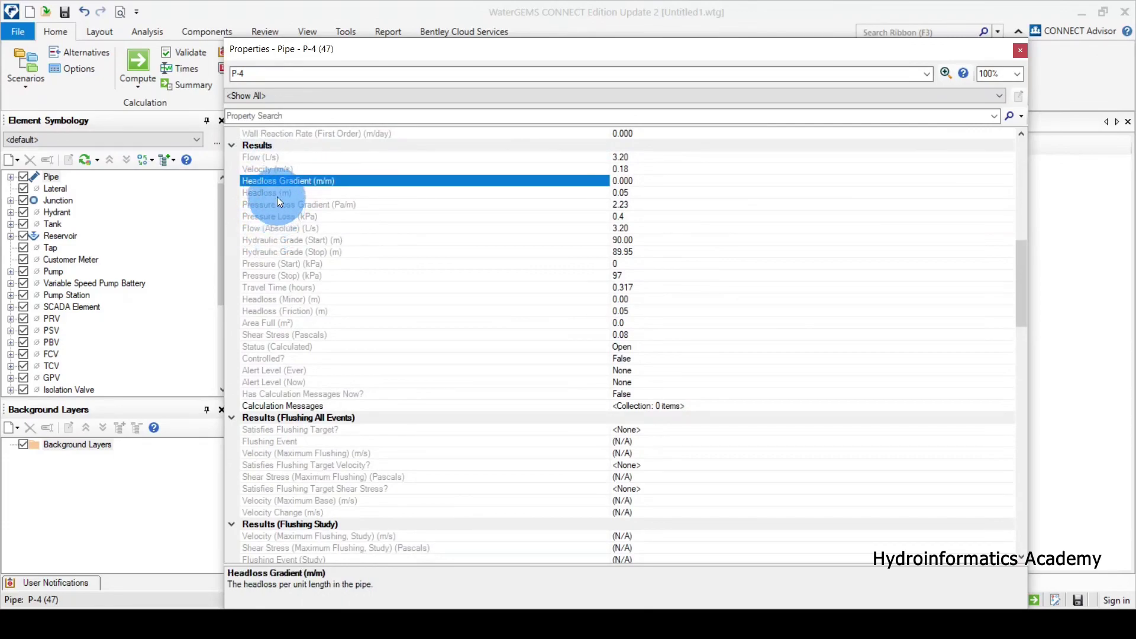
click(278, 194)
drag(290, 222, 294, 362)
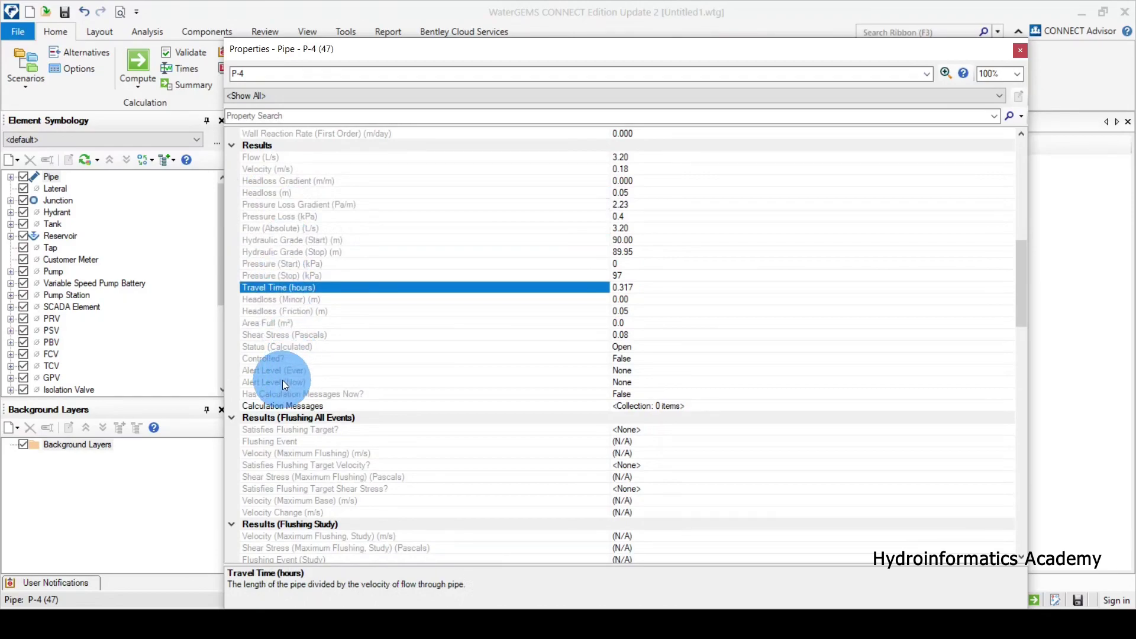
click(292, 171)
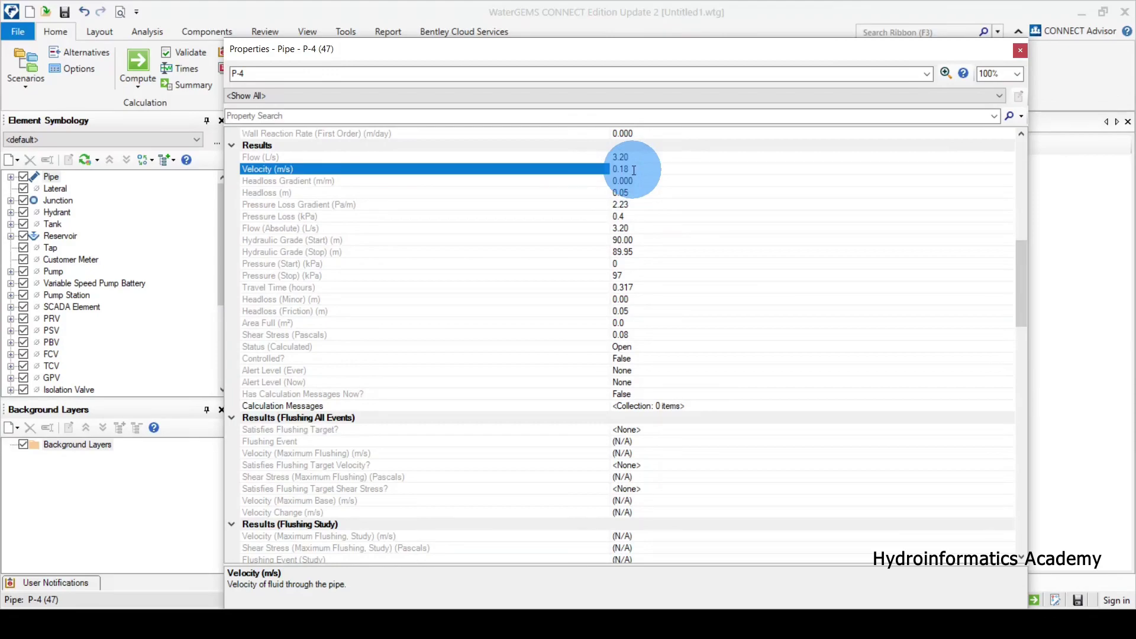
click(633, 171)
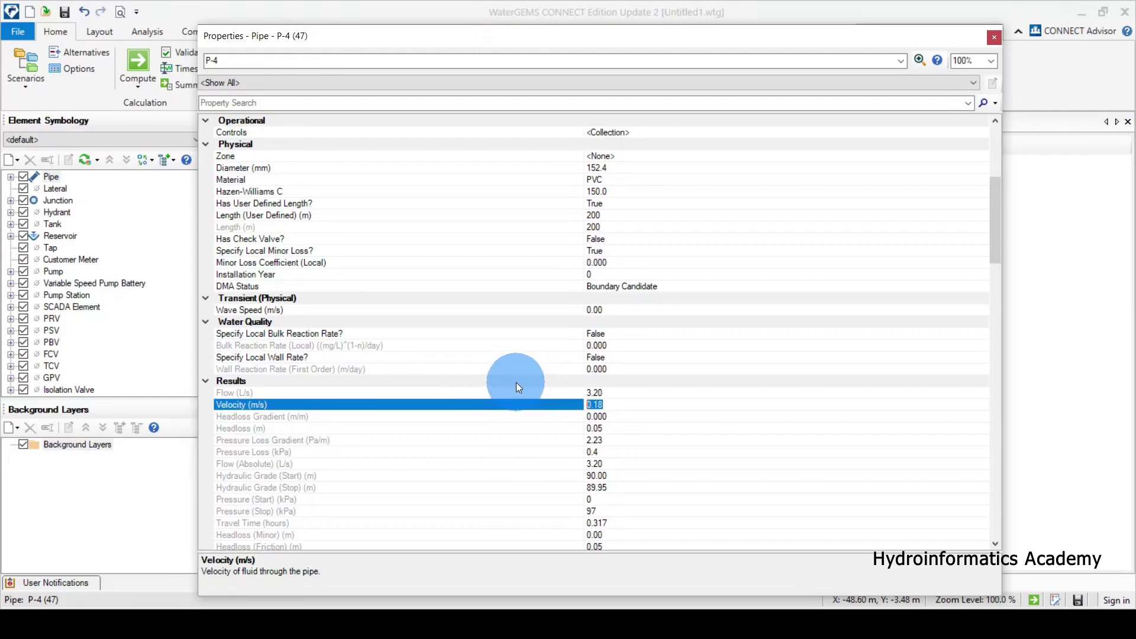
Compare pipe P-4's physical diameter with its calculated flow and velocity
scroll(516, 383, up, 1)
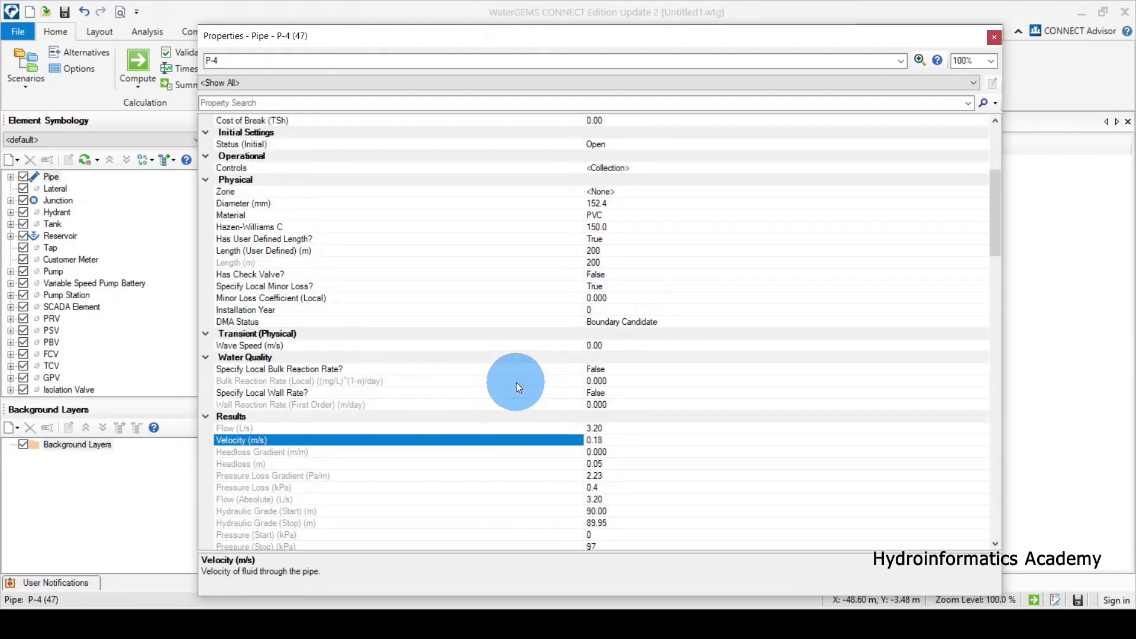
click(242, 204)
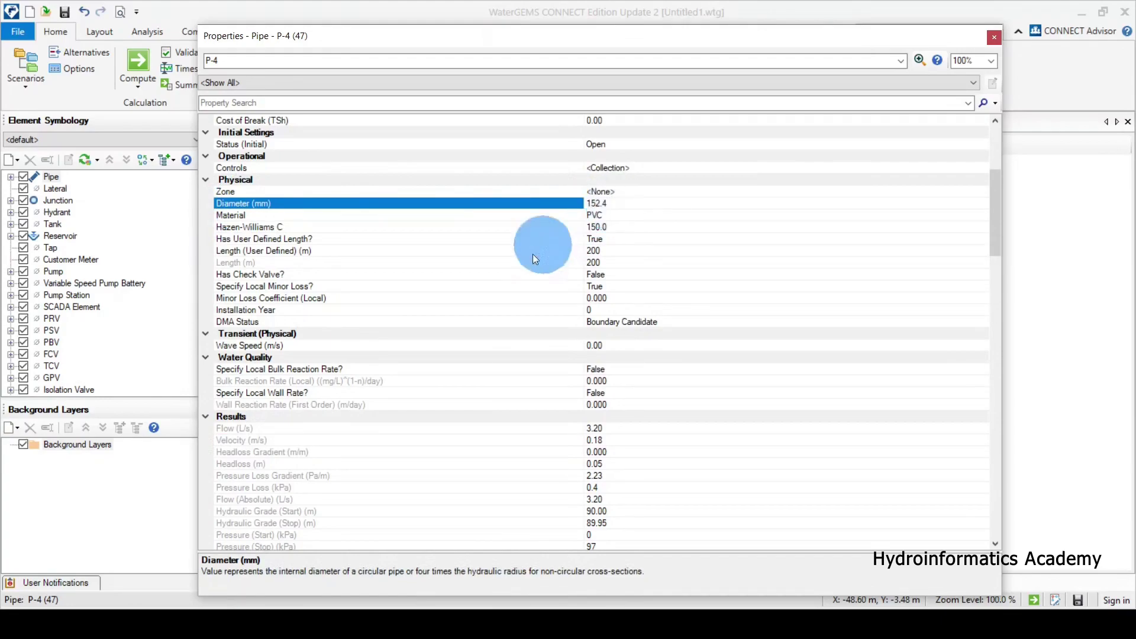
click(321, 439)
click(340, 427)
click(592, 427)
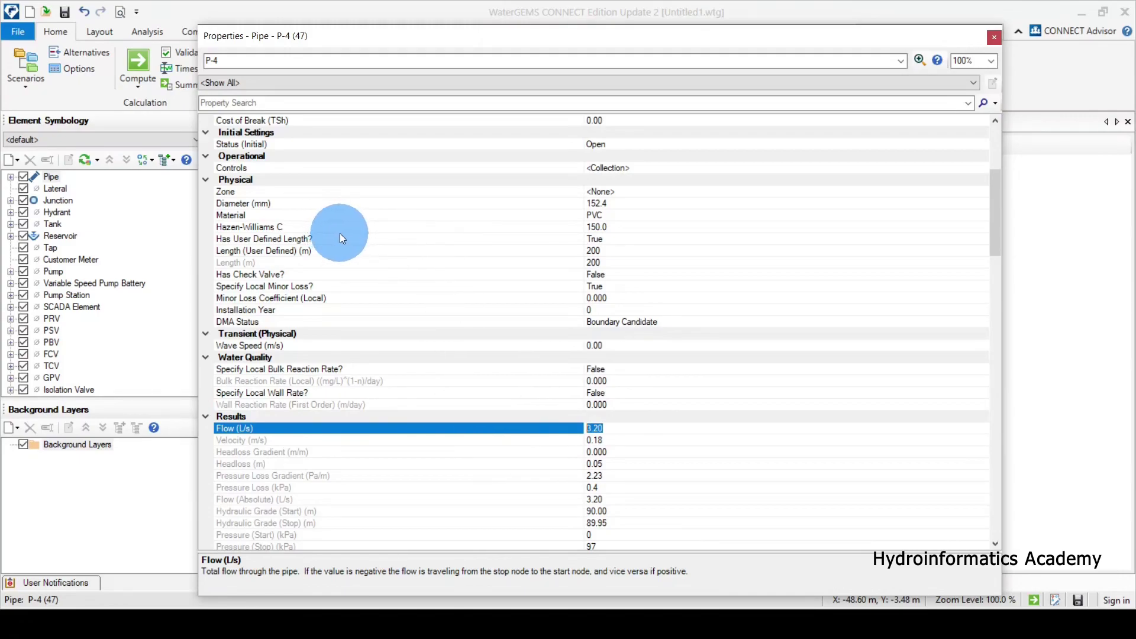
click(252, 204)
click(619, 203)
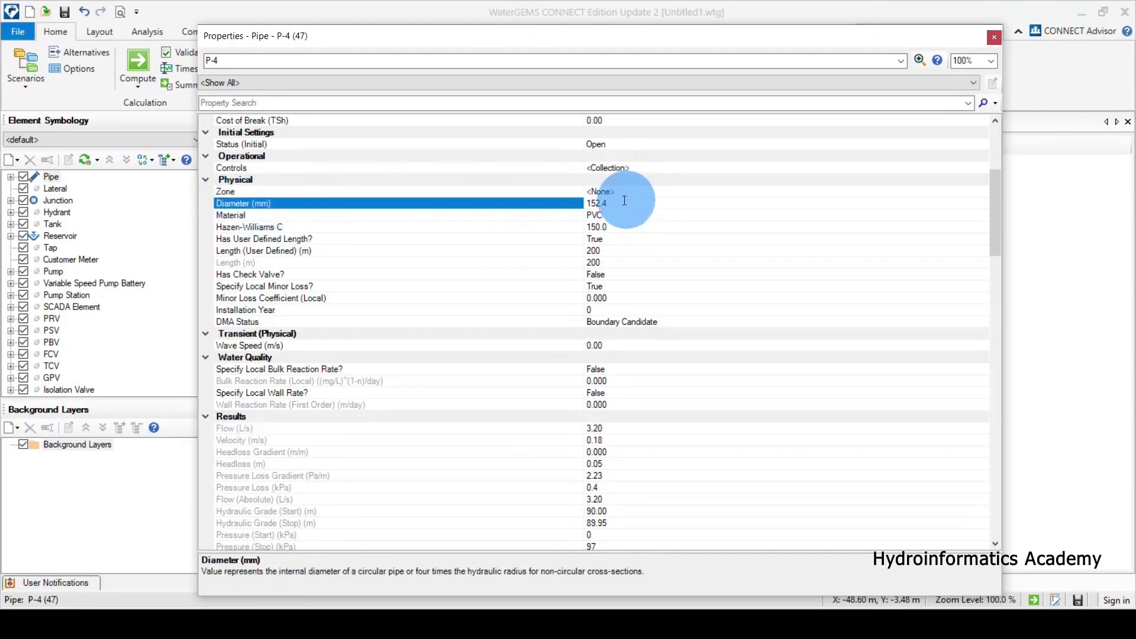
drag(618, 203, 490, 206)
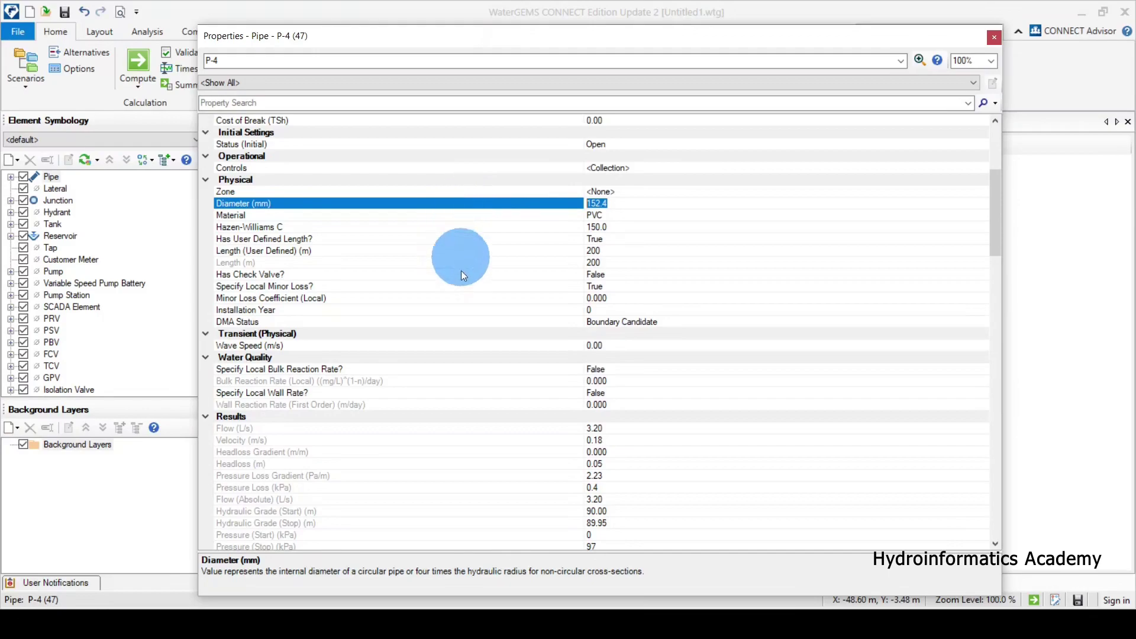
scroll(459, 349, down, 1)
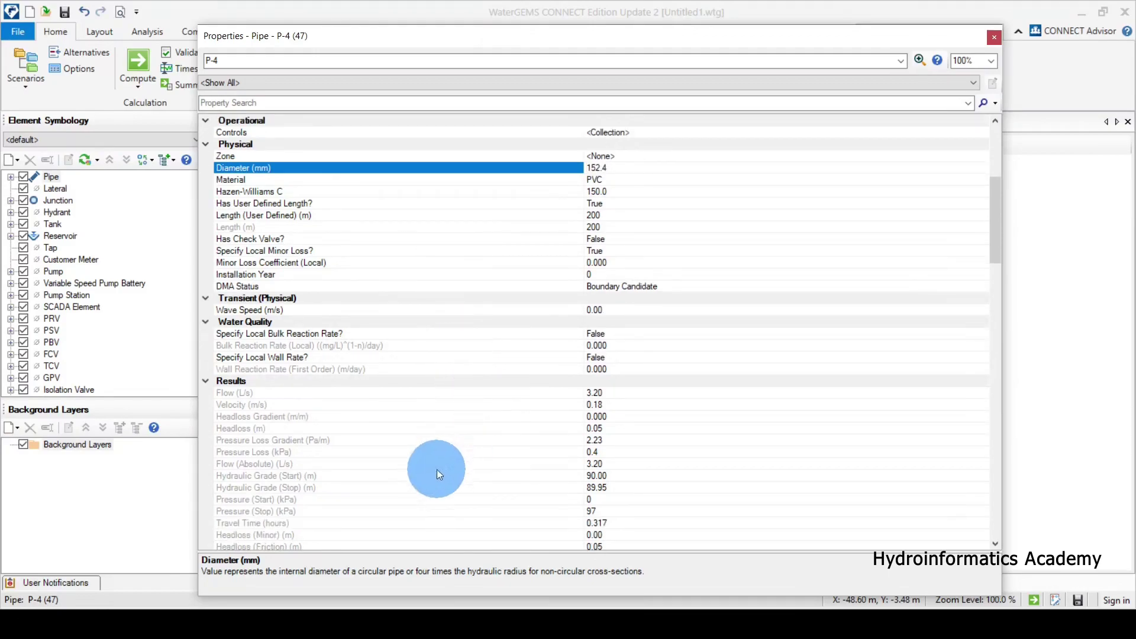
click(273, 409)
scroll(275, 408, up, 1)
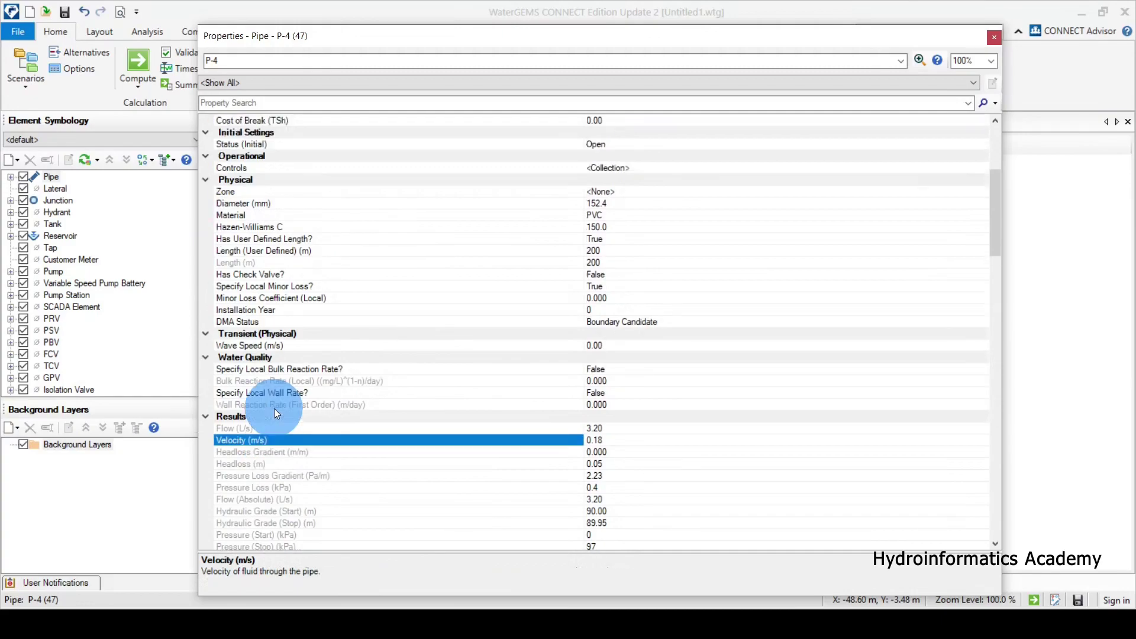
Set the diameter of pipe P-4 to 110 mm and close its properties
click(268, 203)
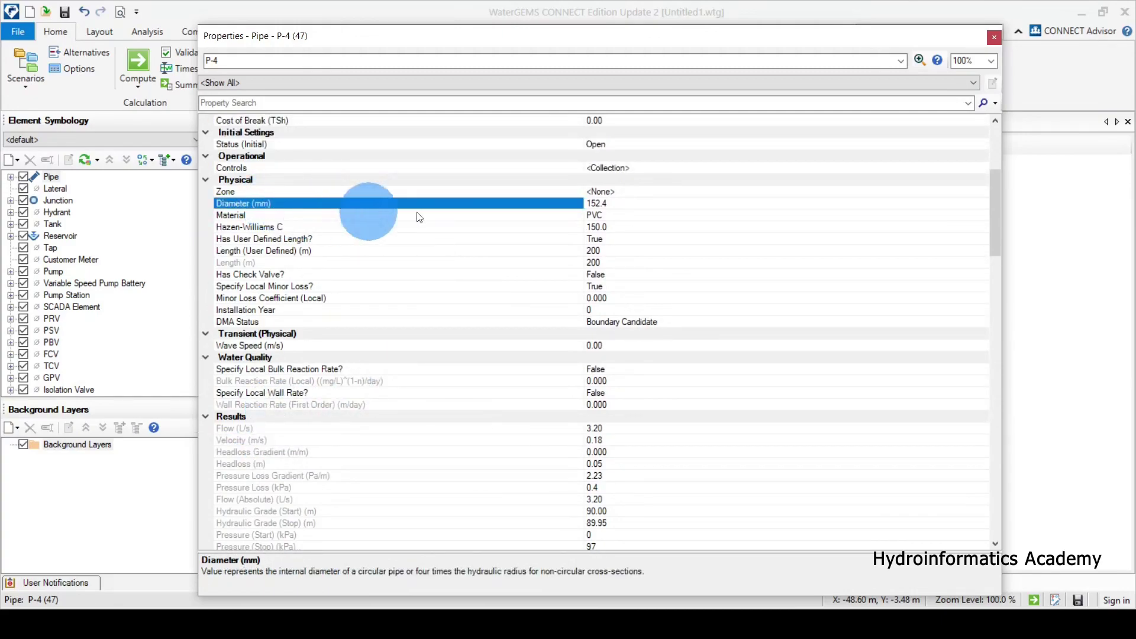
click(616, 205)
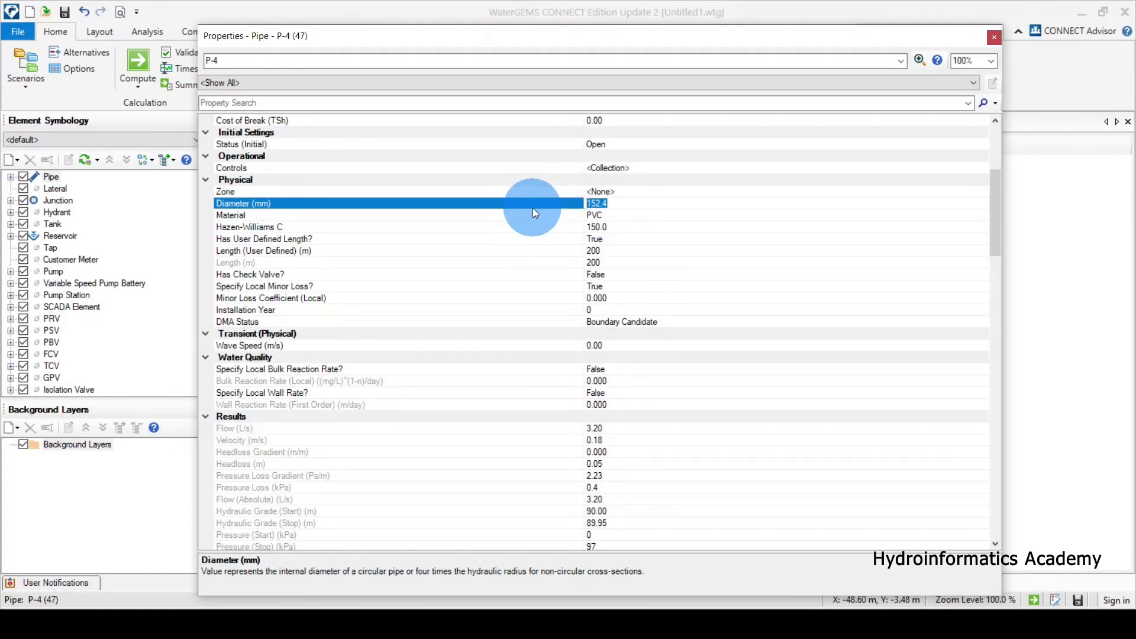
text(110)
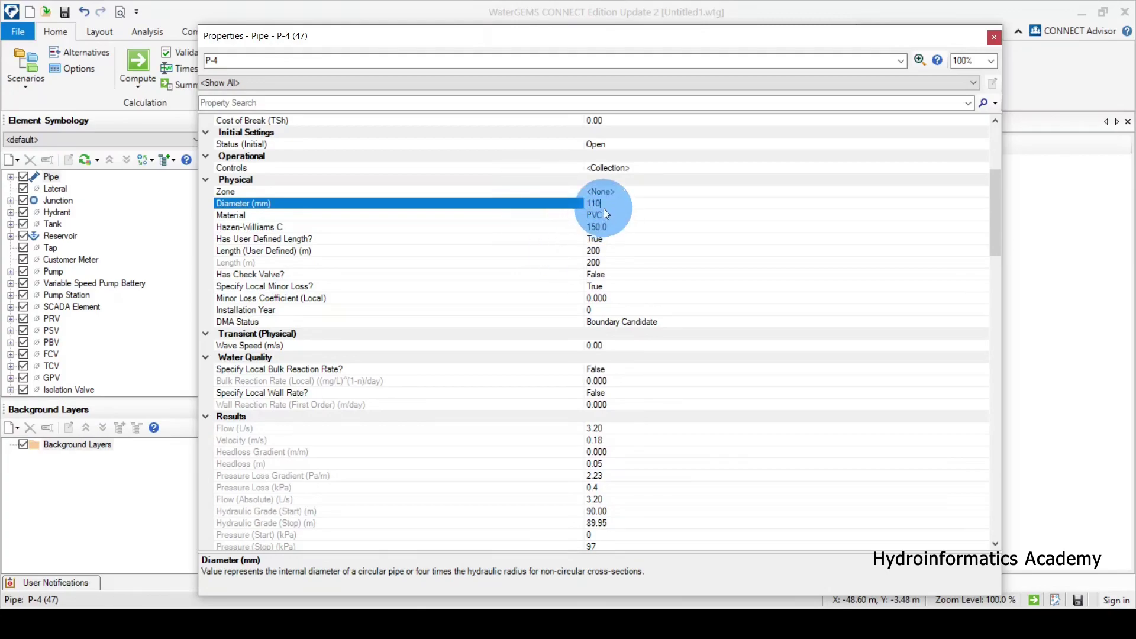
key(Return)
click(617, 201)
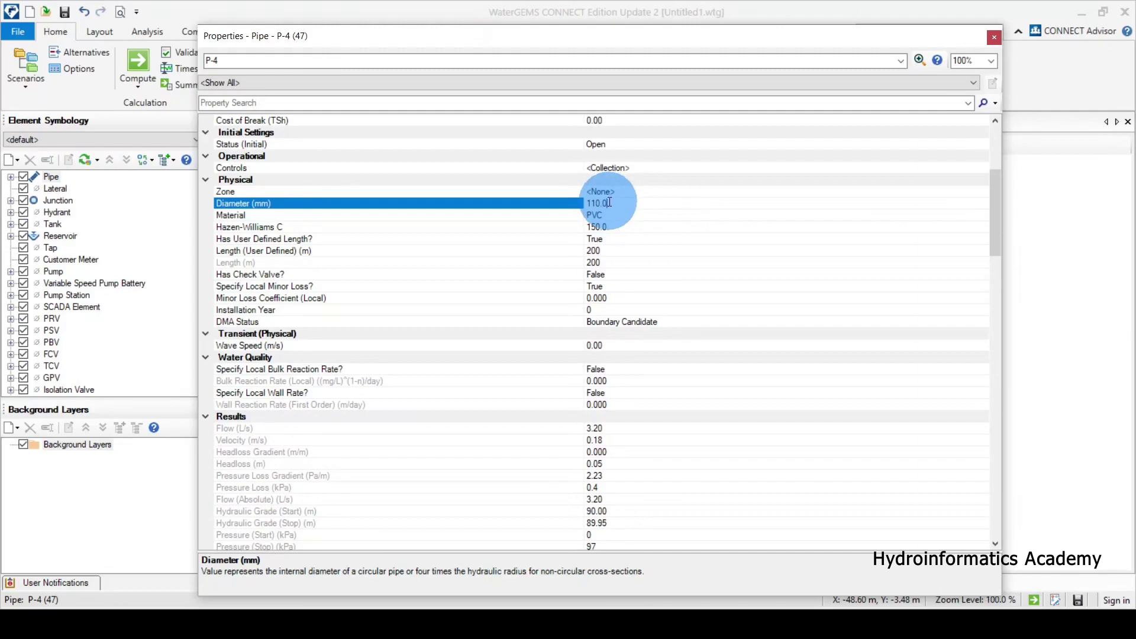
click(562, 203)
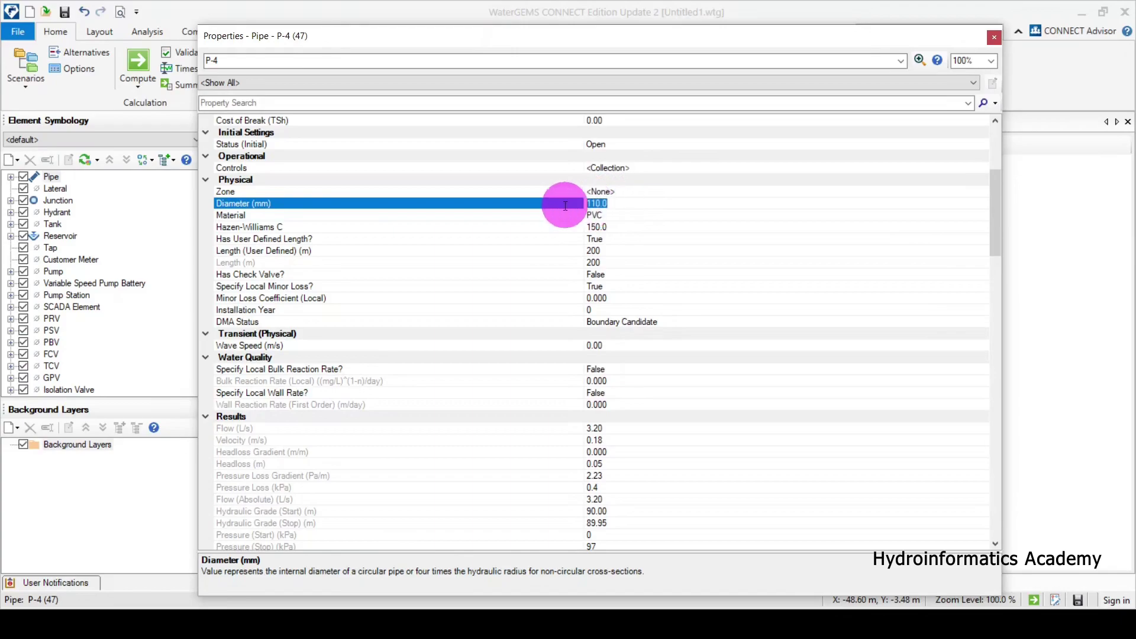
drag(593, 43, 584, 36)
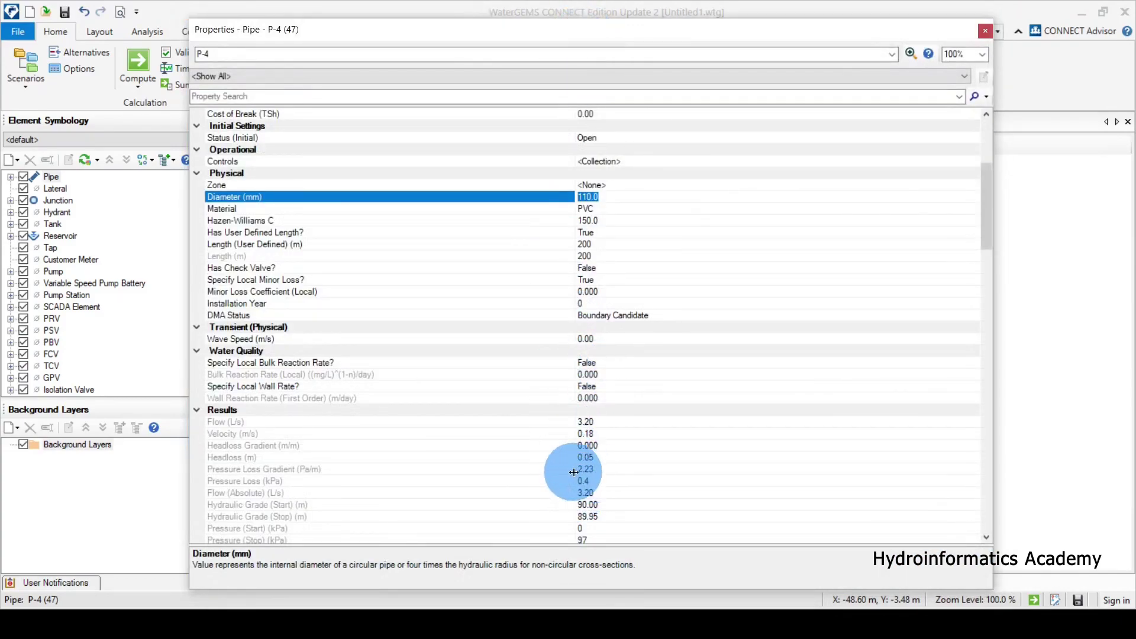
click(984, 31)
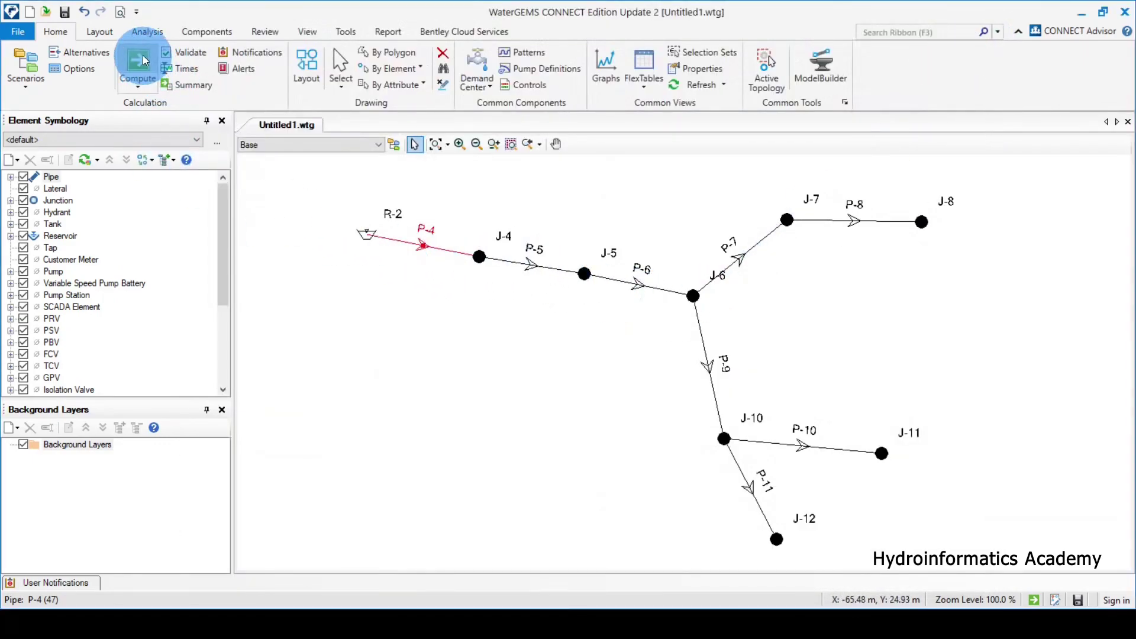
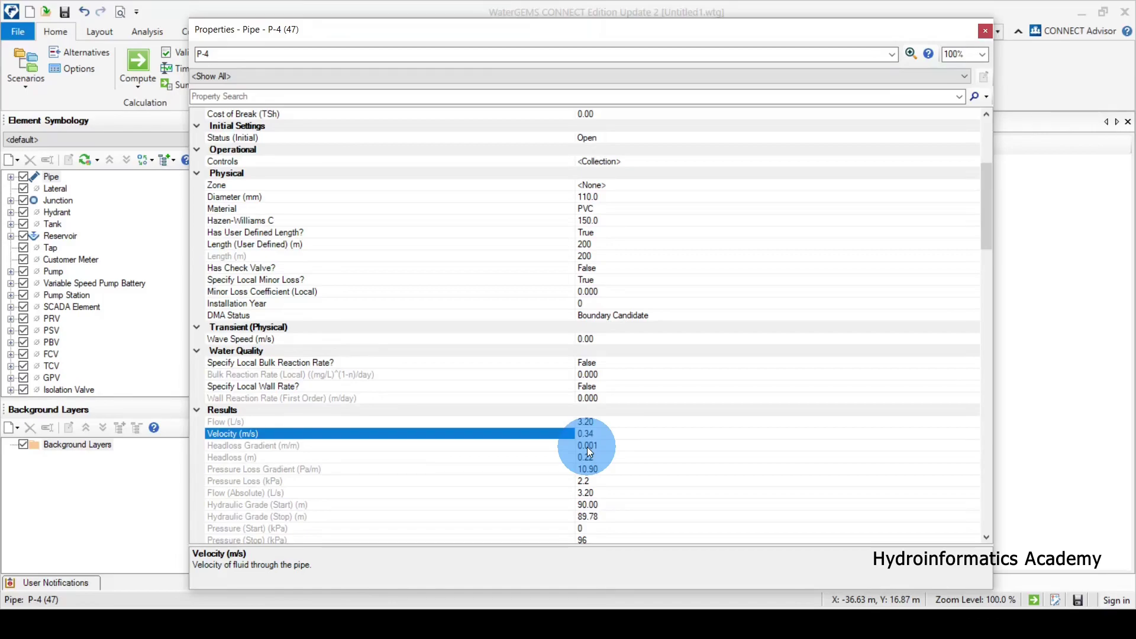
Set the diameter of pipe P-4 to 90 mm, recompute the network, and dismiss the calculation summary
click(548, 435)
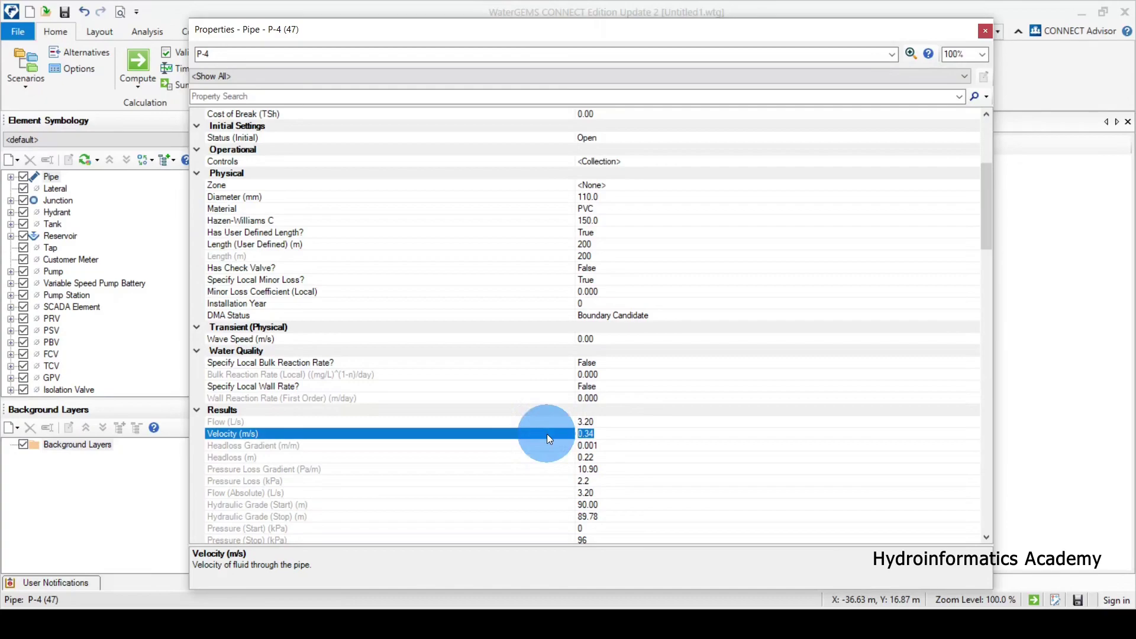
click(229, 199)
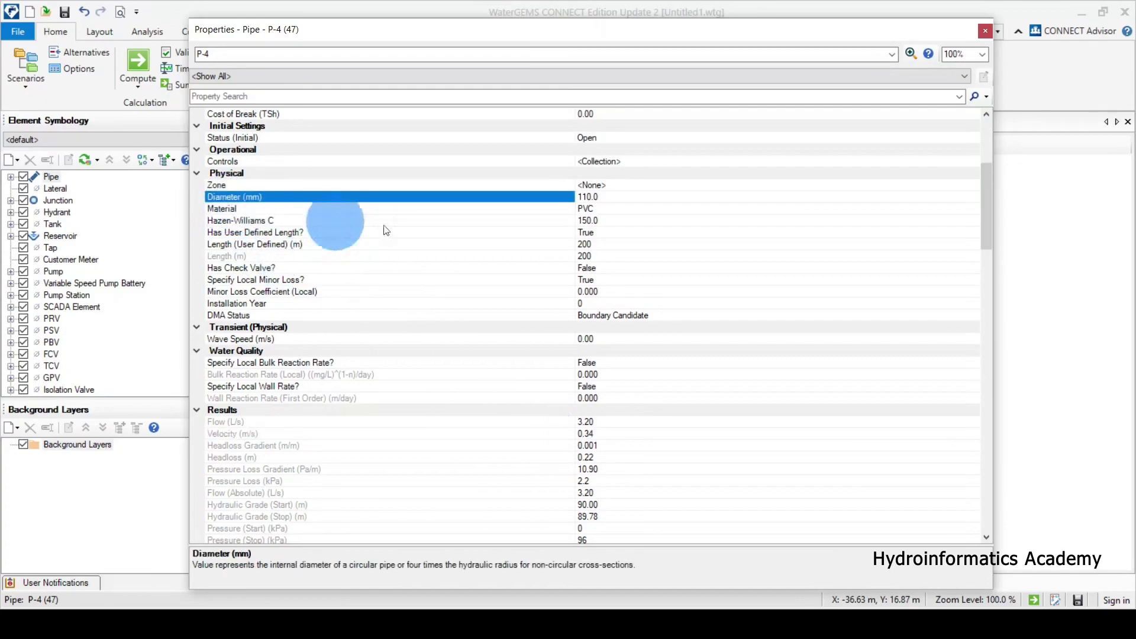
click(601, 196)
drag(603, 196, 517, 199)
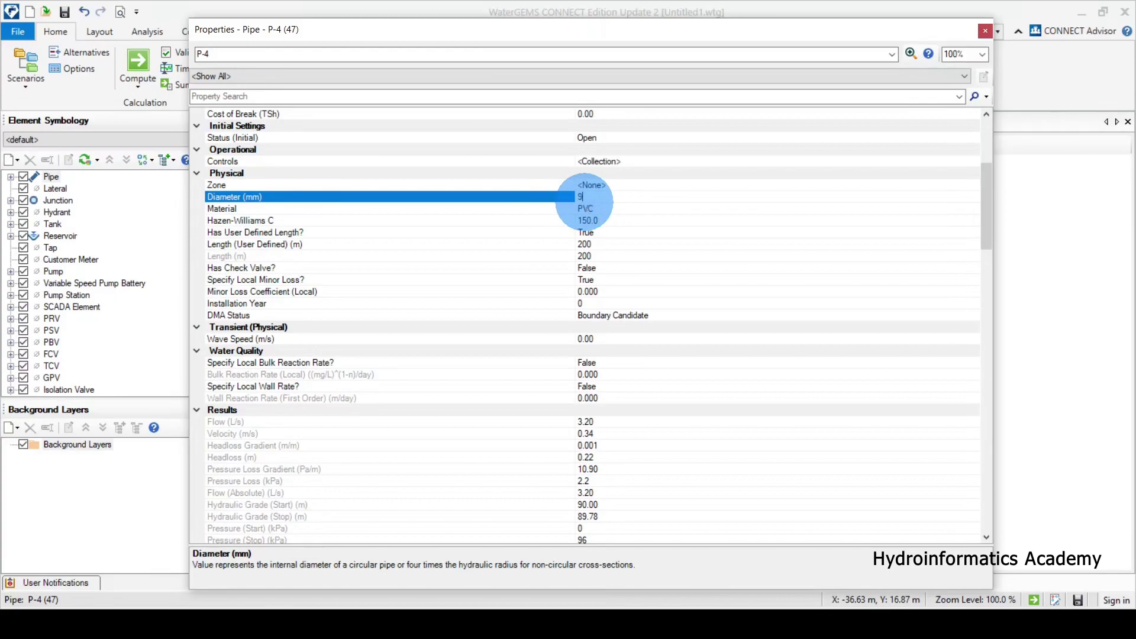
text(0)
click(985, 31)
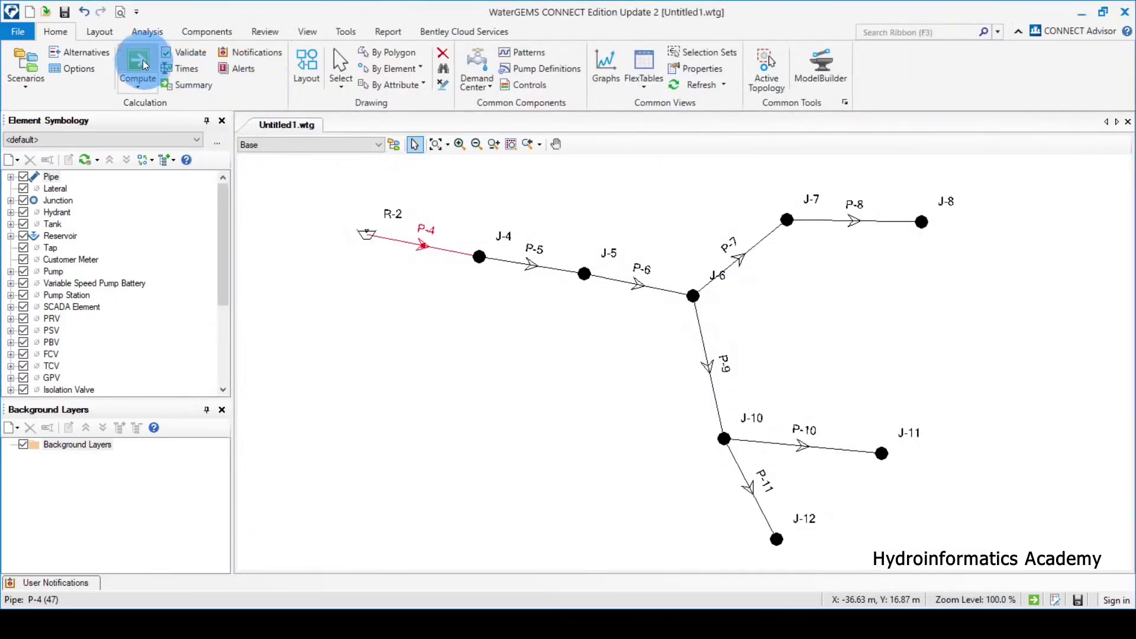
click(146, 66)
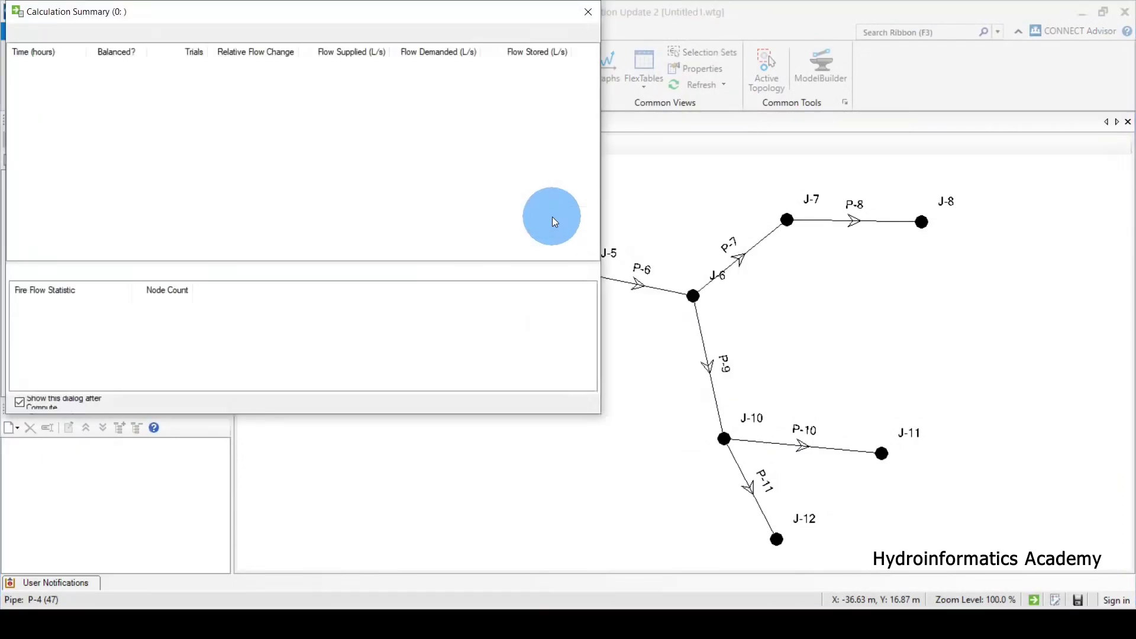
click(588, 12)
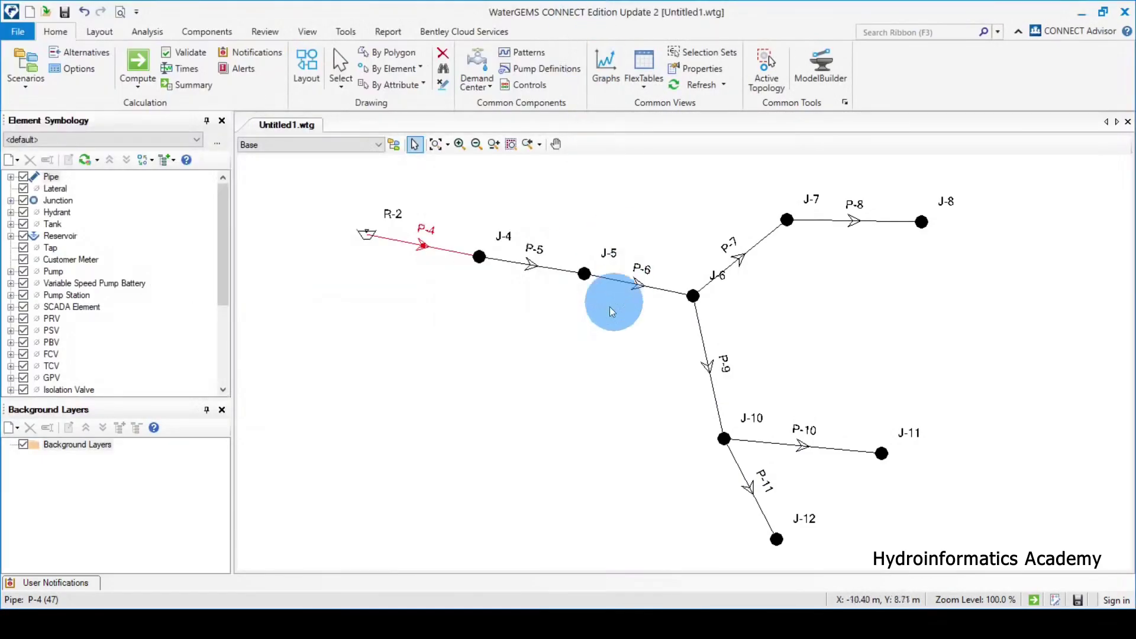
Examine pipe P-4's recomputed headloss gradient, headloss and velocity results
double_click(445, 252)
scroll(503, 402, down, 4)
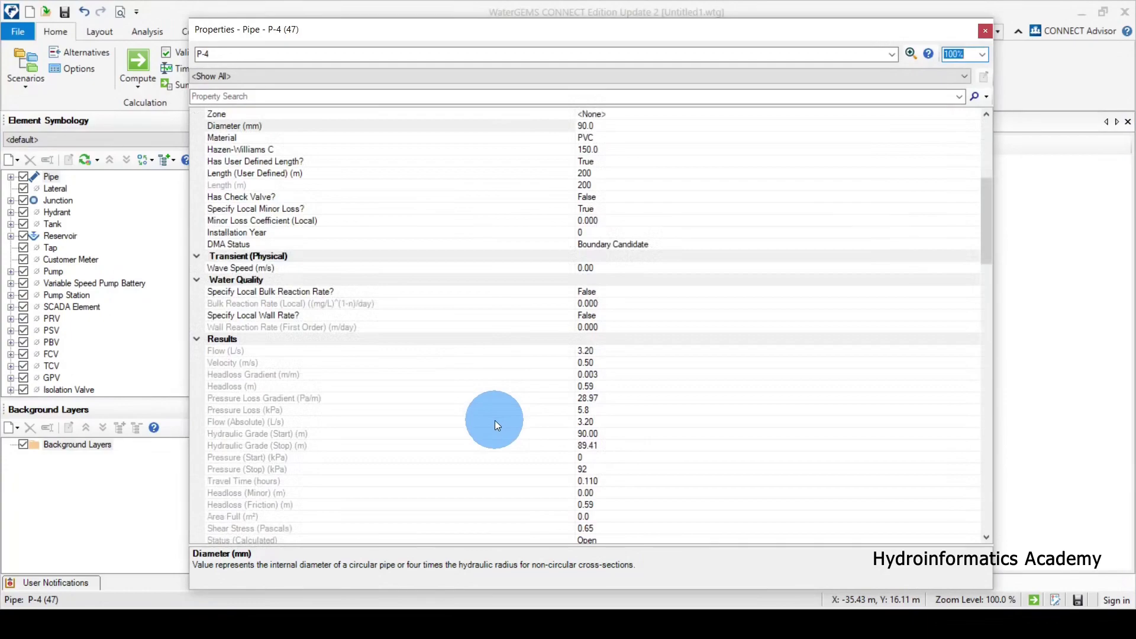
click(261, 315)
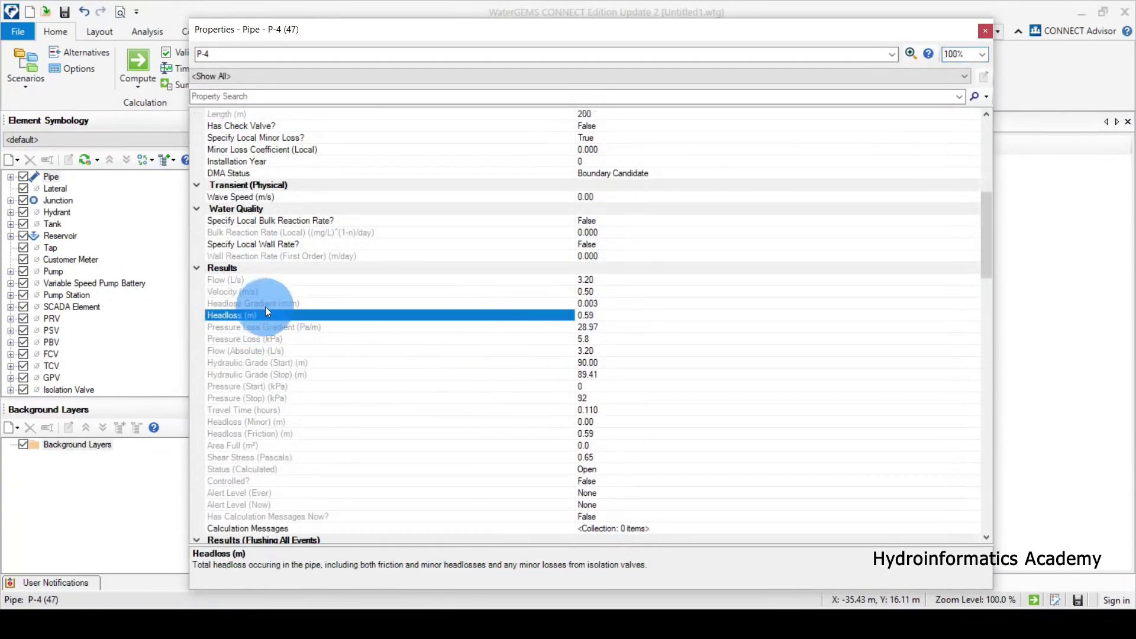
click(272, 302)
click(258, 316)
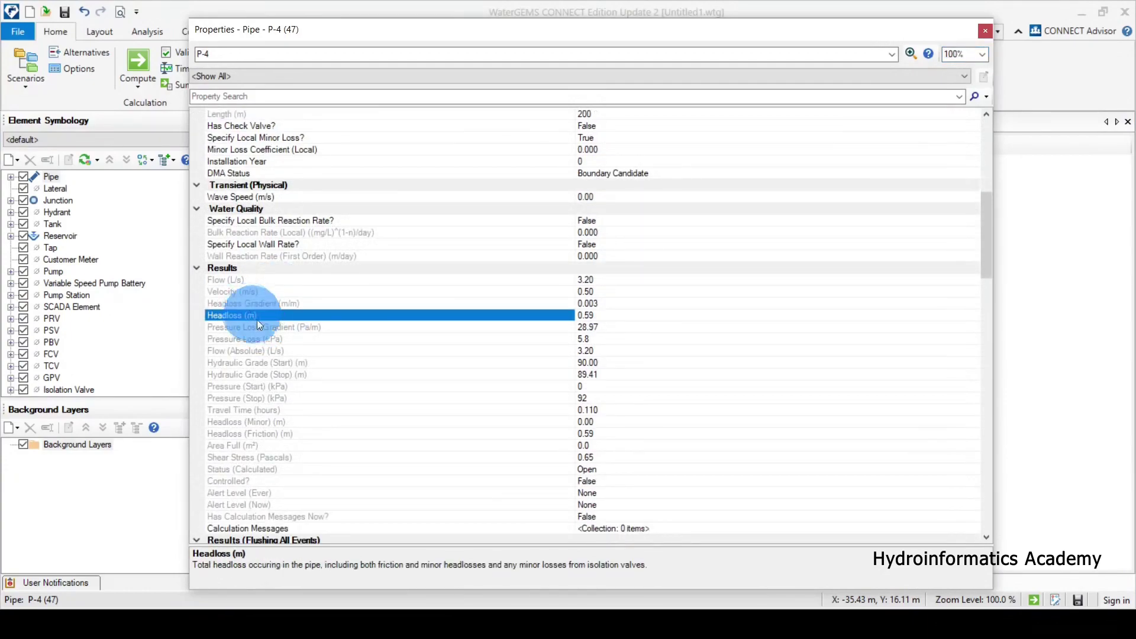
click(244, 290)
click(568, 295)
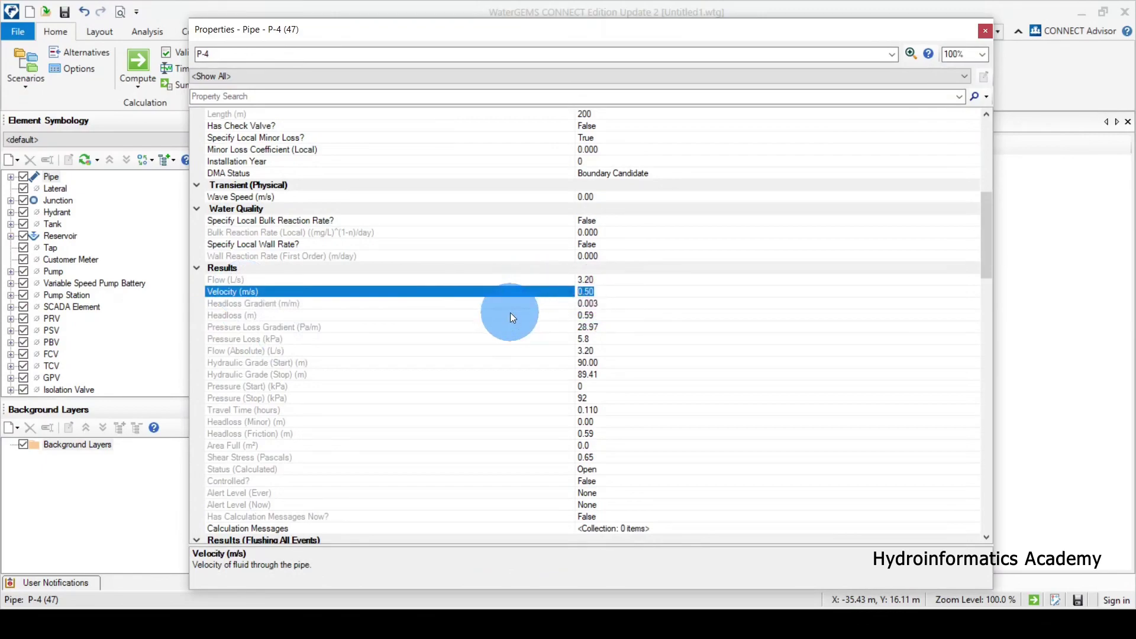
Compare pipe P-4's diameter with its calculated velocity, close its properties and clear the selection
scroll(510, 312, up, 2)
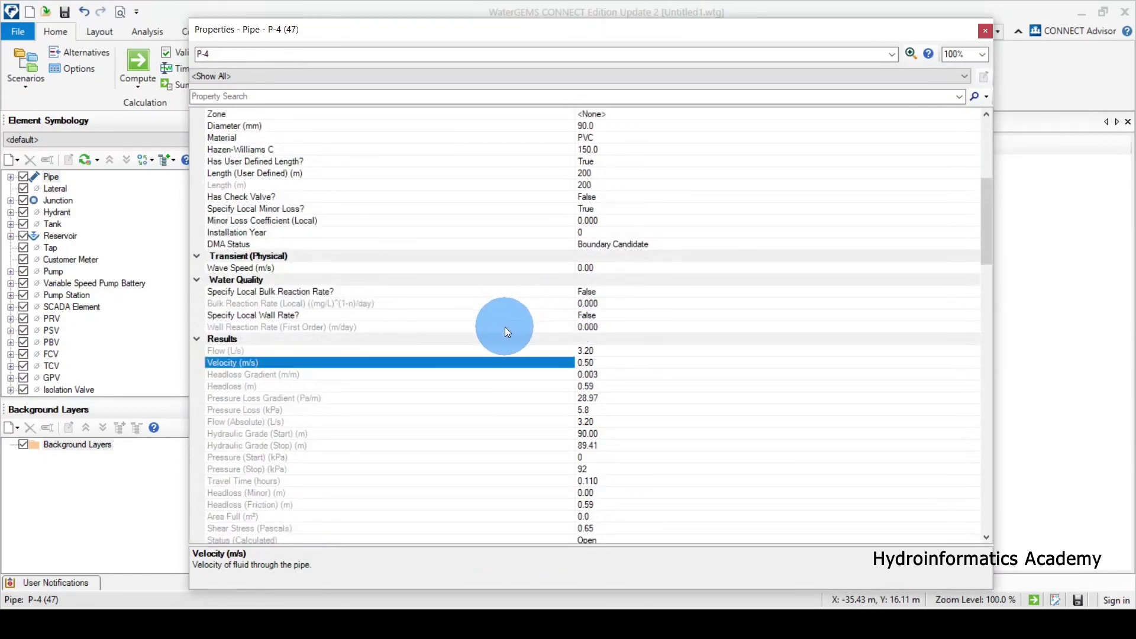
scroll(506, 329, up, 1)
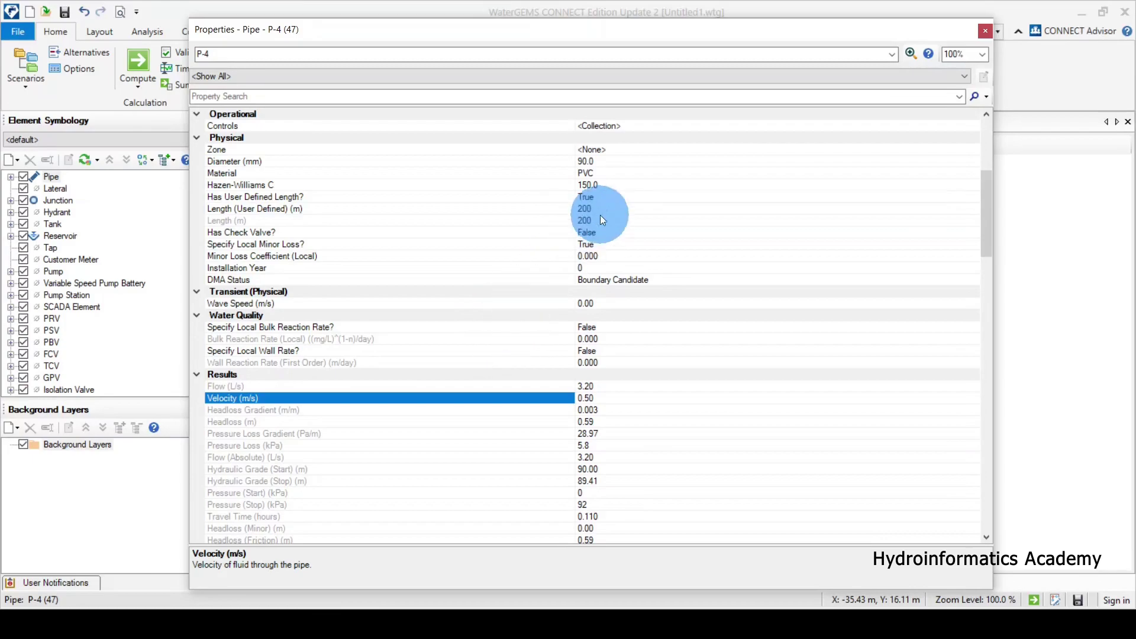
click(564, 164)
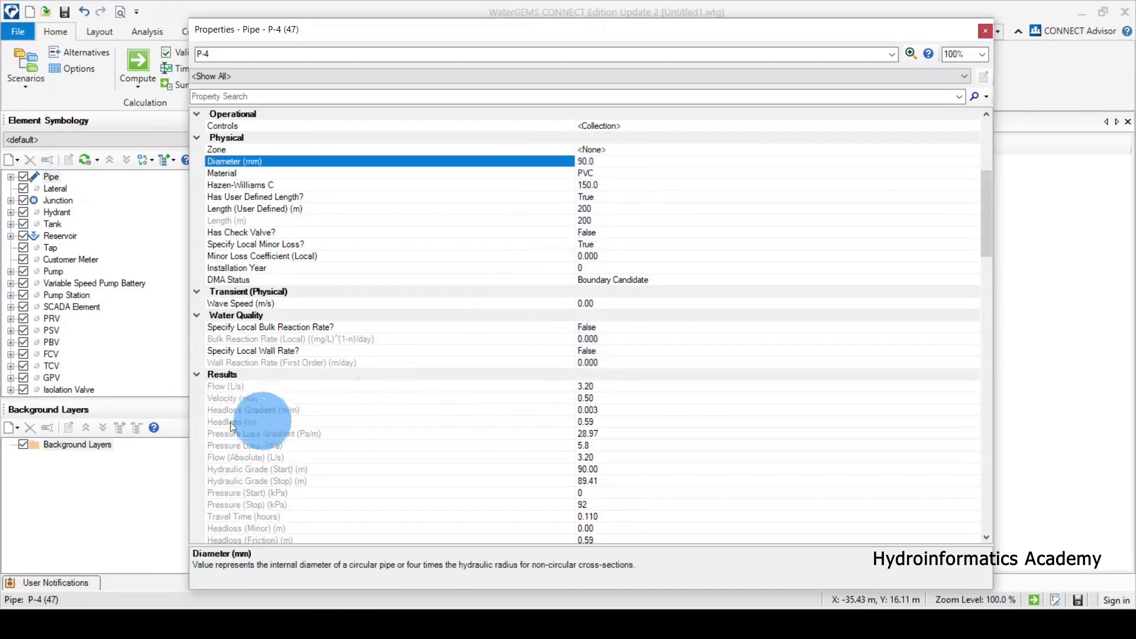
click(254, 399)
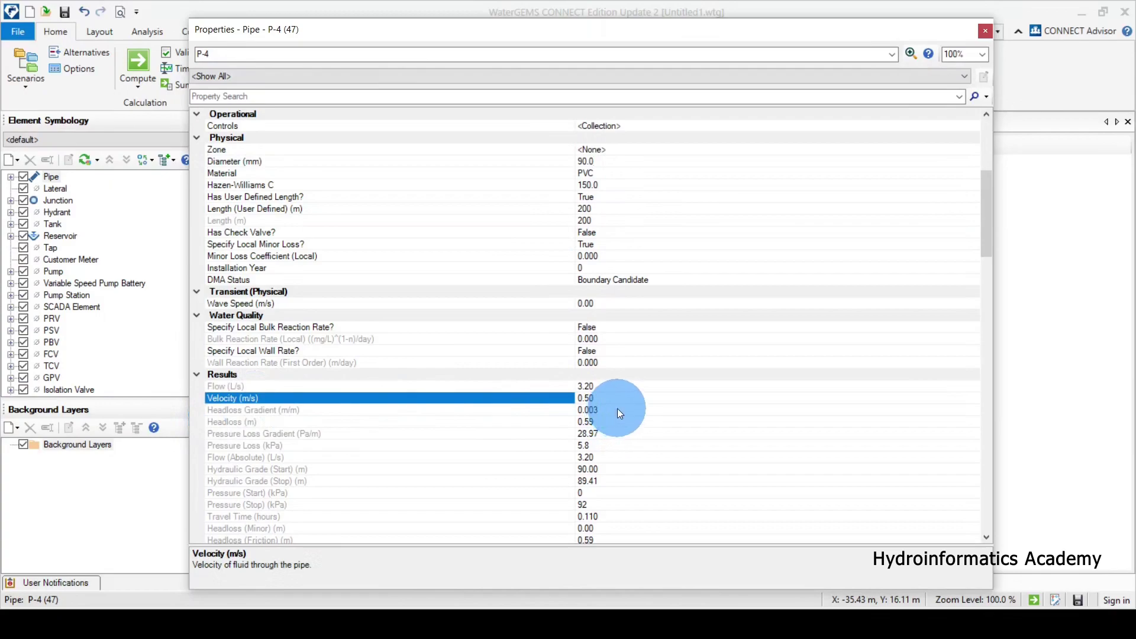
click(590, 406)
click(595, 398)
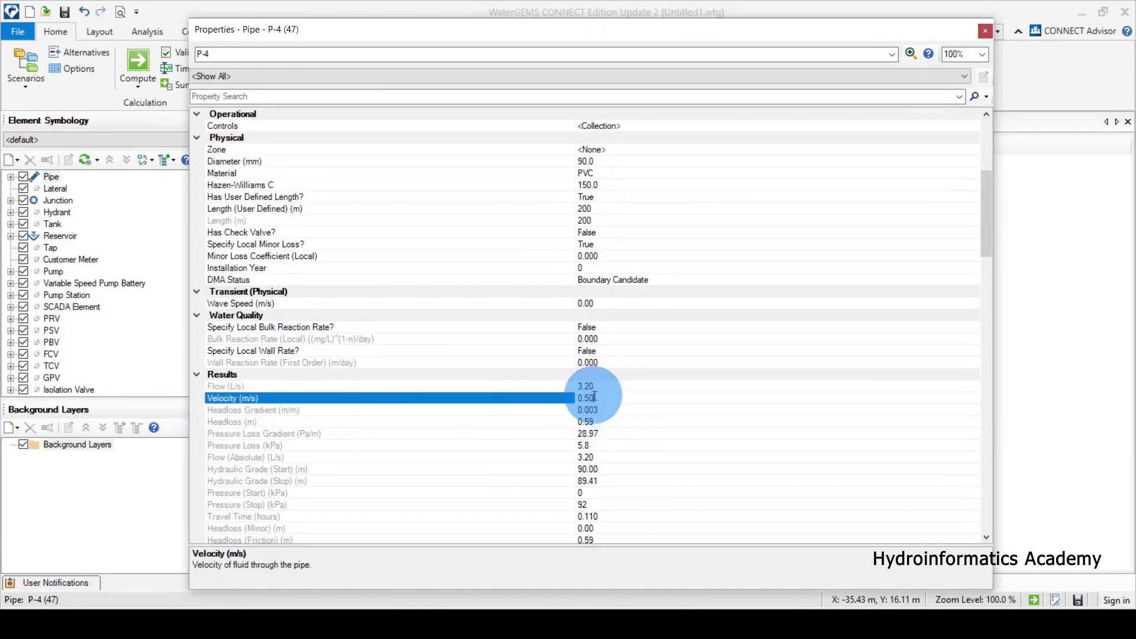
click(985, 31)
click(556, 299)
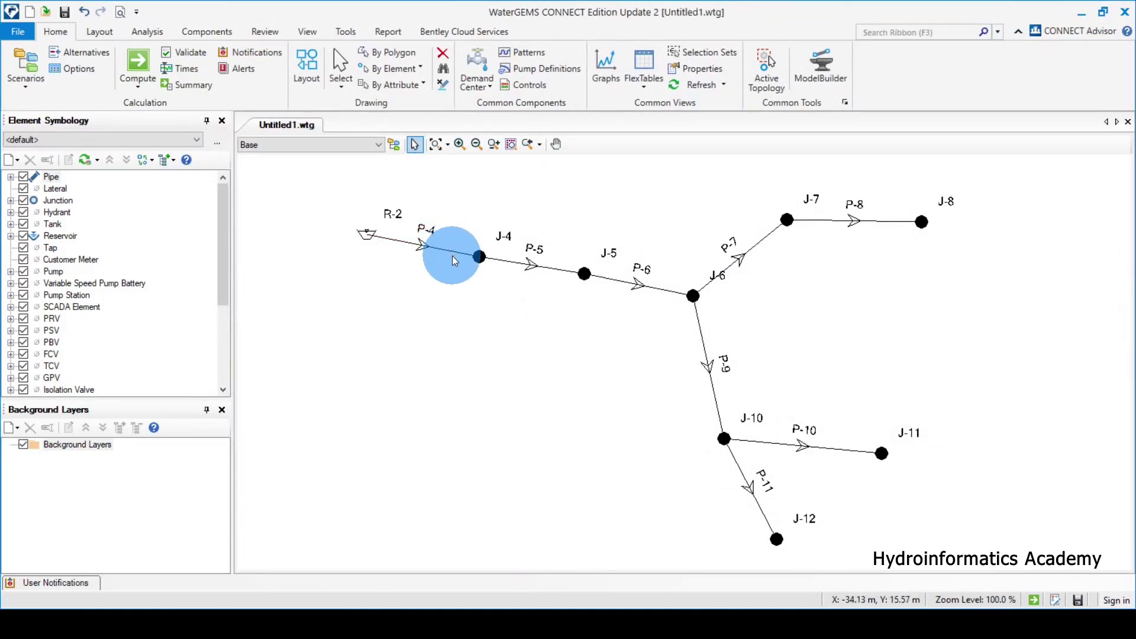
Review the full list of calculated results for pipe P-4, close its properties and deselect the pipe
double_click(445, 250)
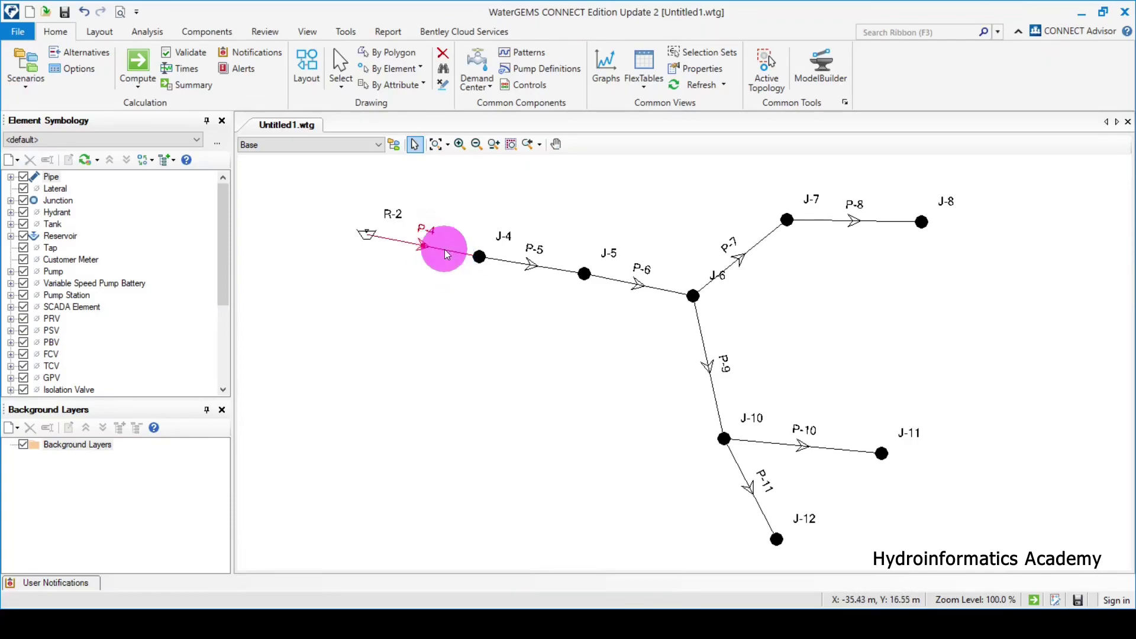
scroll(525, 312, down, 10)
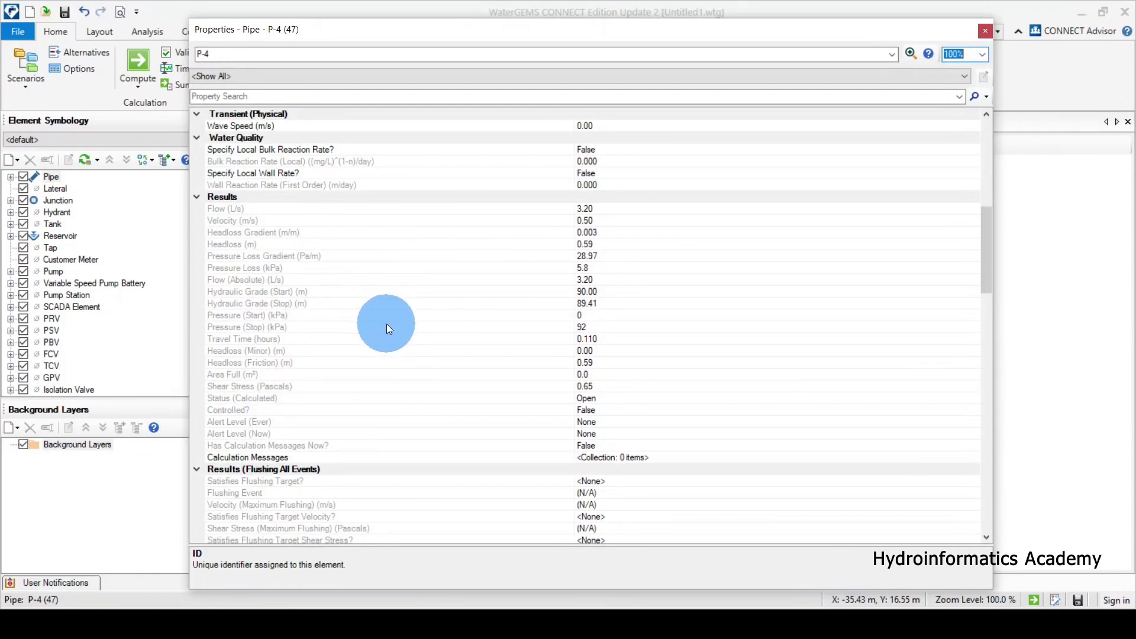
click(987, 33)
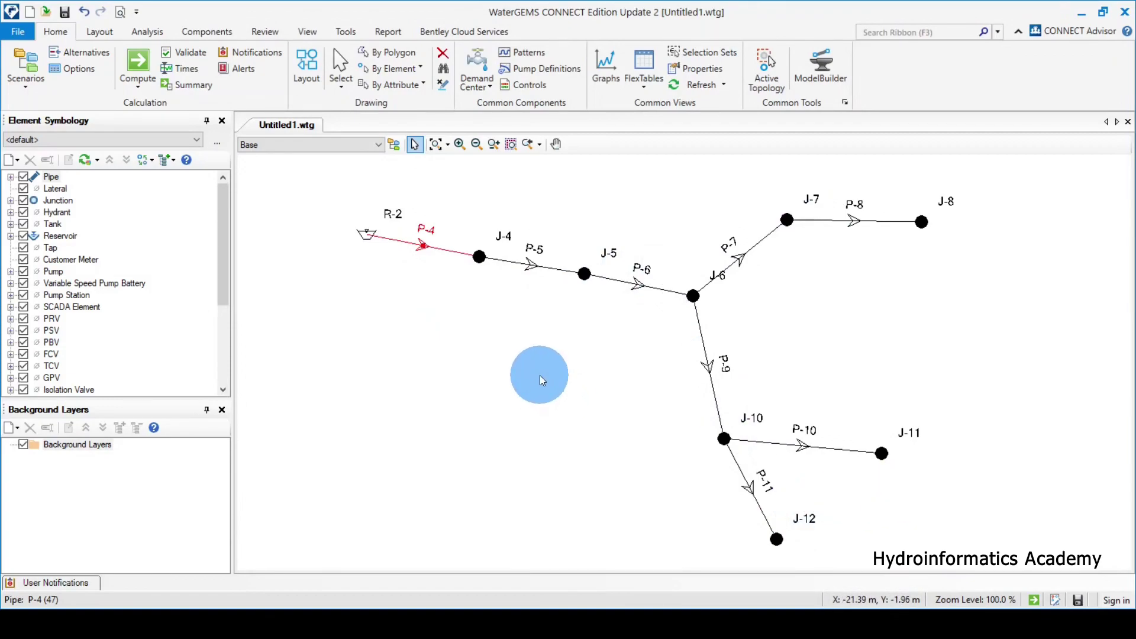
click(426, 339)
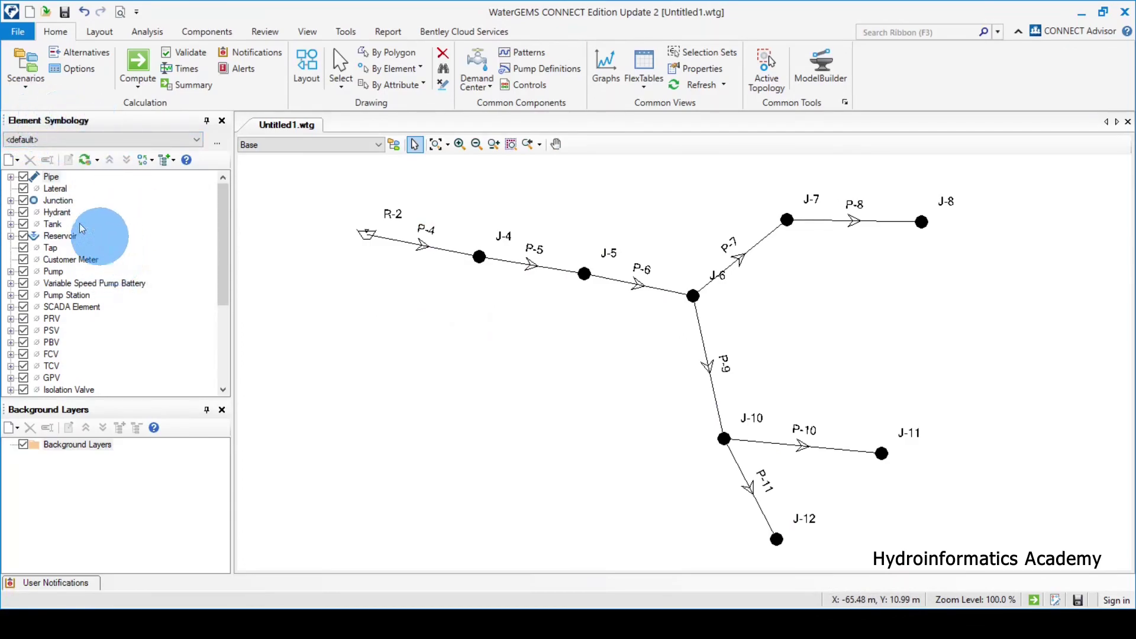
Expand the Pipe entry in the element symbology and hide the pipe labels in the drawing
double_click(30, 177)
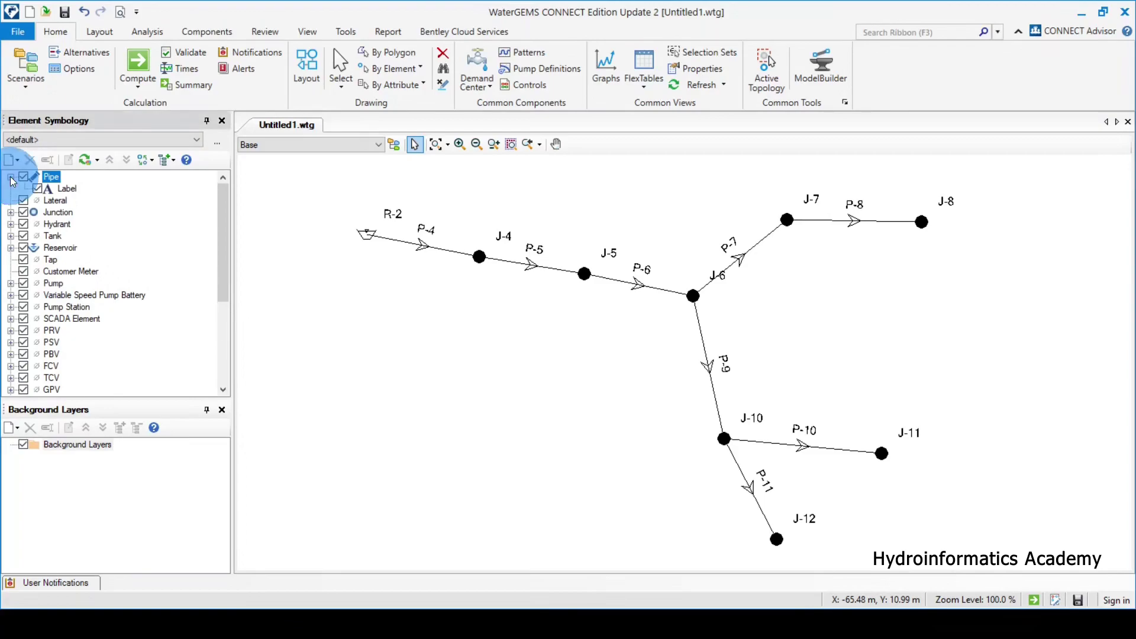
click(11, 176)
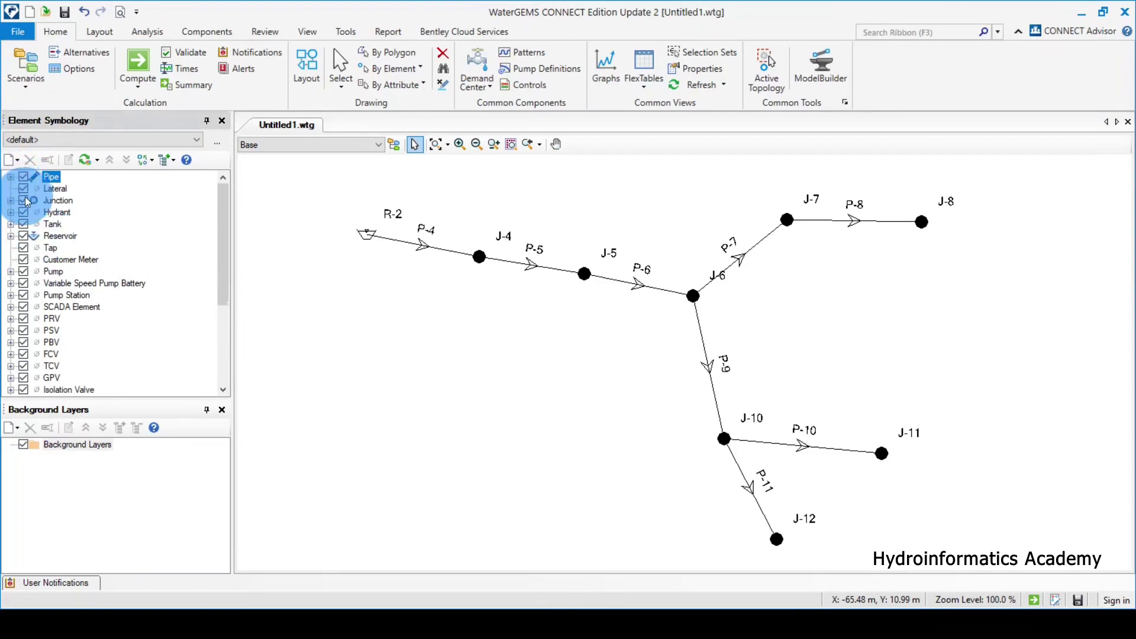
click(11, 177)
click(67, 188)
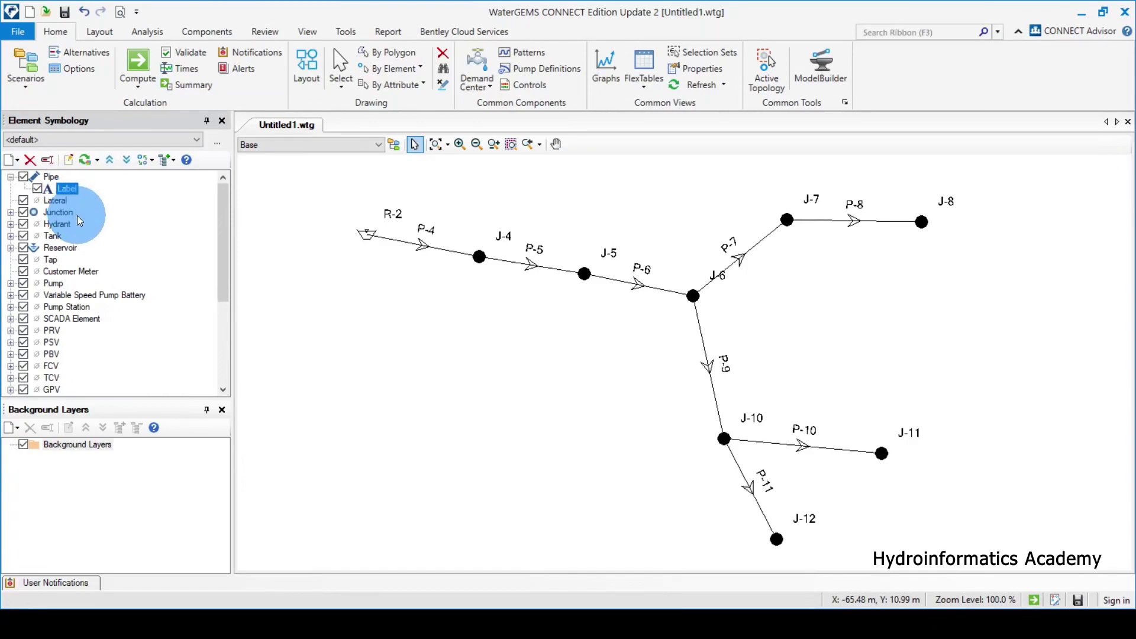
click(36, 188)
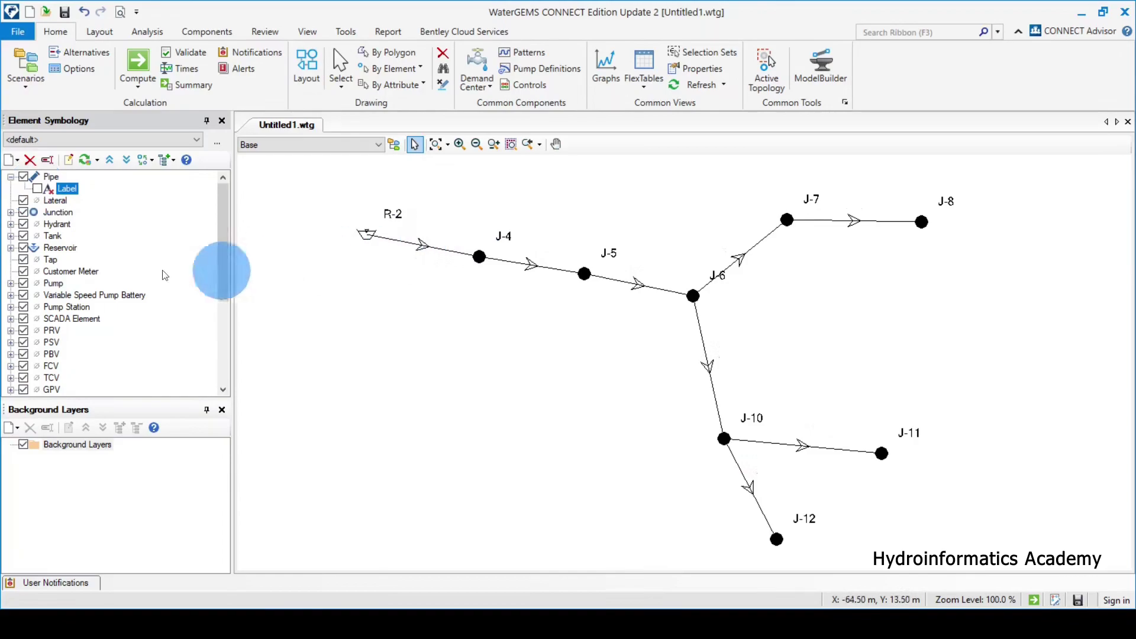
click(37, 188)
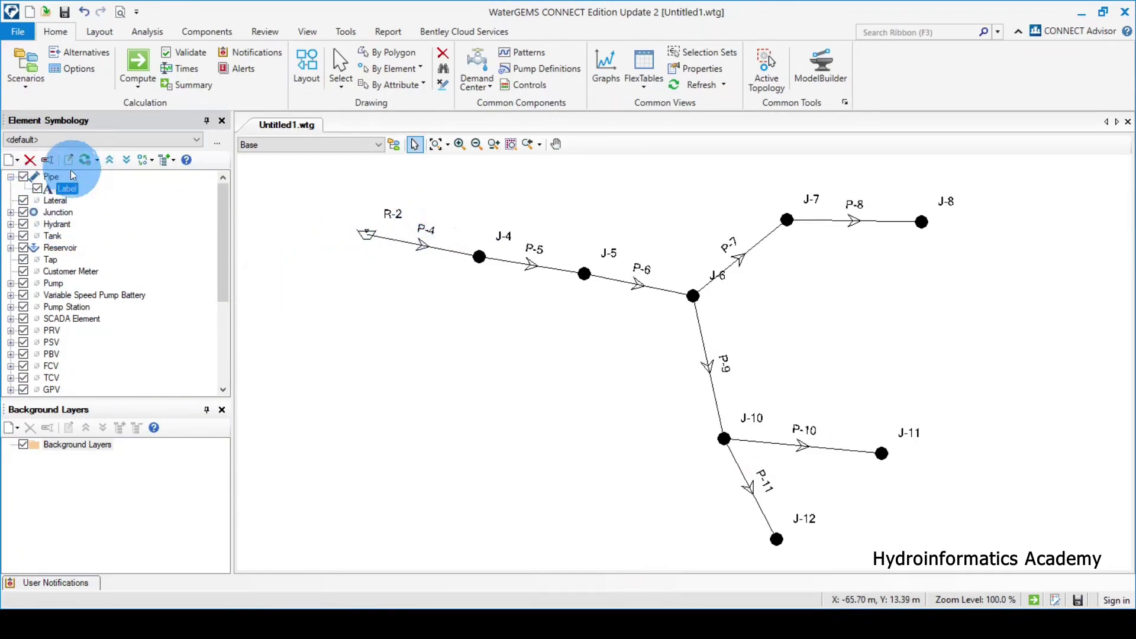
click(38, 188)
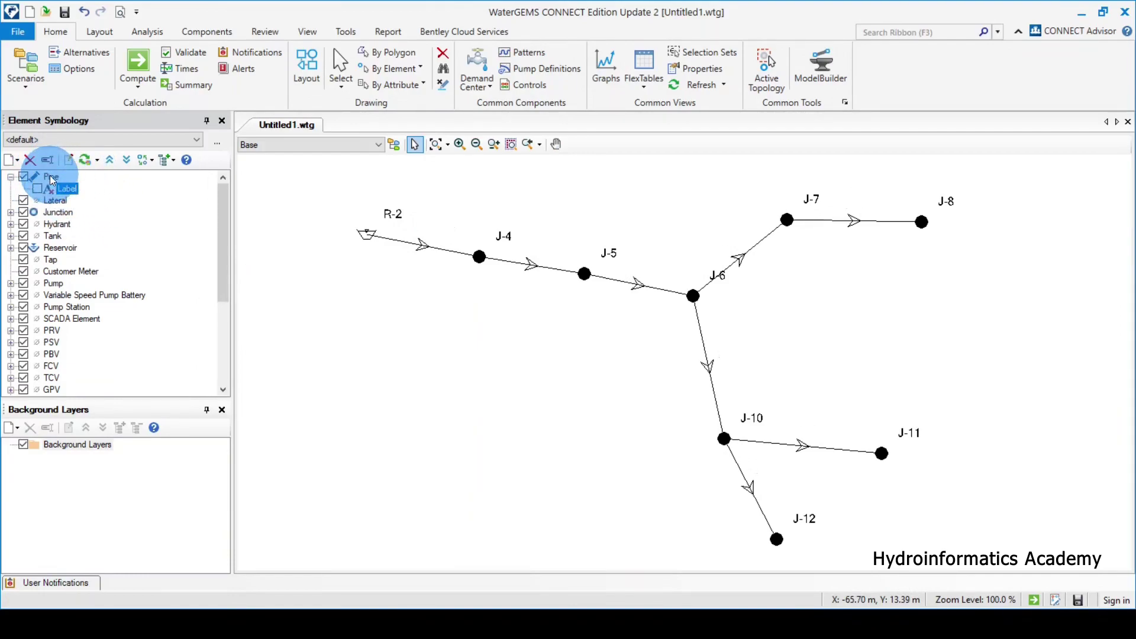
Start a new annotation for the Pipe element type
click(52, 179)
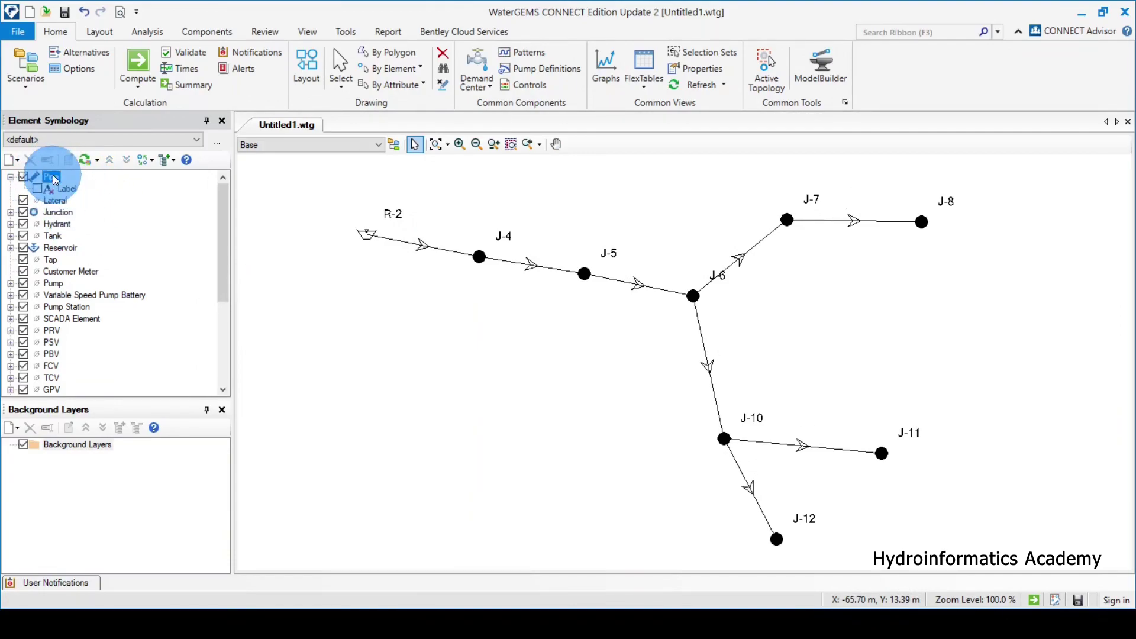
right_click(55, 181)
mouse_move(124, 193)
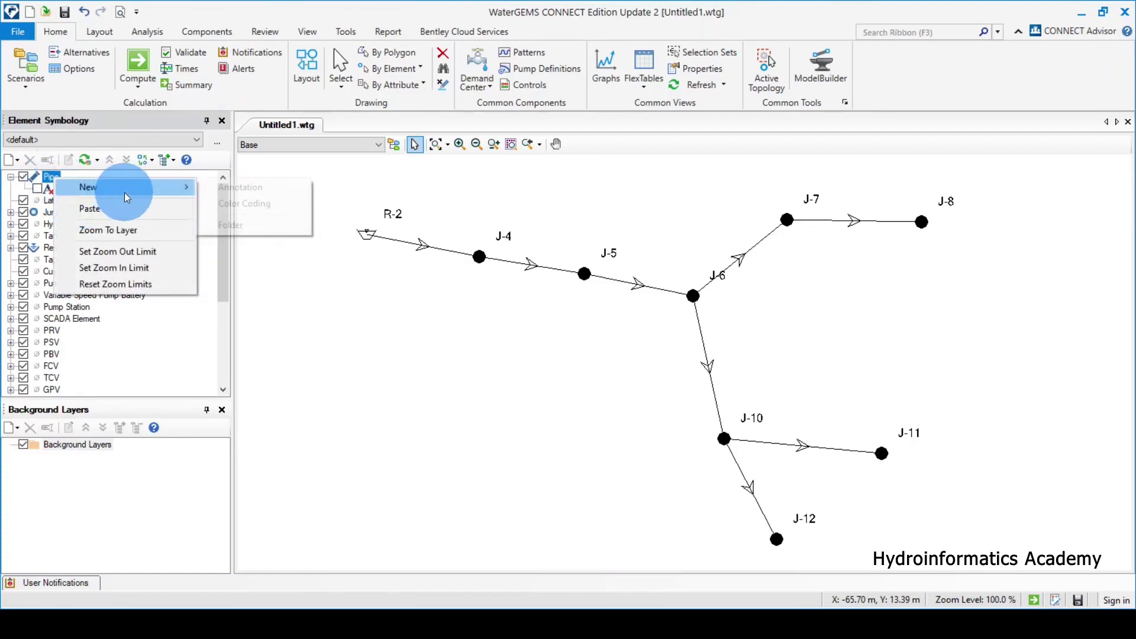
click(242, 187)
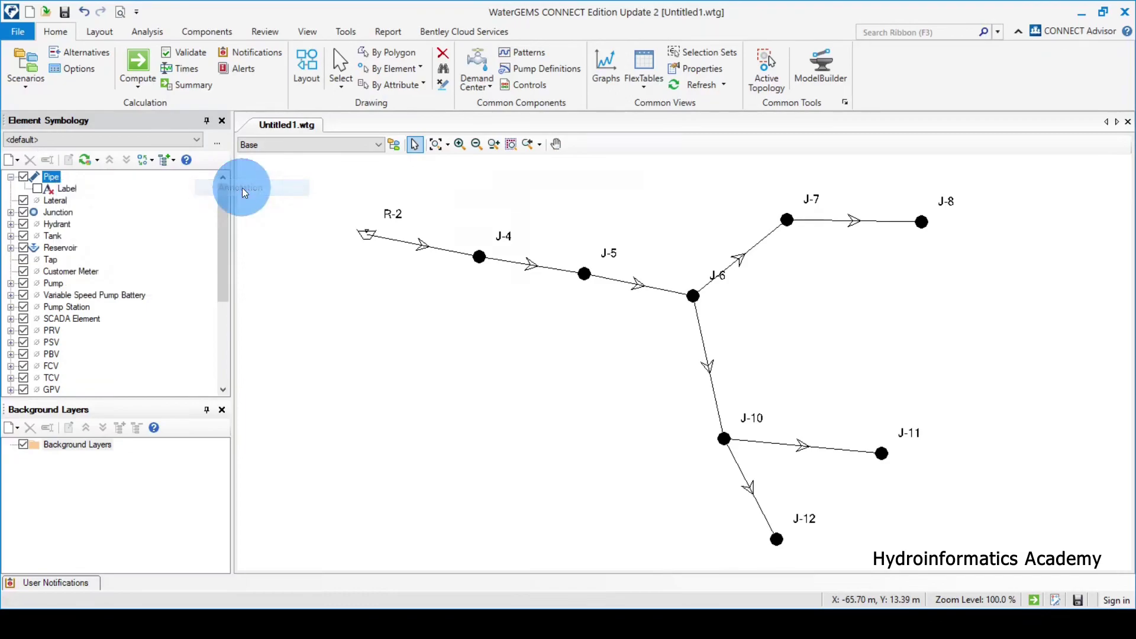
mouse_move(532, 158)
mouse_down()
mouse_move(553, 168)
mouse_move(535, 222)
mouse_move(542, 197)
mouse_up()
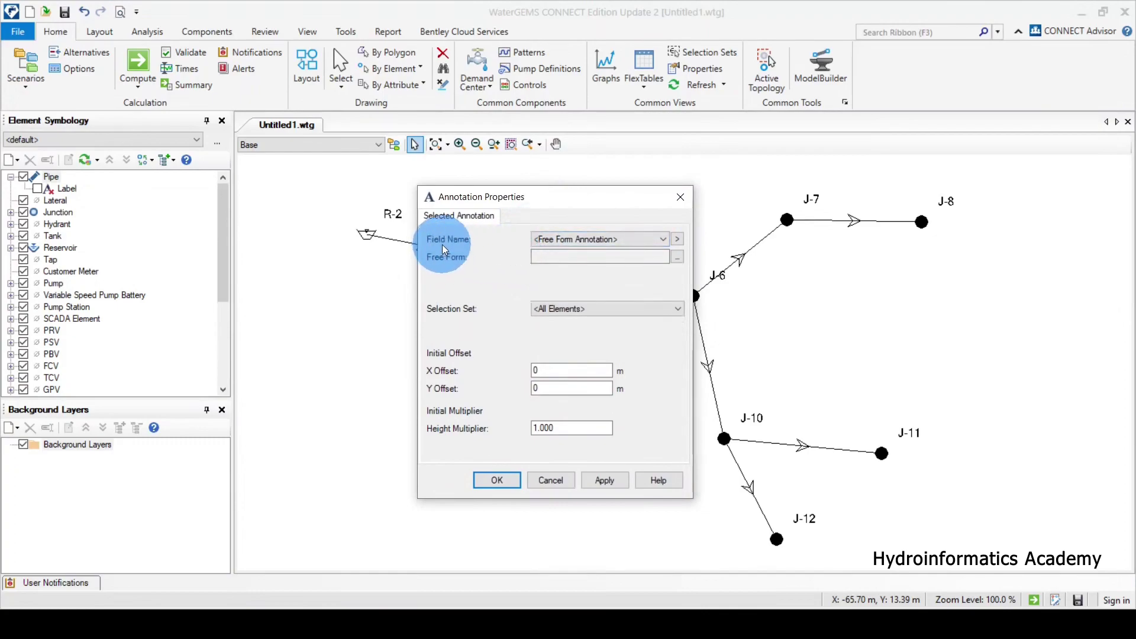
Set the pipe annotation's field to the Velocity result and apply it to all elements in the drawing
click(678, 238)
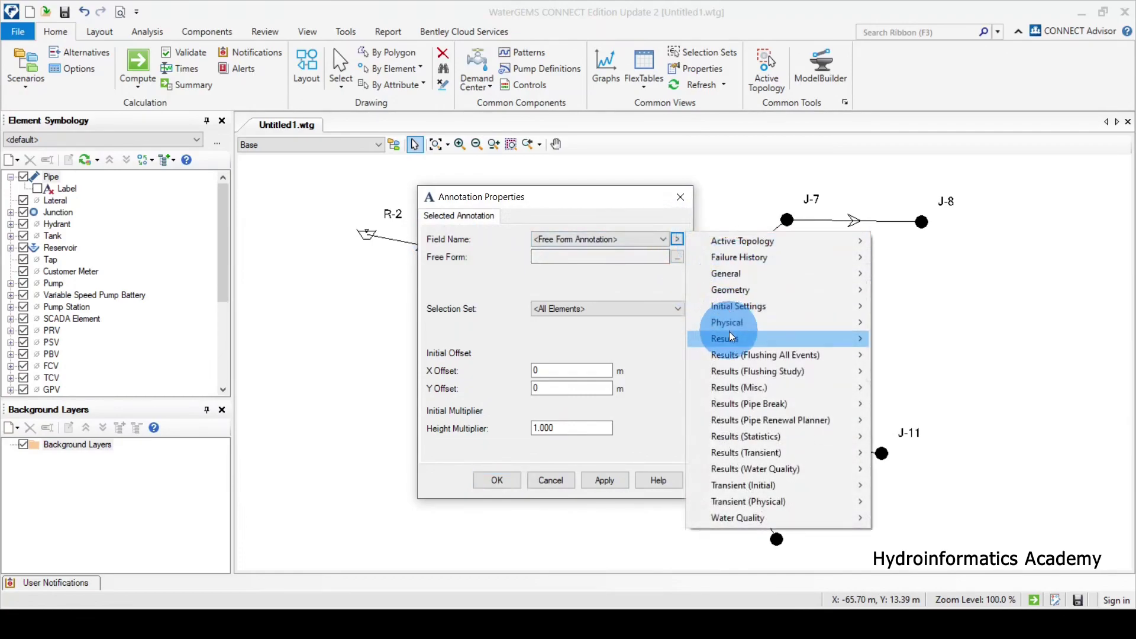
mouse_move(730, 336)
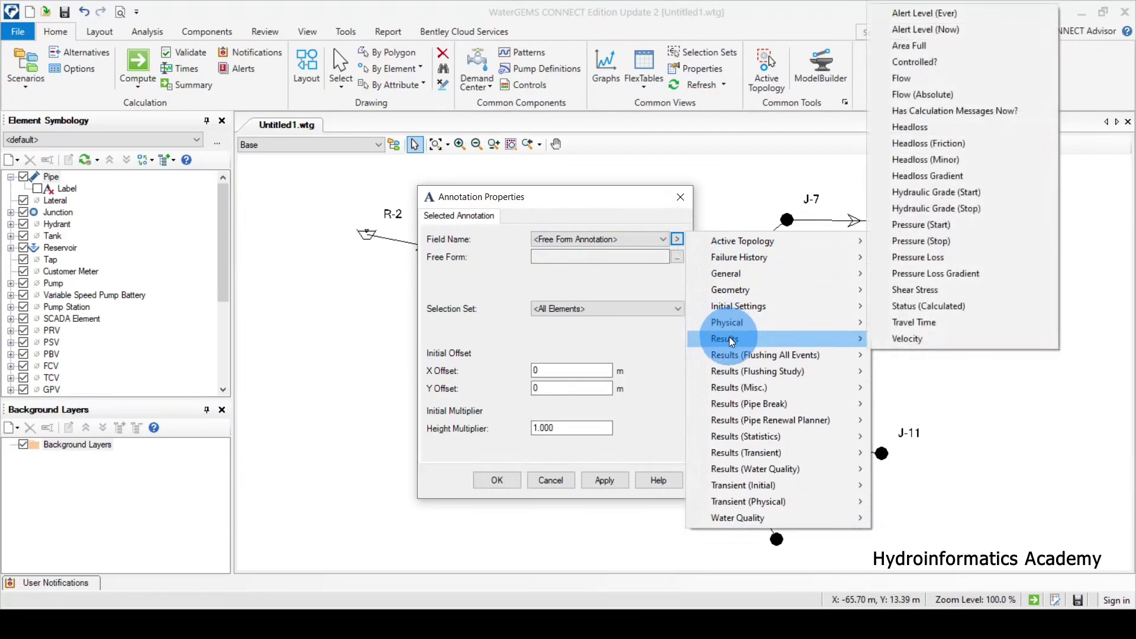
click(940, 338)
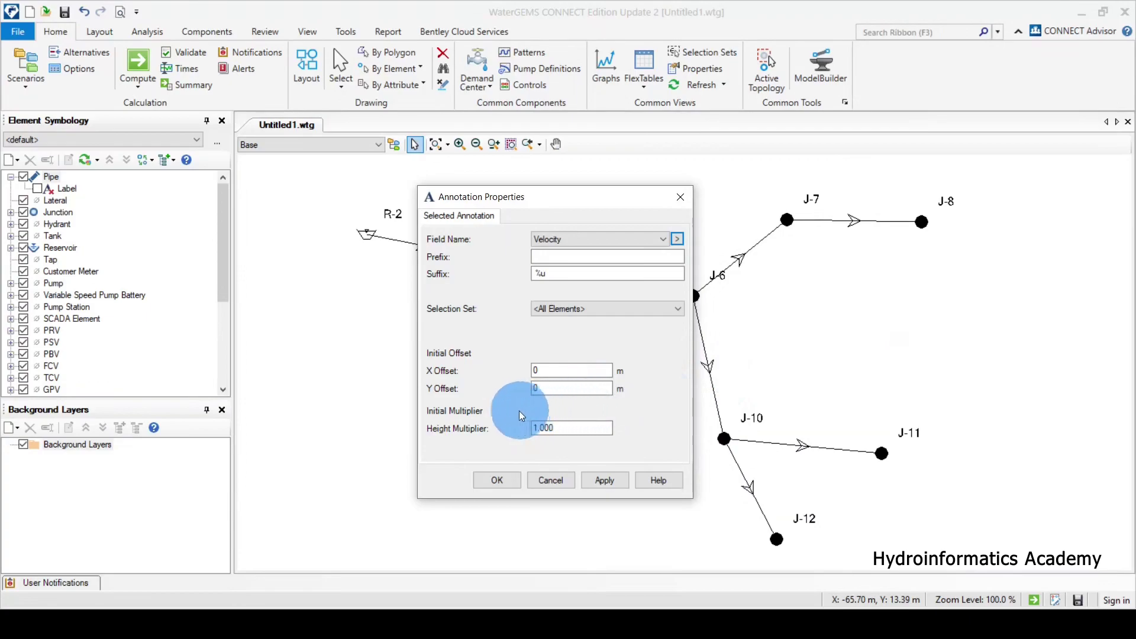
click(605, 480)
mouse_move(599, 206)
mouse_down()
mouse_move(414, 233)
mouse_move(253, 229)
mouse_move(291, 275)
mouse_up()
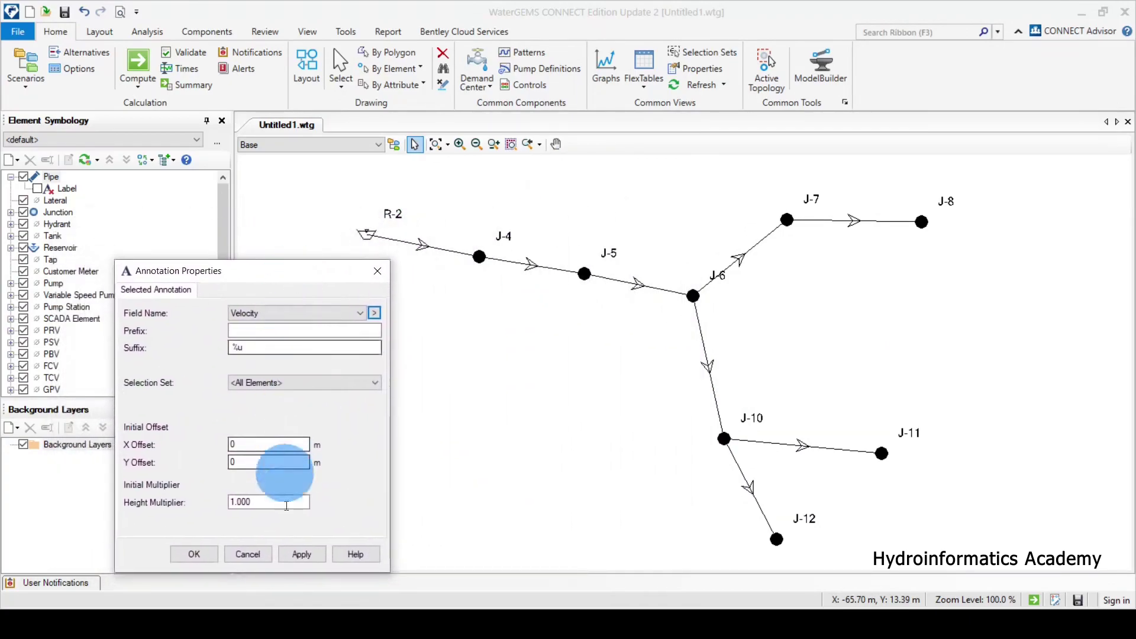
click(310, 557)
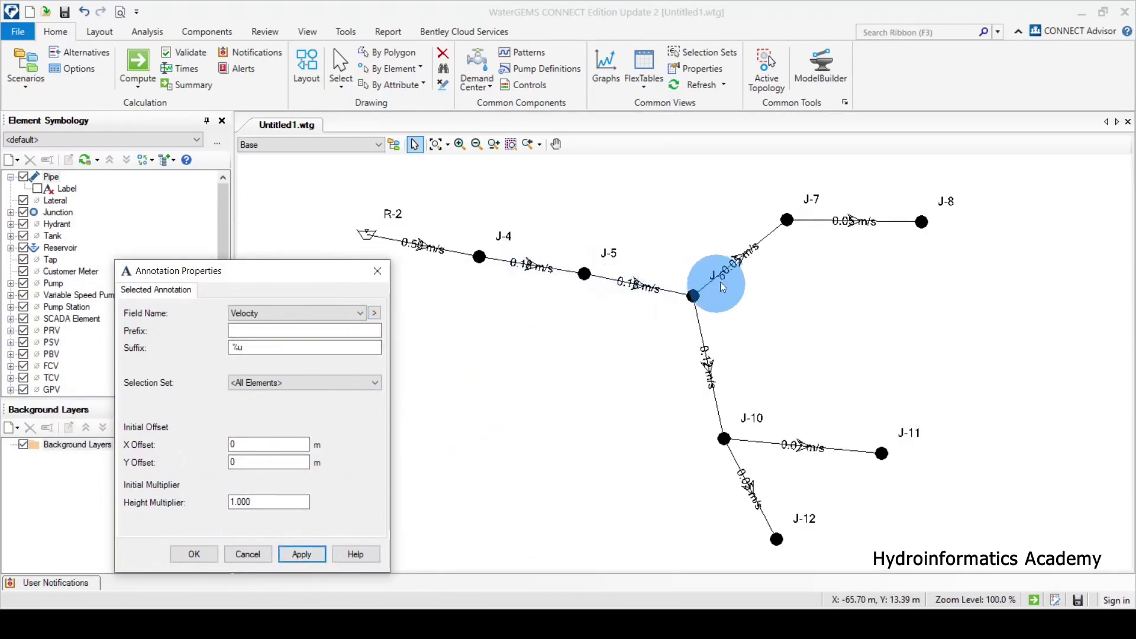
Set the velocity annotation's initial Y offset to 2 m and apply it
mouse_move(292, 278)
mouse_down()
mouse_move(343, 287)
mouse_move(317, 284)
mouse_up()
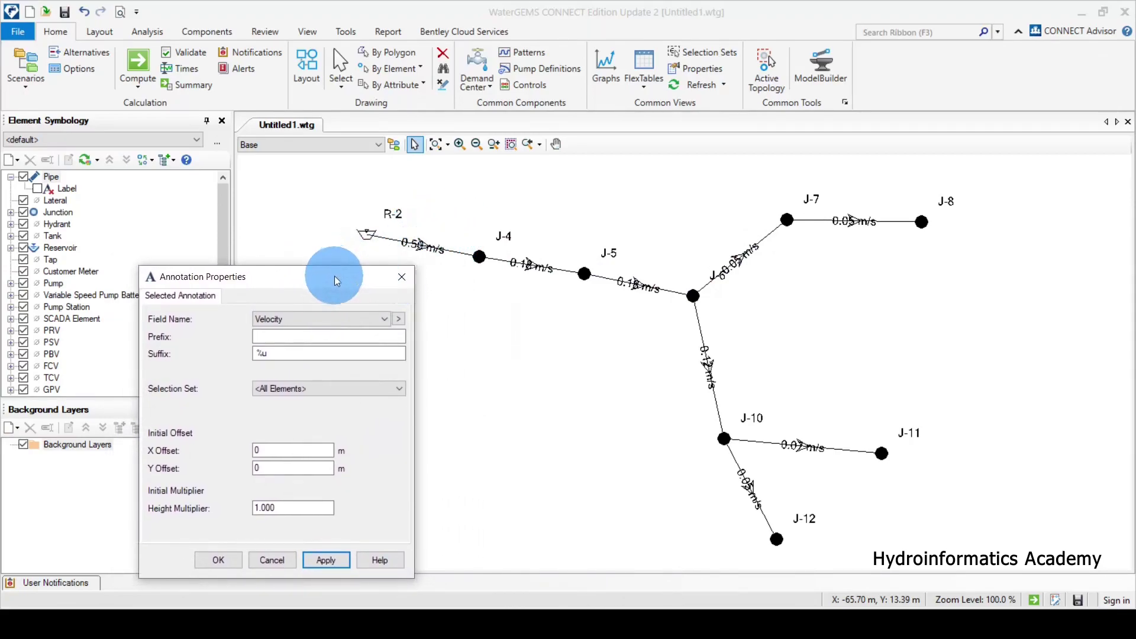
drag(335, 276, 243, 201)
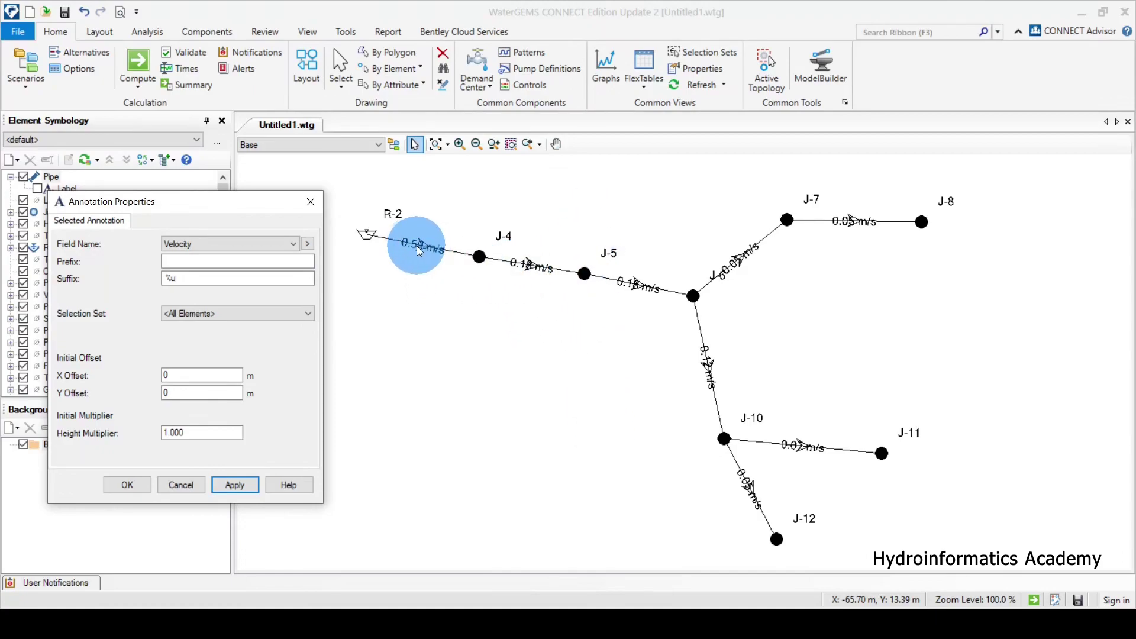
mouse_move(254, 205)
mouse_down()
mouse_move(293, 183)
mouse_move(542, 255)
mouse_up()
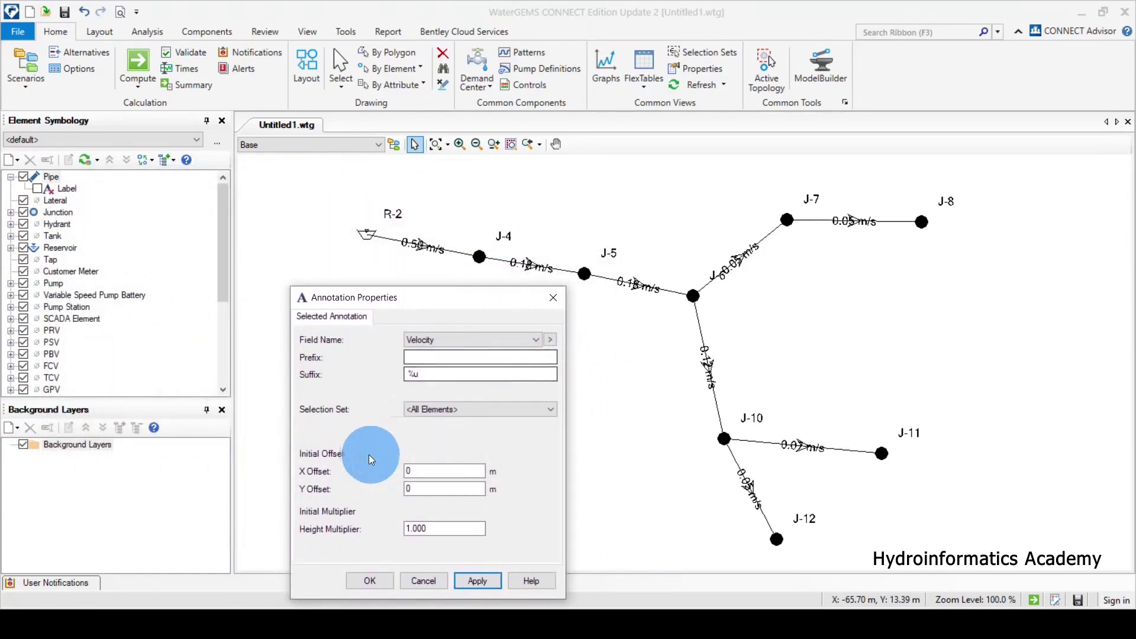
double_click(417, 472)
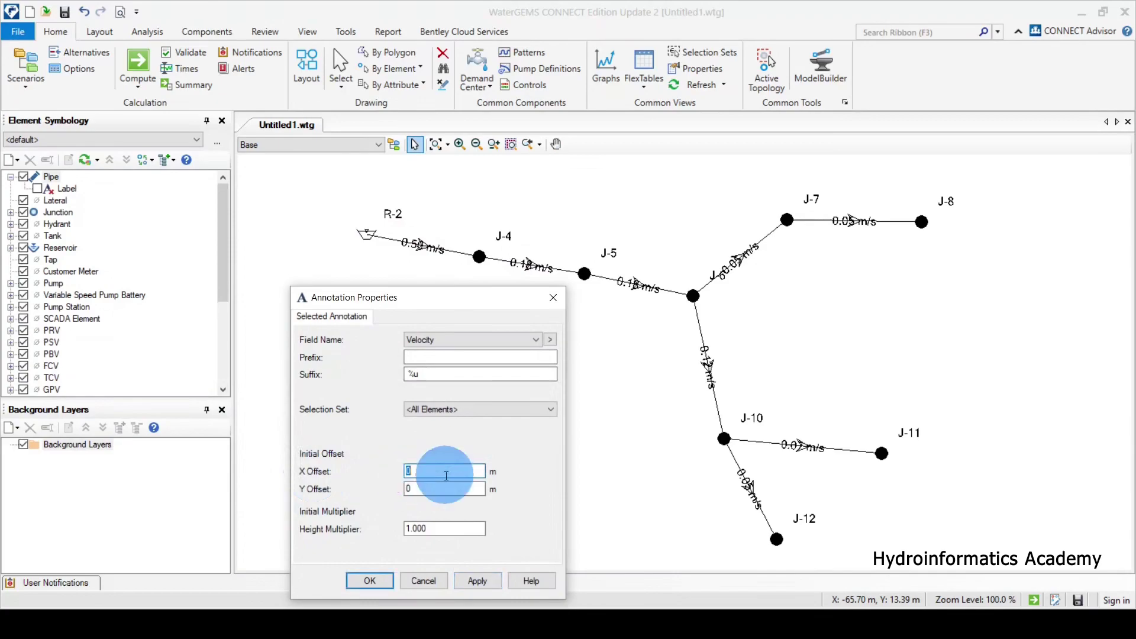
double_click(420, 490)
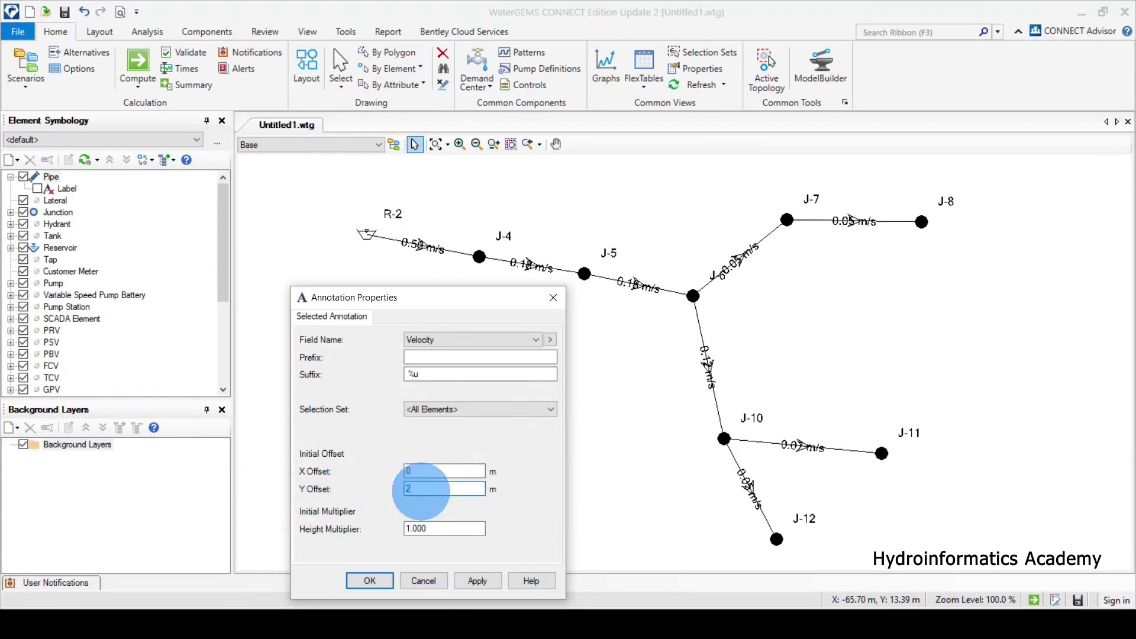
text(2)
click(477, 580)
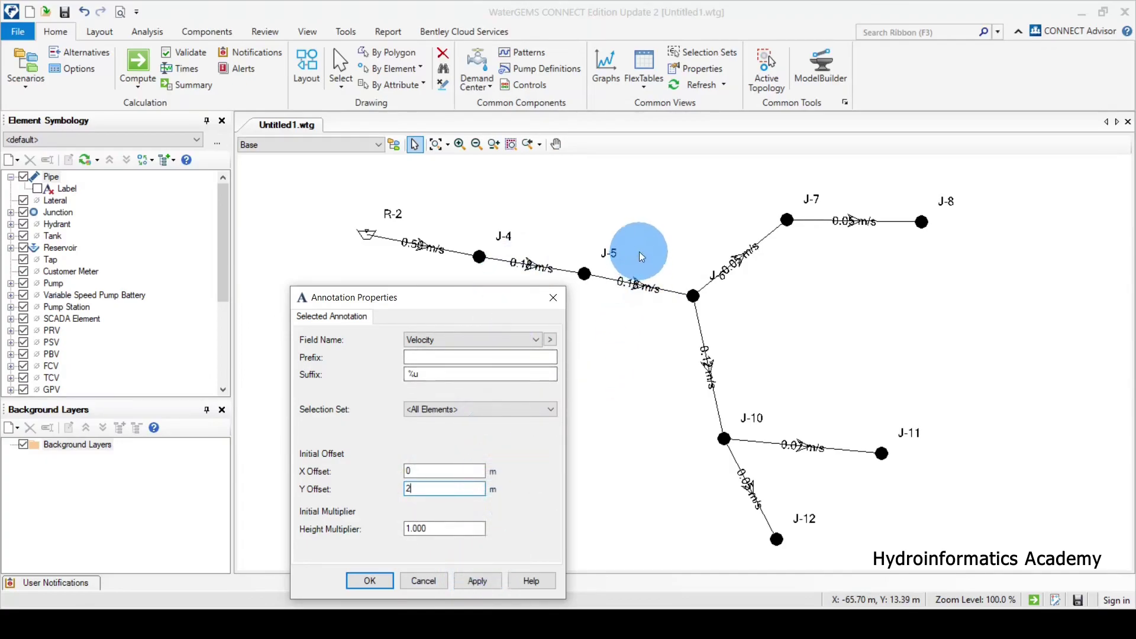
Apply the 2 m initial Y offset to the pipe velocity annotation and accept its properties
click(417, 490)
drag(417, 490, 393, 486)
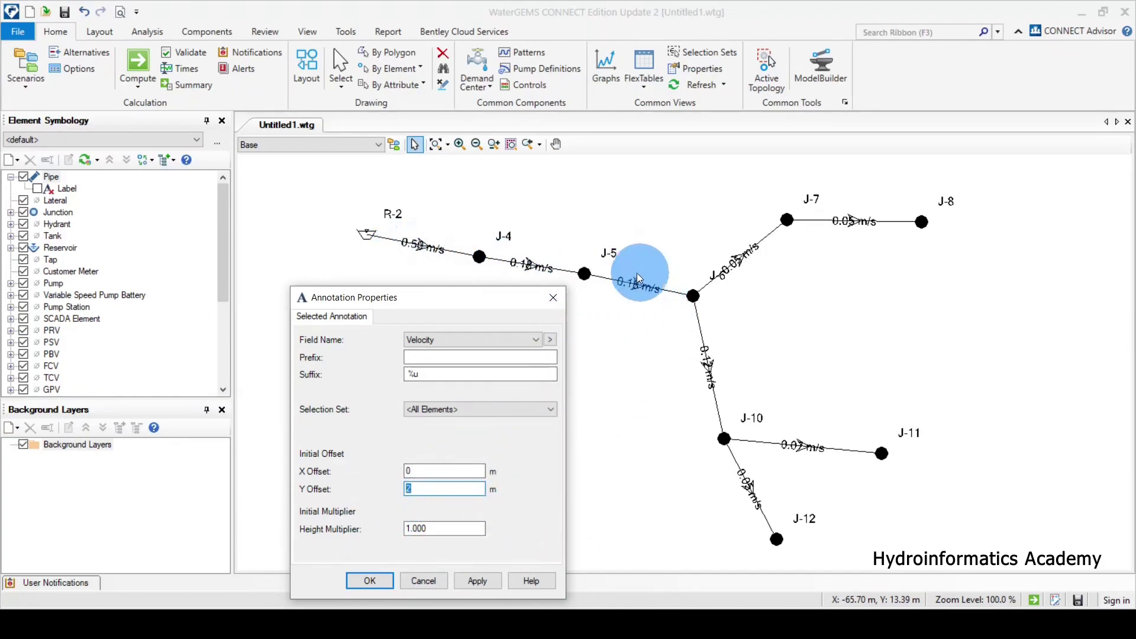
click(478, 581)
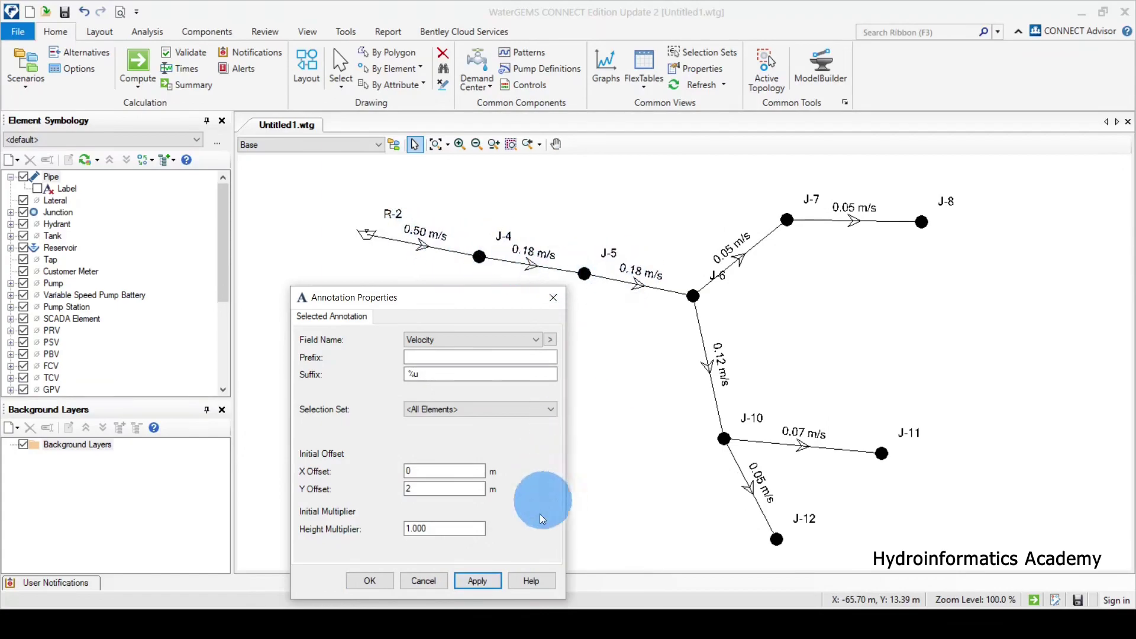
click(370, 580)
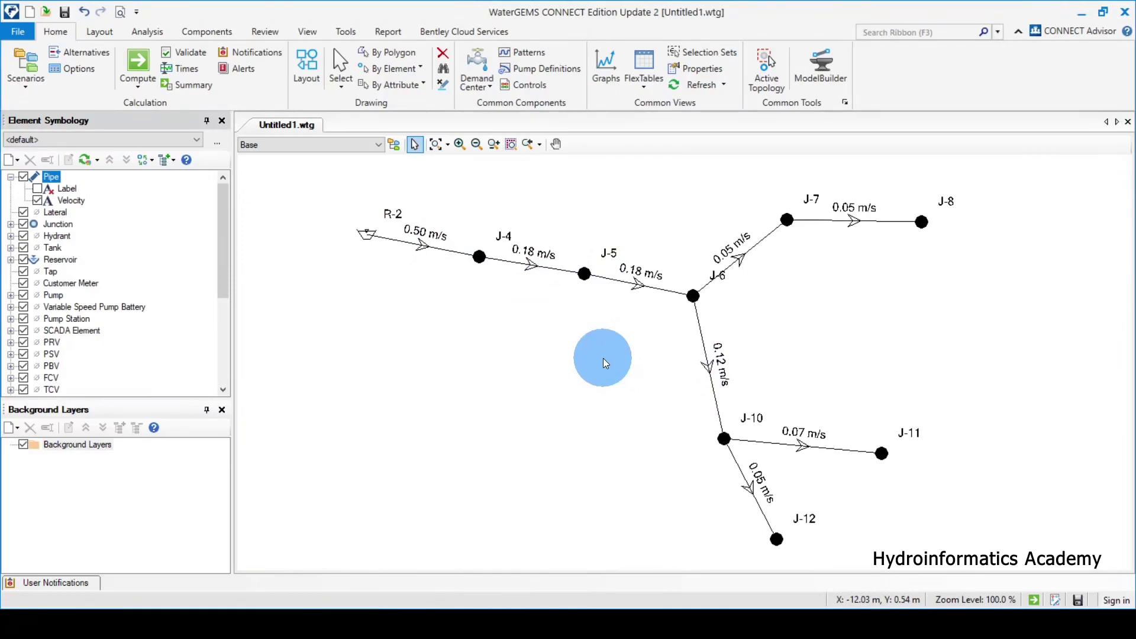
Examine the flow, velocity and headloss gradient results in the properties of the pipe between R-2 and J-4
click(445, 254)
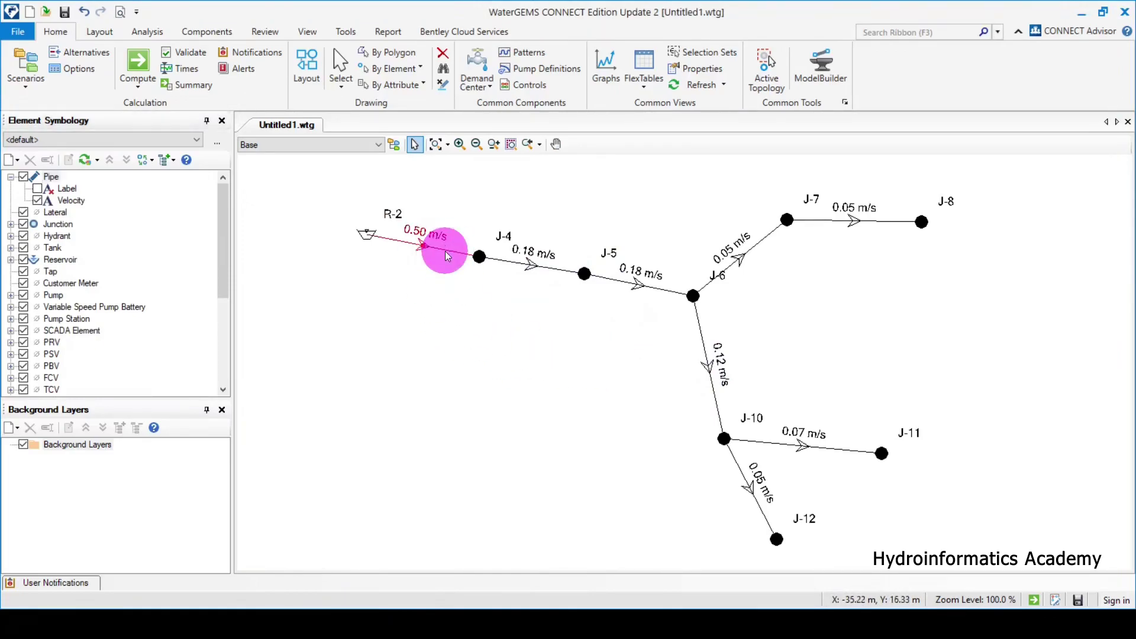
double_click(445, 254)
scroll(488, 424, down, 3)
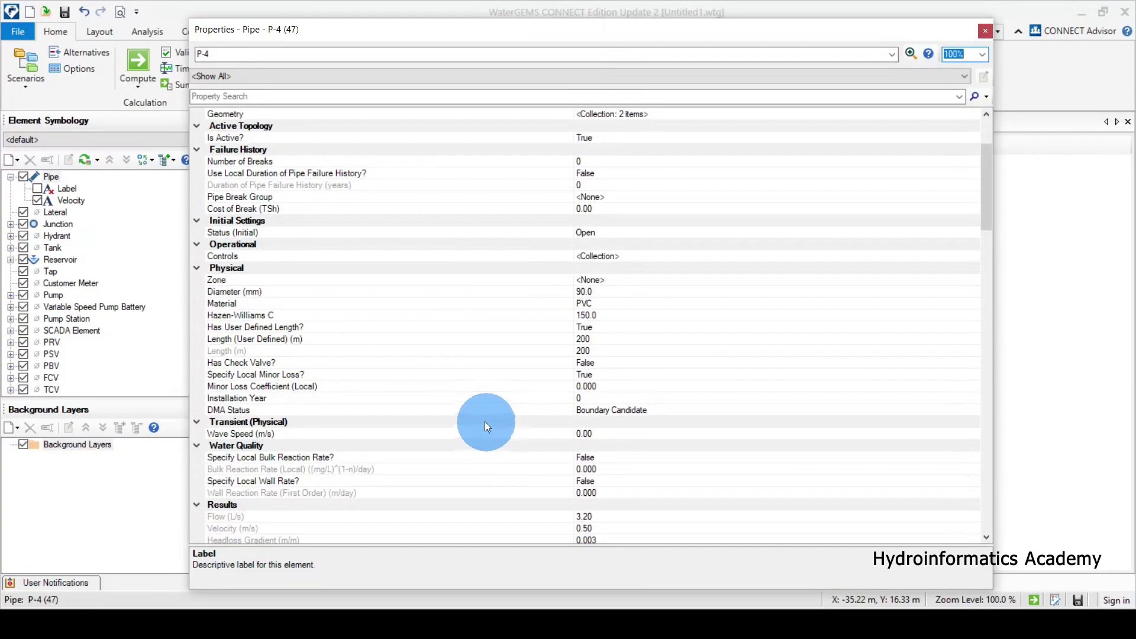
scroll(486, 422, down, 9)
click(232, 201)
click(245, 209)
click(277, 223)
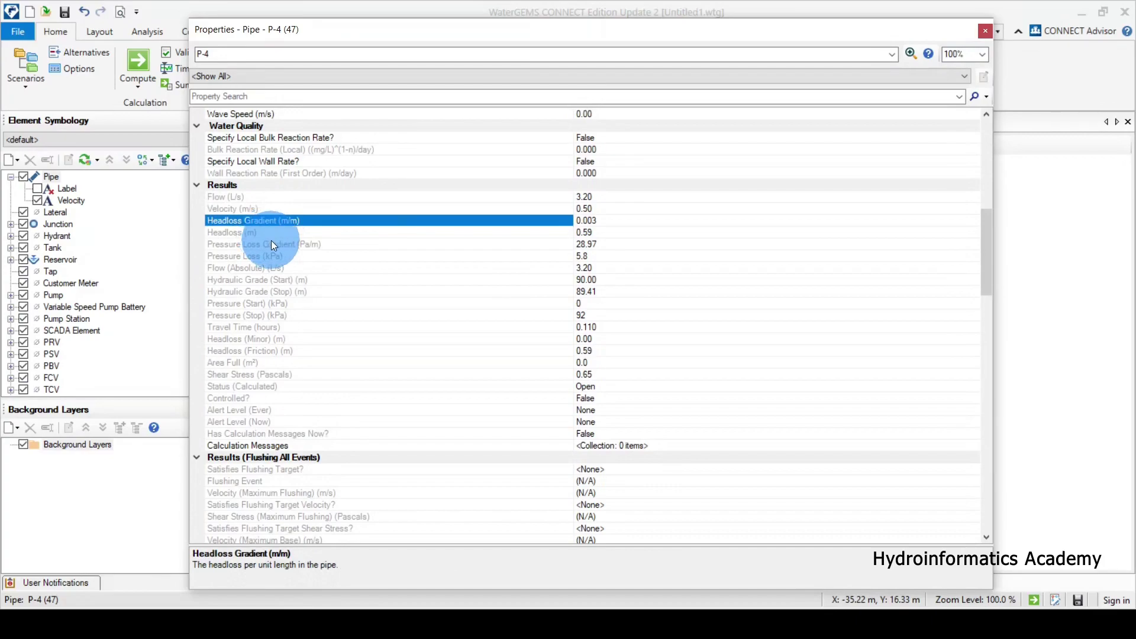
click(983, 31)
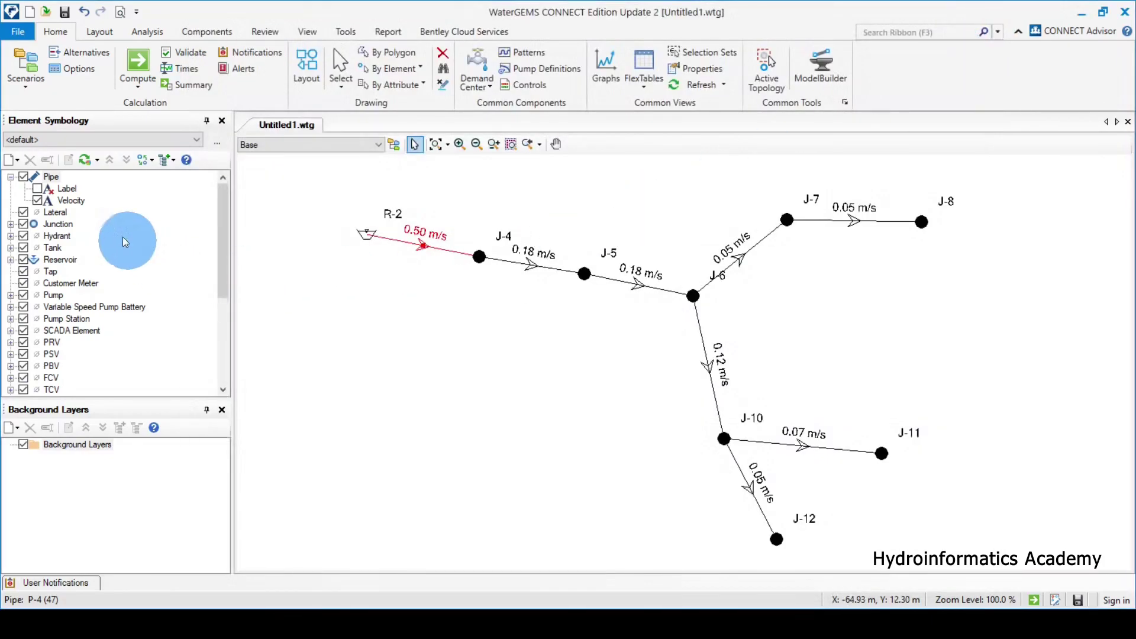
Toggle the visibility of the pipe Label and Velocity annotations, ending with labels hidden and velocities shown
click(71, 202)
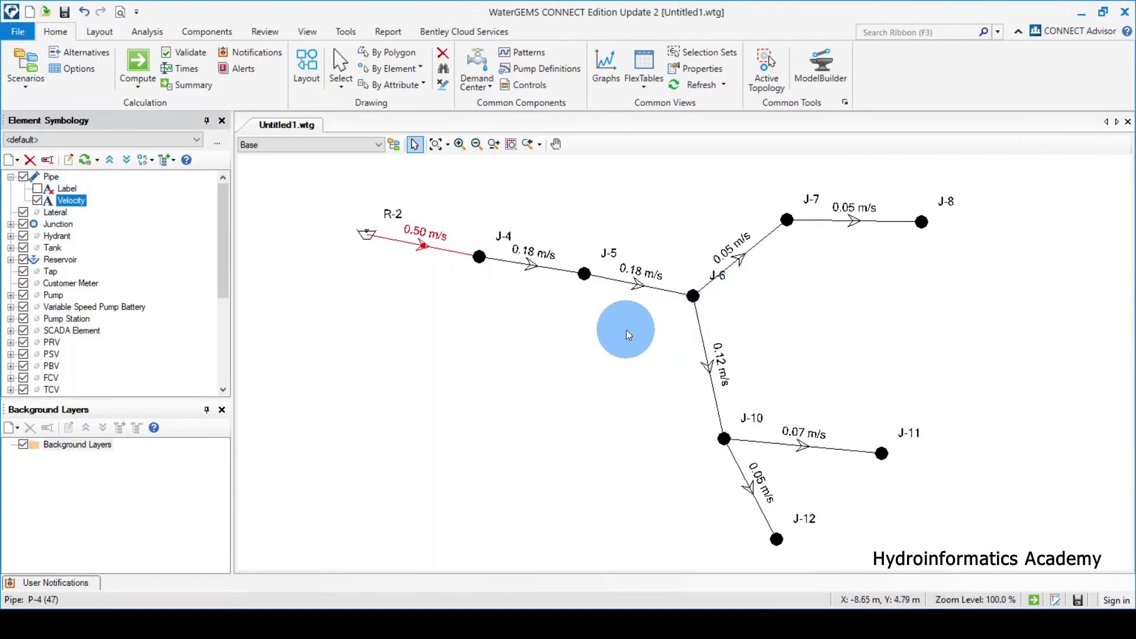
click(37, 188)
click(37, 189)
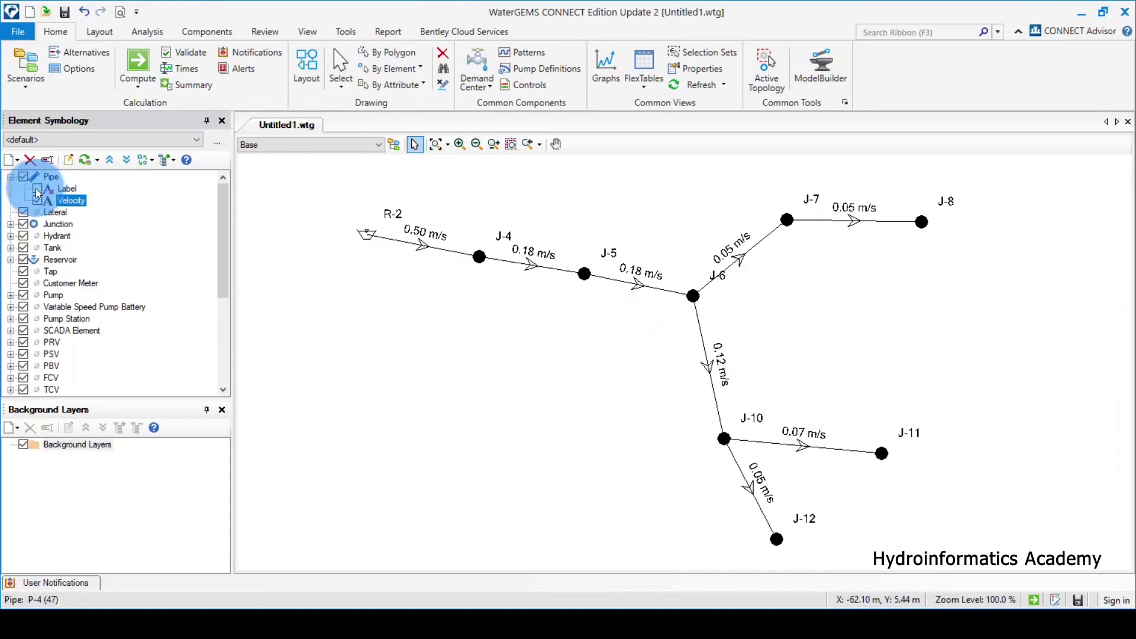
click(37, 190)
click(37, 190)
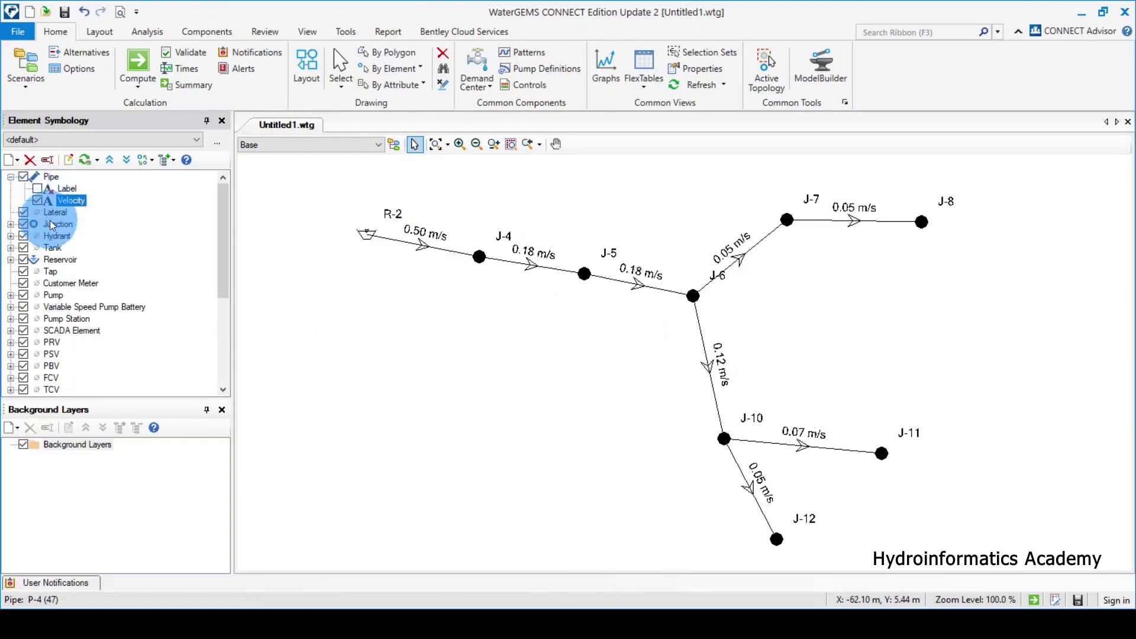
click(38, 200)
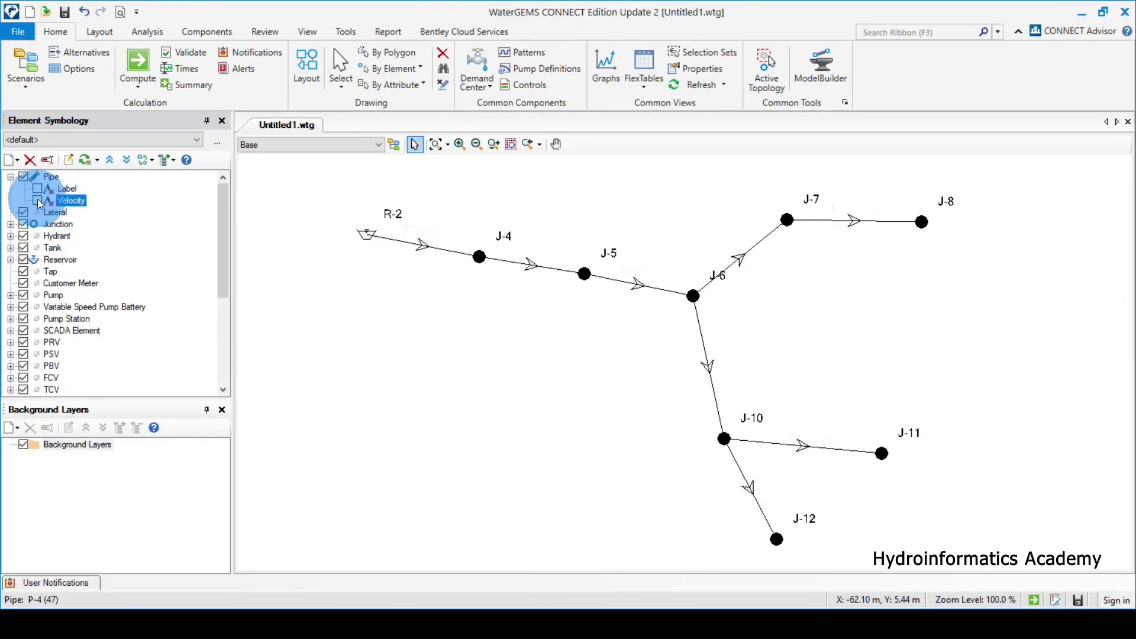
click(37, 200)
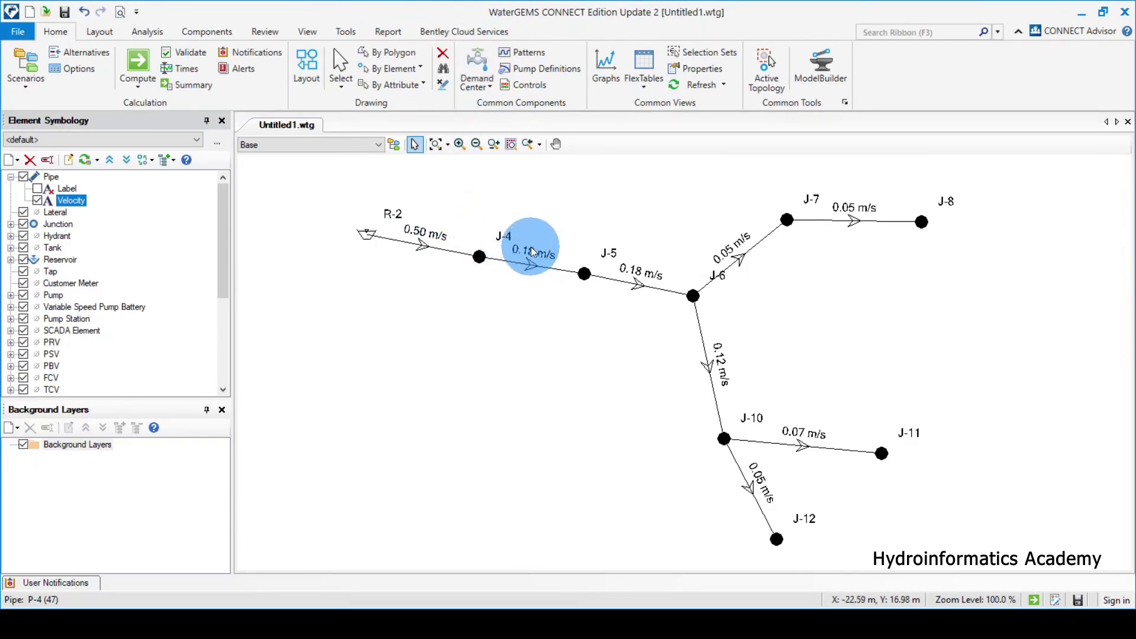
Check the diameter of the pipe between R-2 and J-4 in its properties
double_click(408, 245)
scroll(523, 392, down, 1)
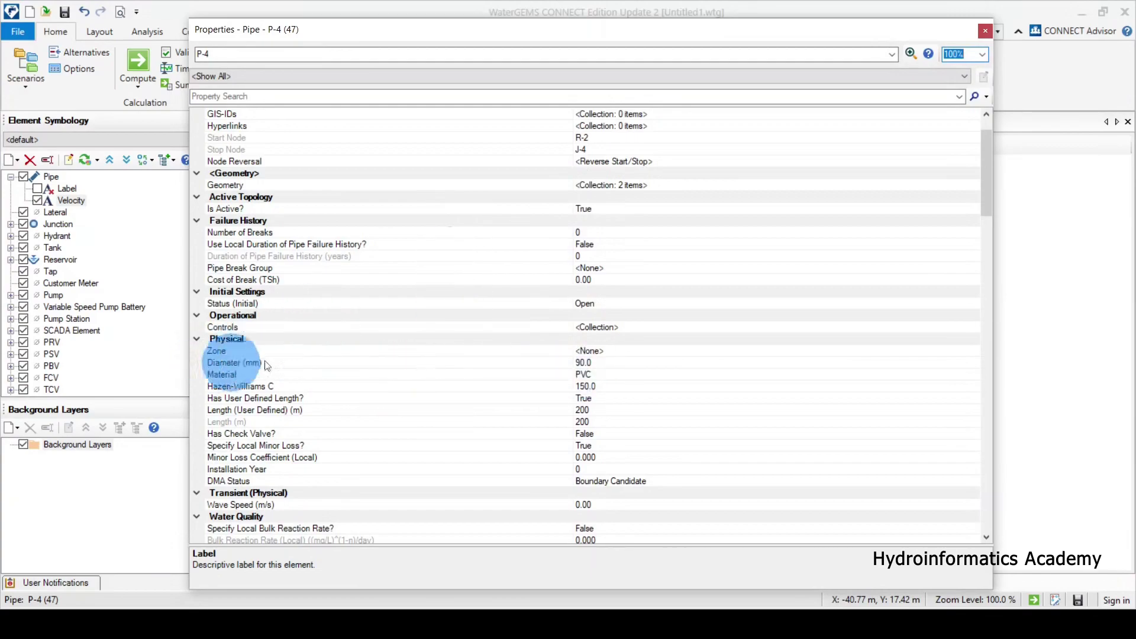
click(599, 361)
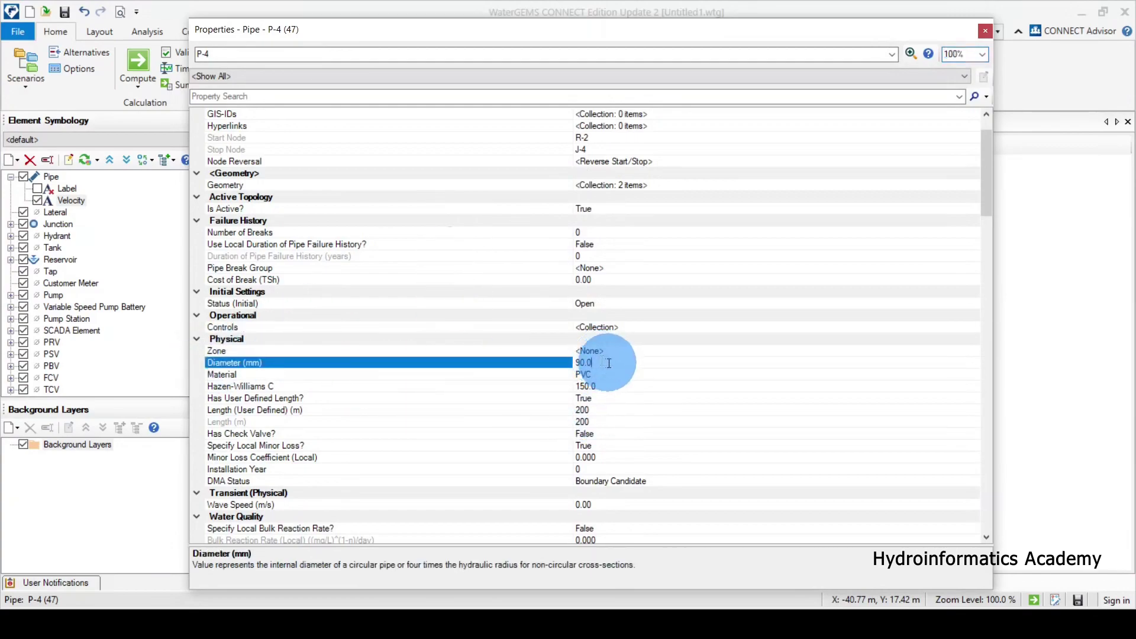
click(984, 30)
Set the diameter of pipe P-5, between J-4 and J-5, to 90 mm
double_click(549, 269)
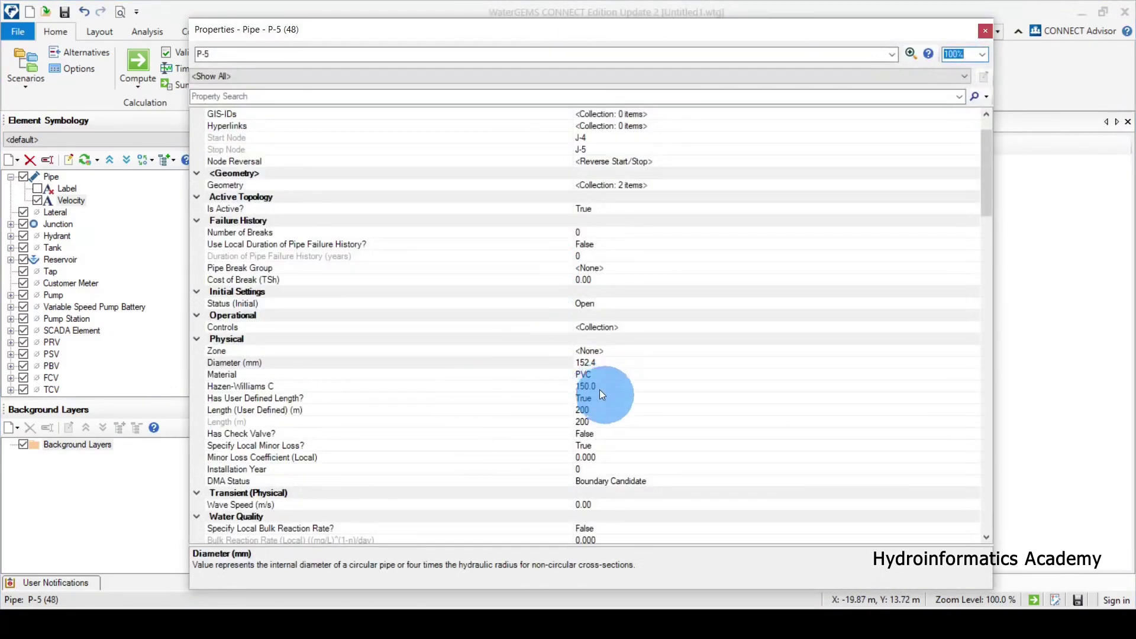
click(599, 389)
click(622, 362)
drag(624, 361, 520, 372)
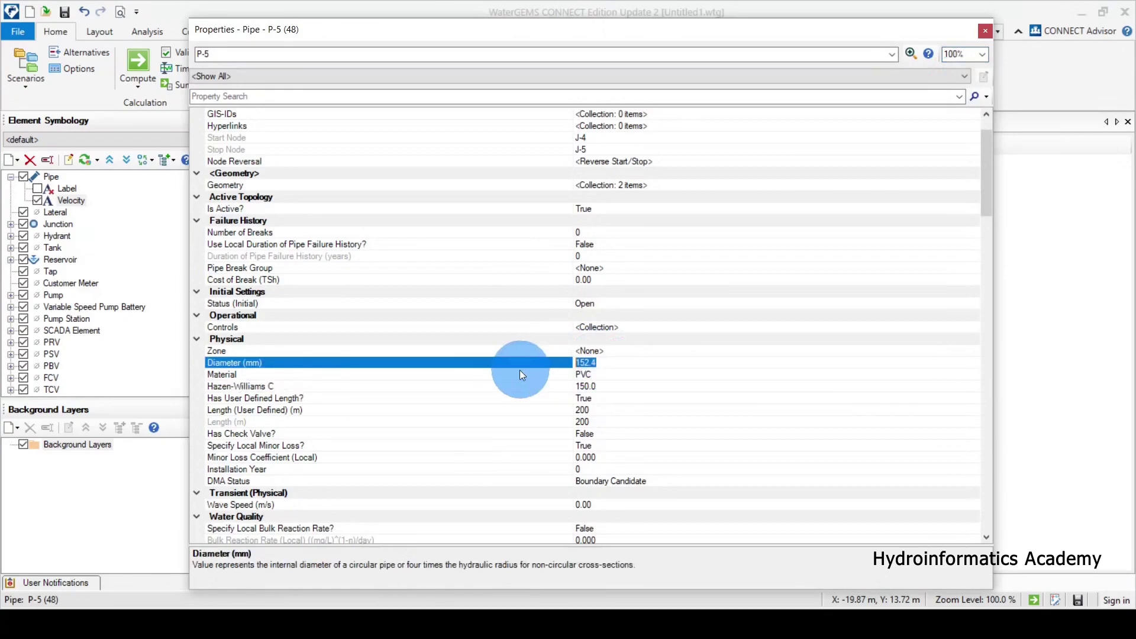
text(90)
click(986, 35)
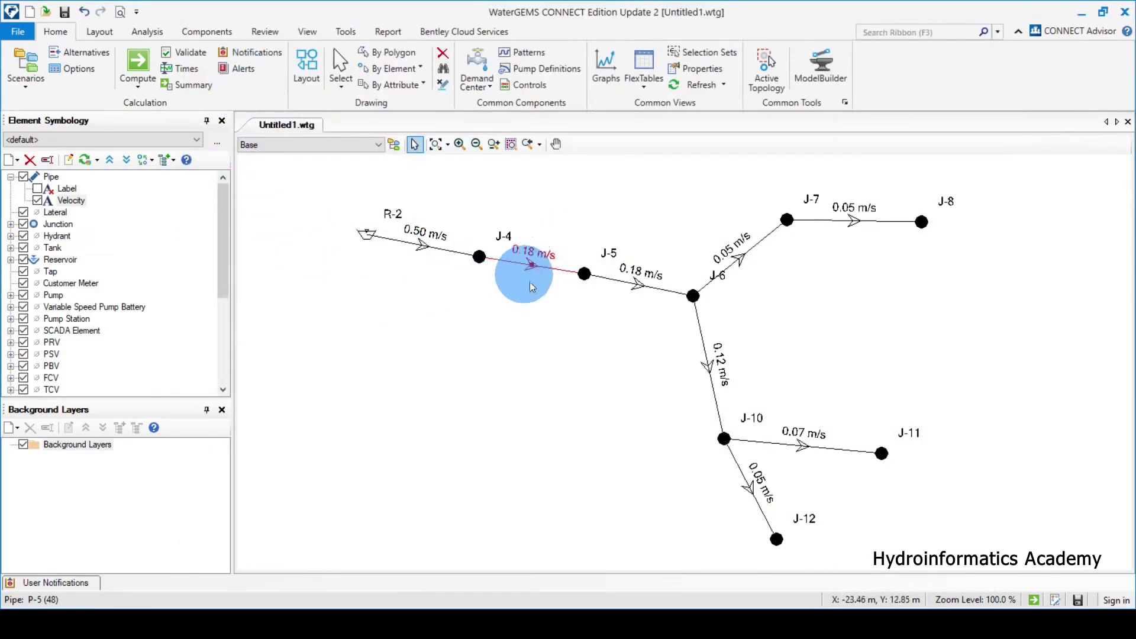
Recompute the network with the resized P-5 and dismiss the calculation summary
click(129, 78)
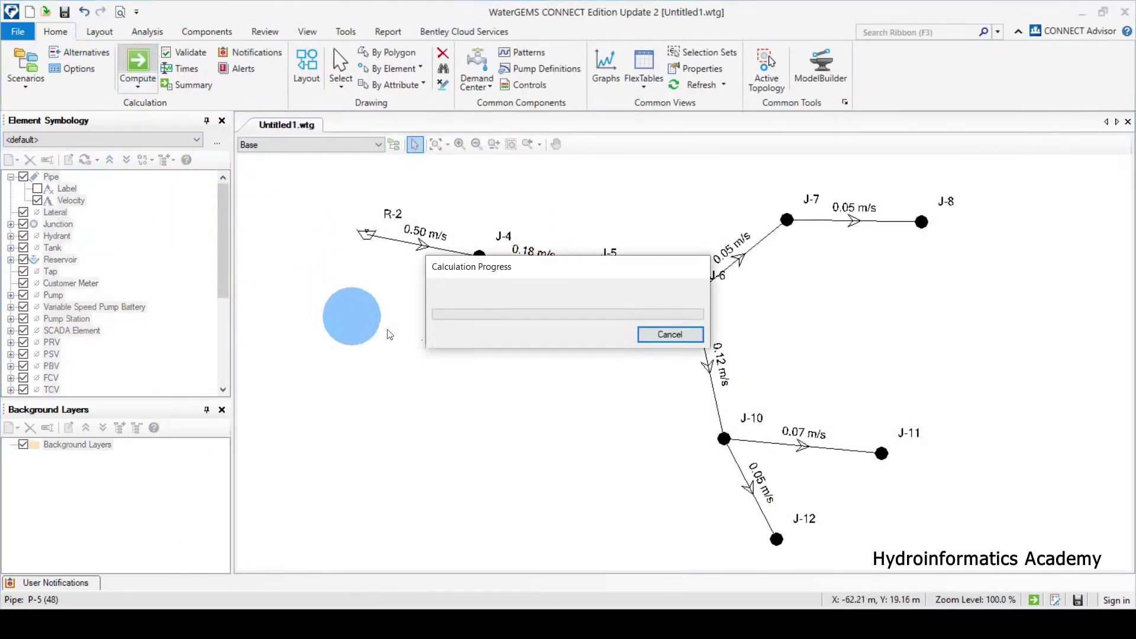
click(588, 12)
click(536, 329)
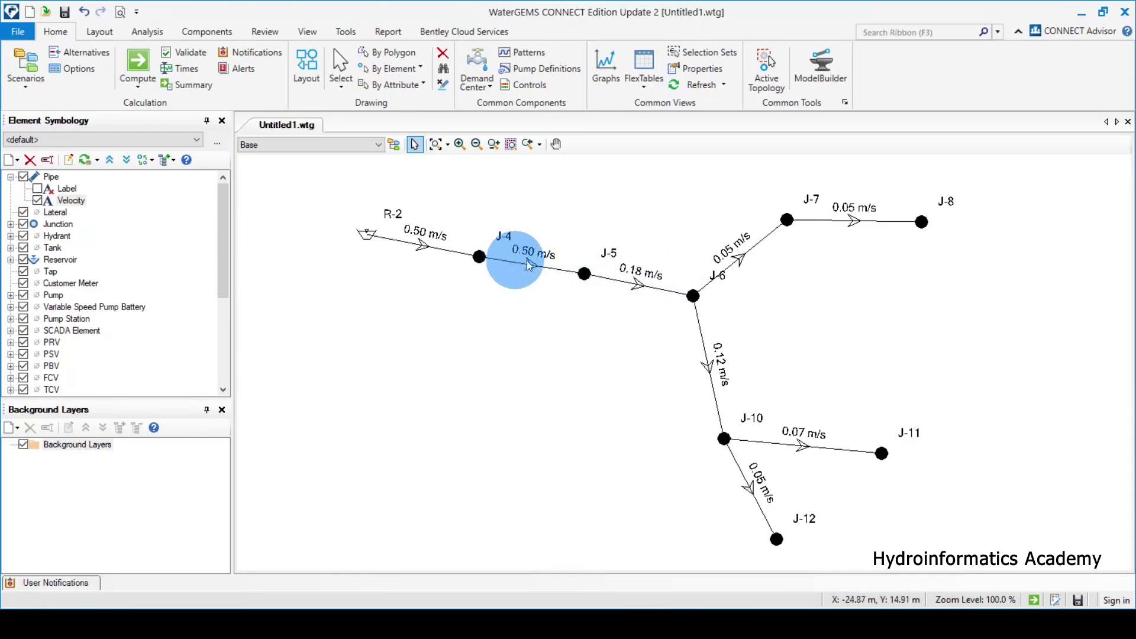
Set the diameter of pipe P-6, between J-5 and J-6, to 90 mm
double_click(633, 283)
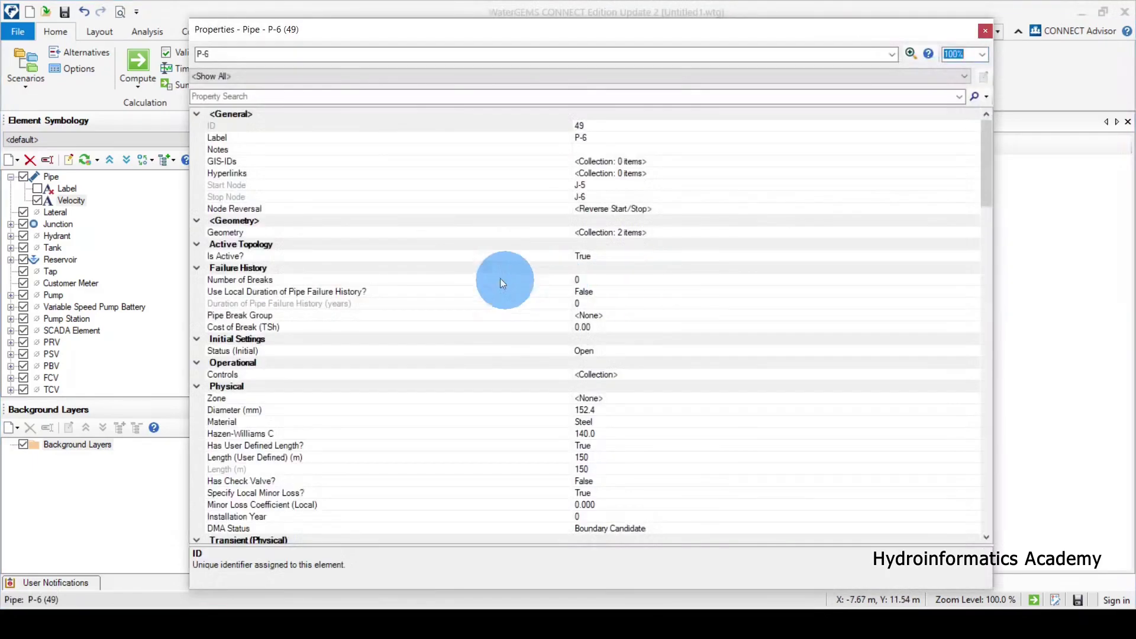
click(286, 303)
scroll(410, 413, down, 3)
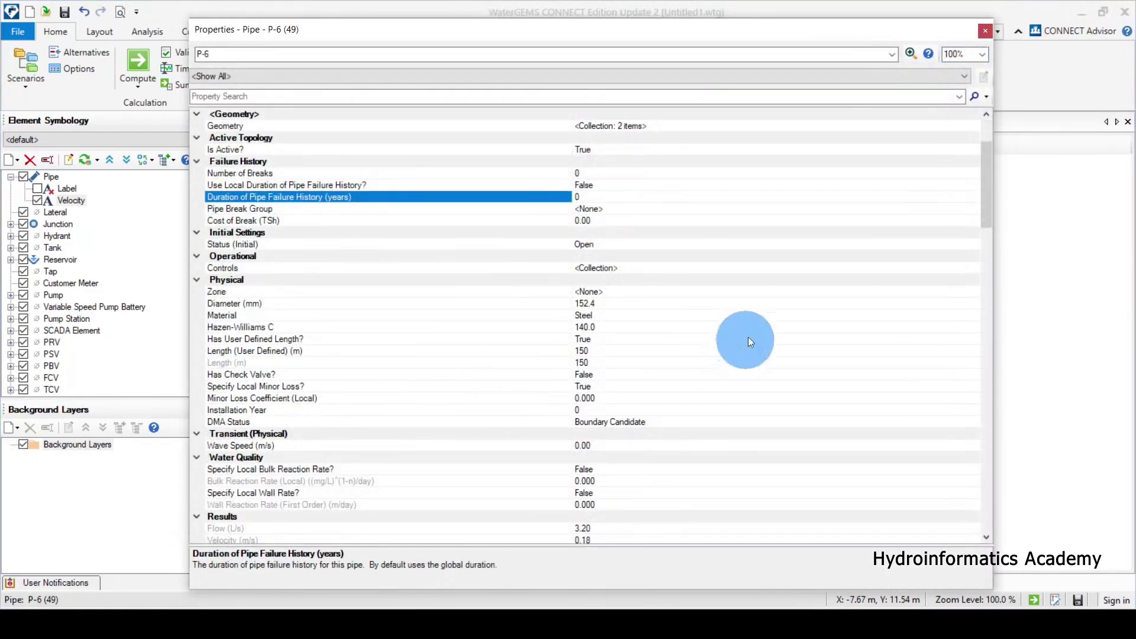
click(603, 314)
click(619, 303)
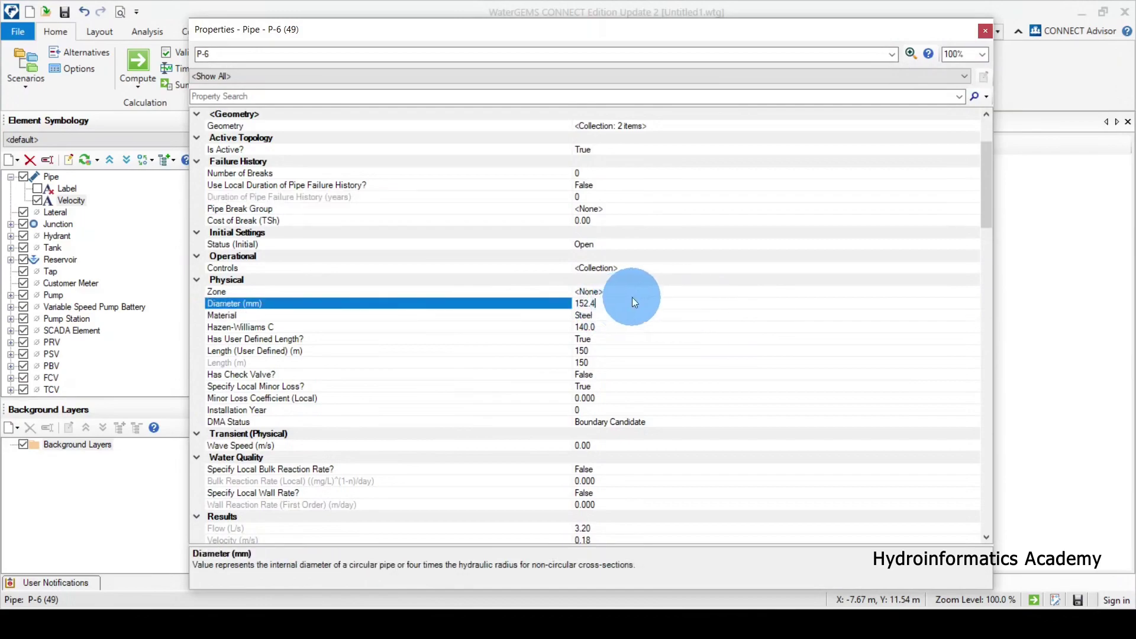
double_click(574, 304)
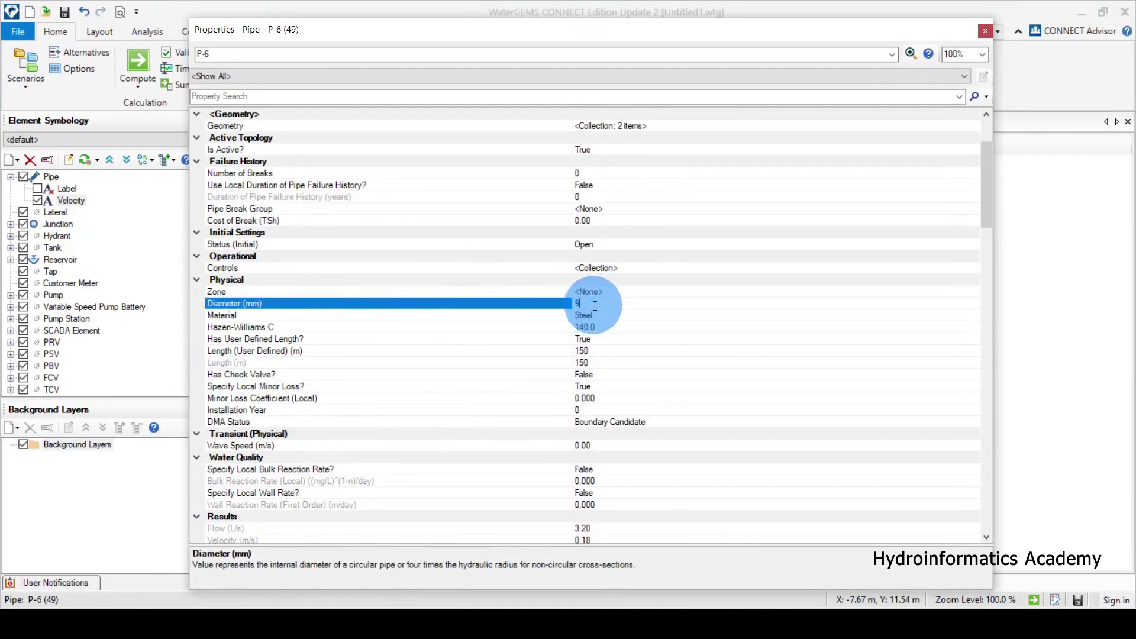
text(90)
click(986, 31)
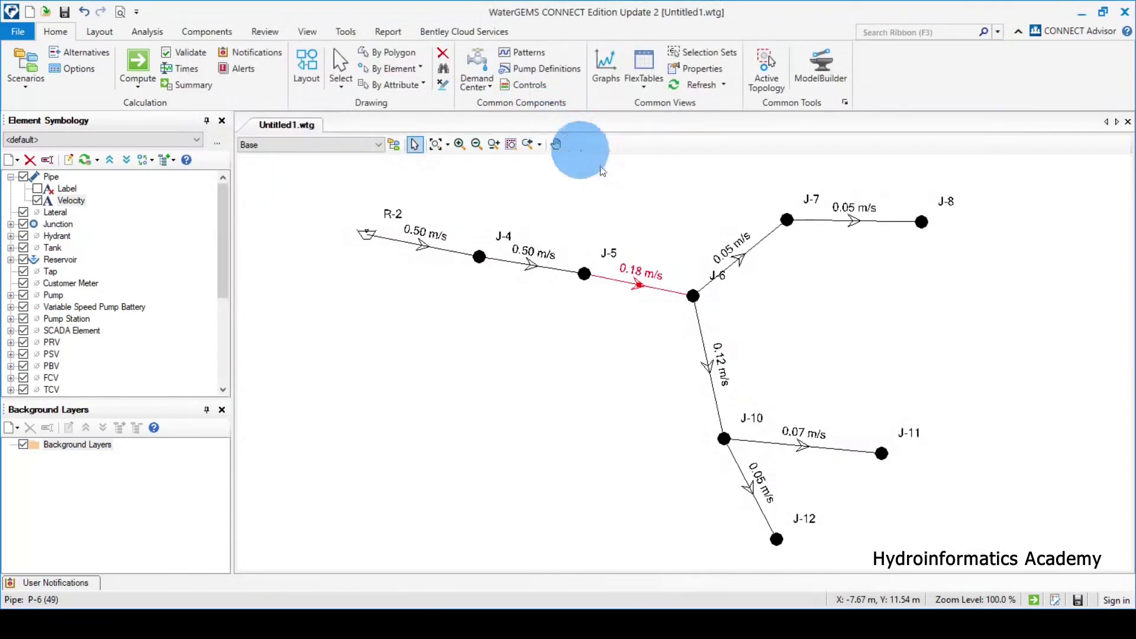
Recompute the network with the resized P-6 and dismiss the calculation summary
click(117, 59)
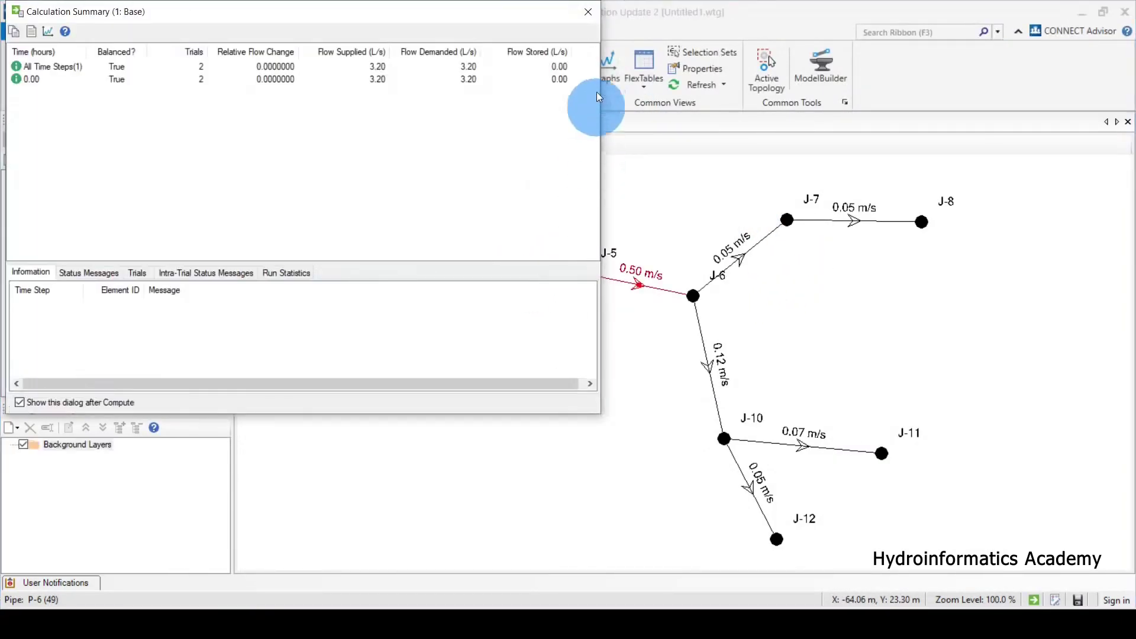
click(588, 12)
drag(590, 355, 451, 304)
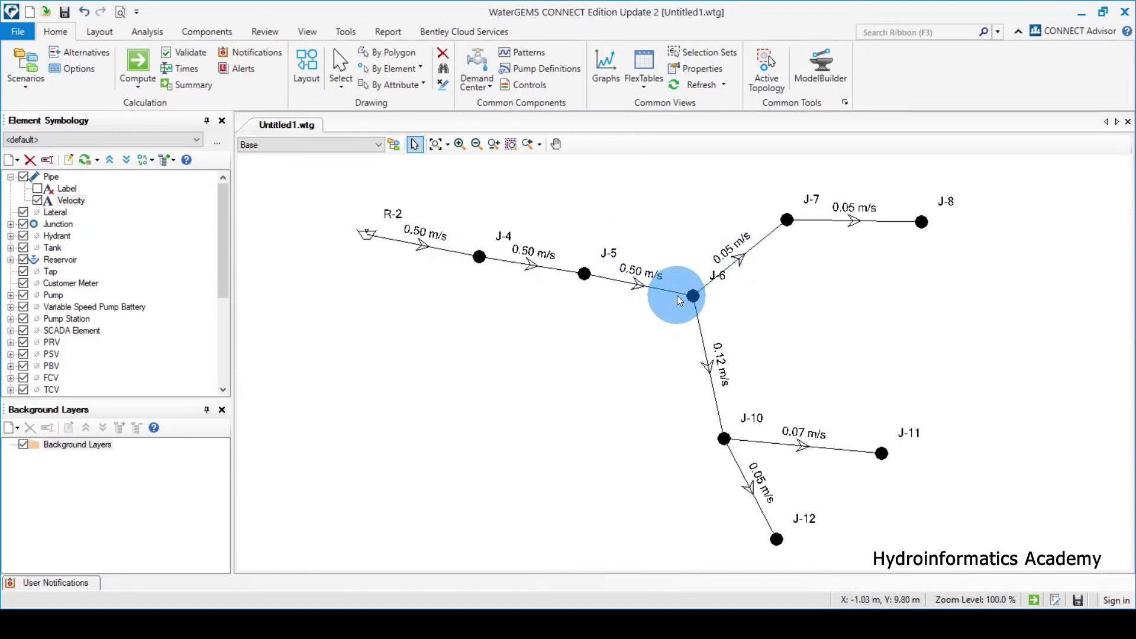
Look at the properties of pipe P-7 between J-6 and J-7
double_click(735, 262)
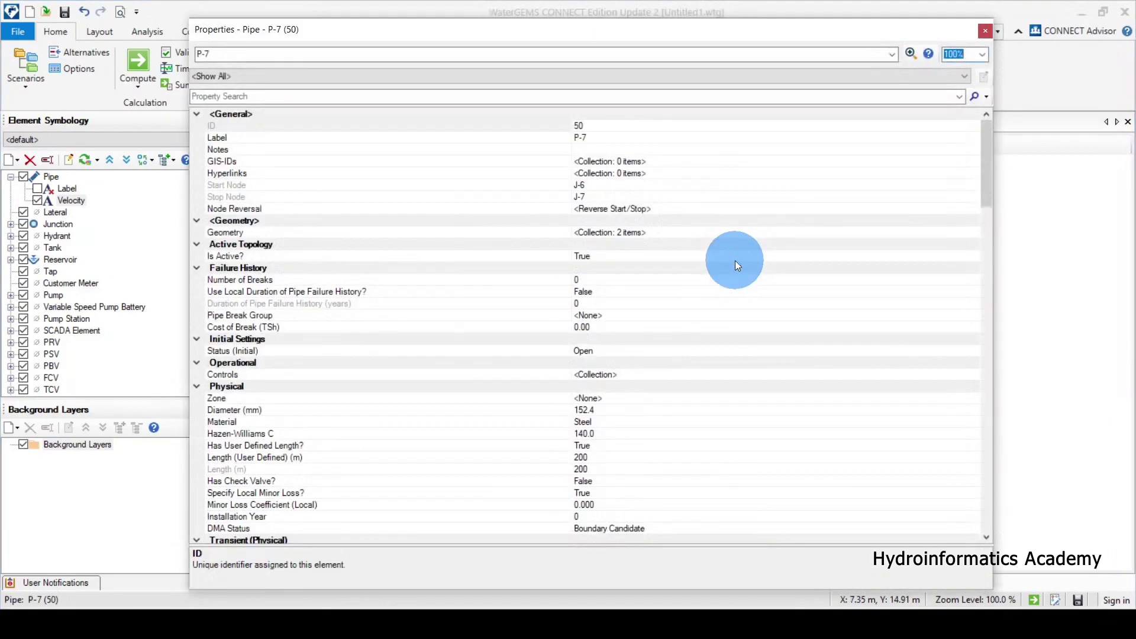
click(985, 30)
drag(777, 284, 857, 311)
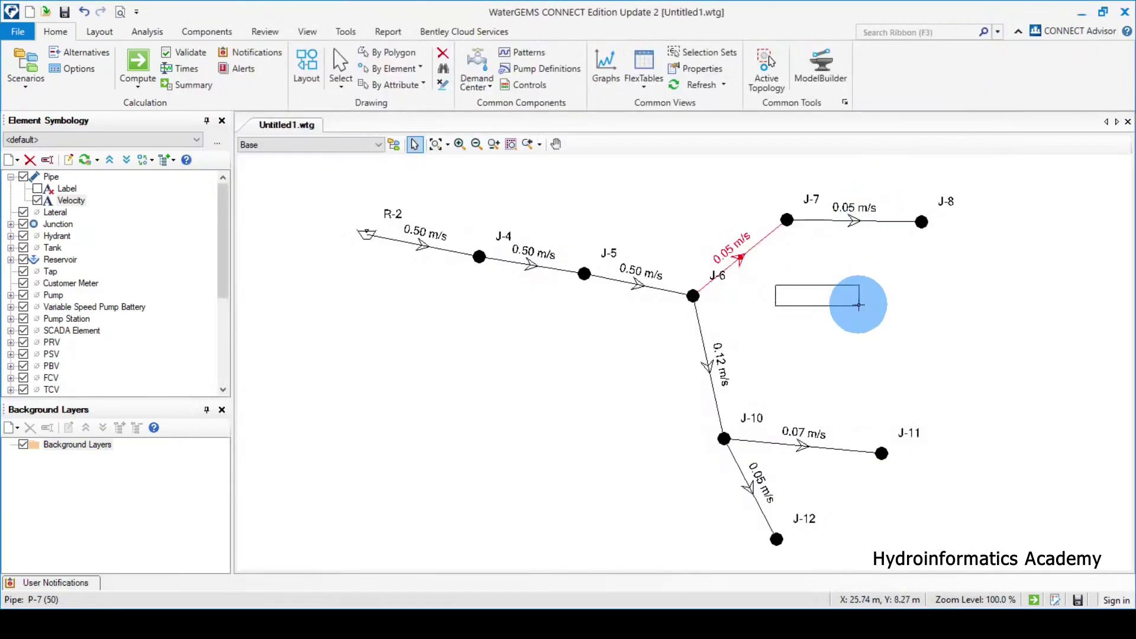
Create a Pipe annotation using the Flow result and apply it to all elements, moving its dialog clear of the network
right_click(49, 178)
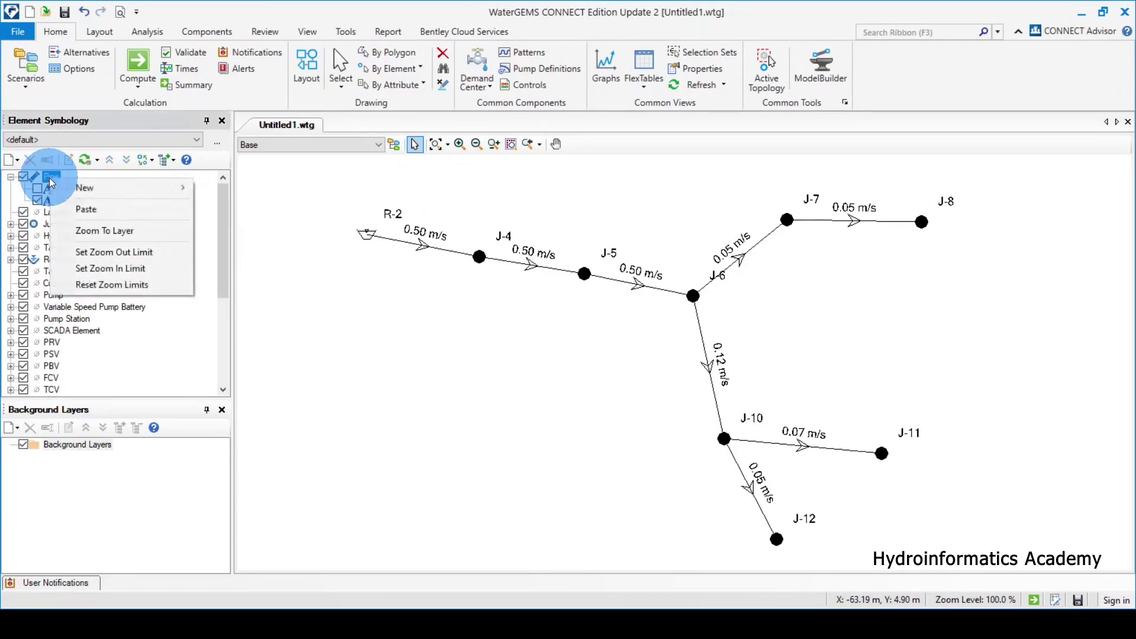
mouse_move(72, 187)
click(235, 190)
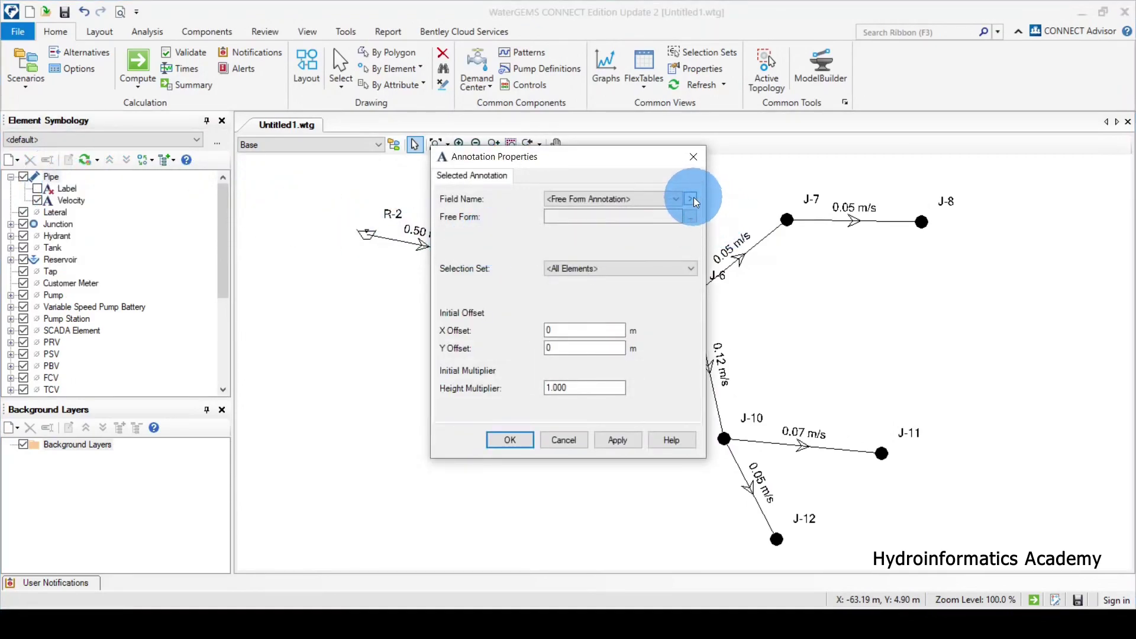
click(690, 199)
mouse_move(787, 303)
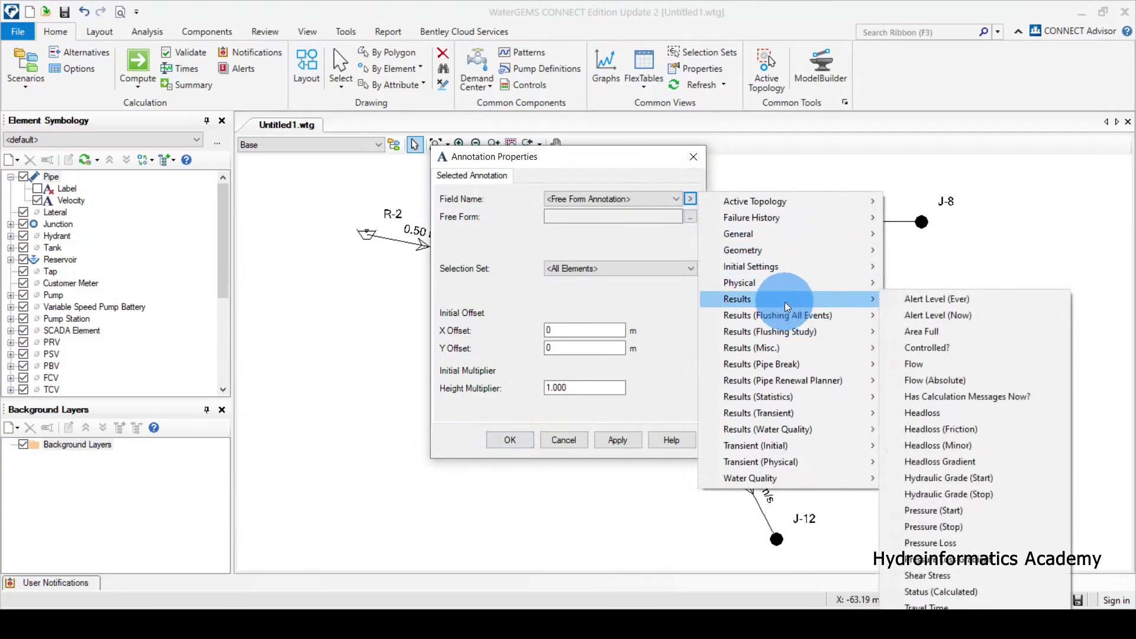
click(932, 368)
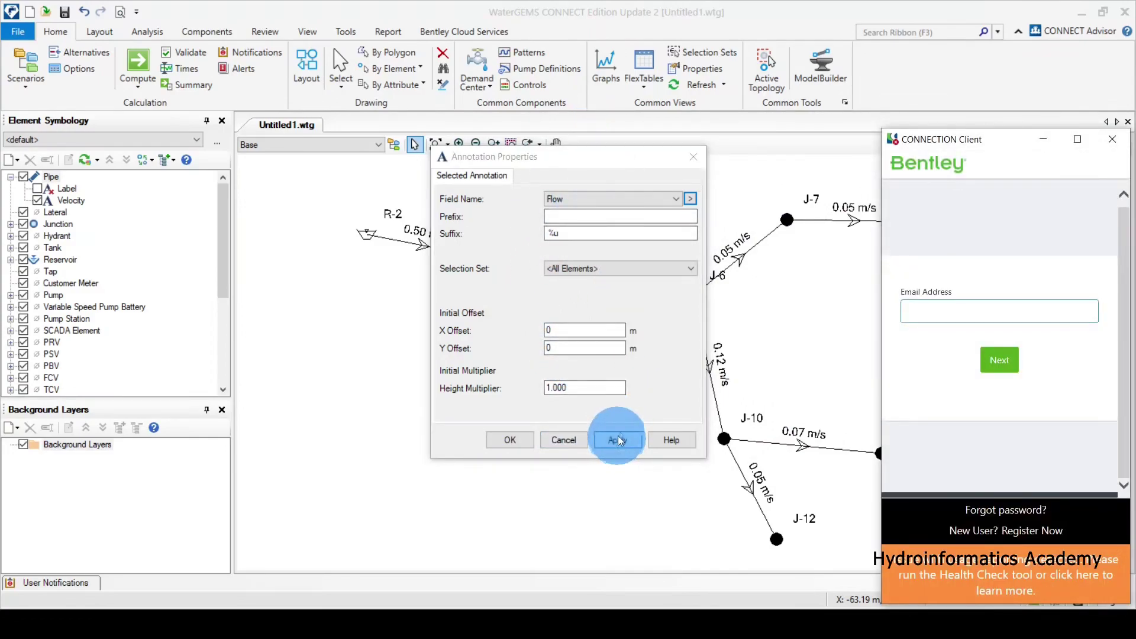
click(1113, 139)
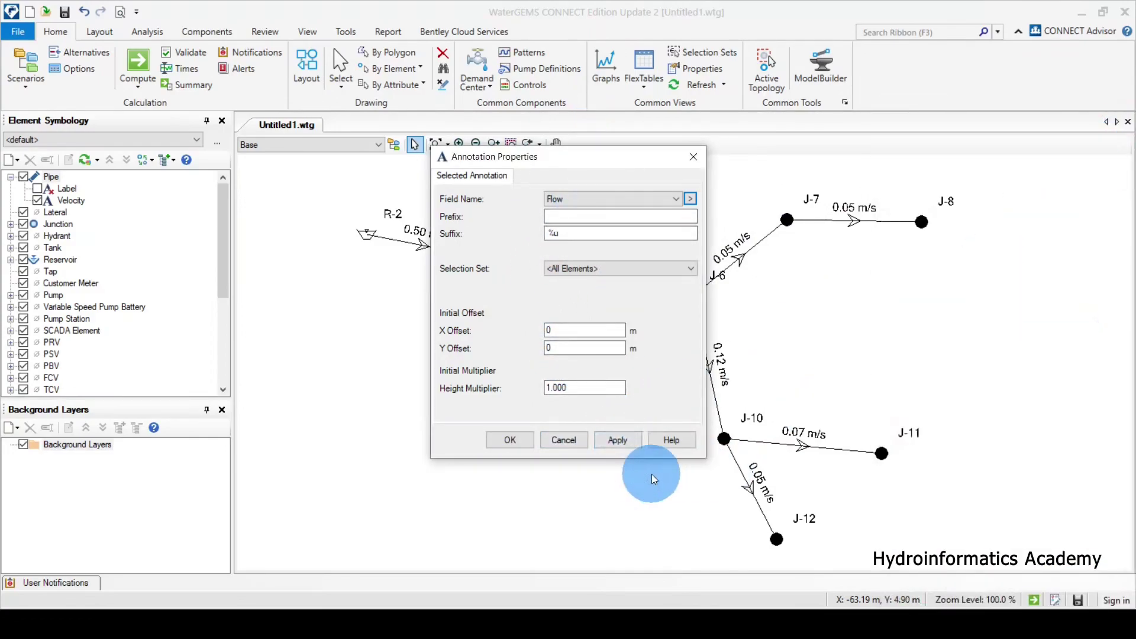
click(625, 440)
mouse_move(616, 156)
mouse_down()
mouse_move(348, 238)
mouse_move(256, 242)
mouse_up()
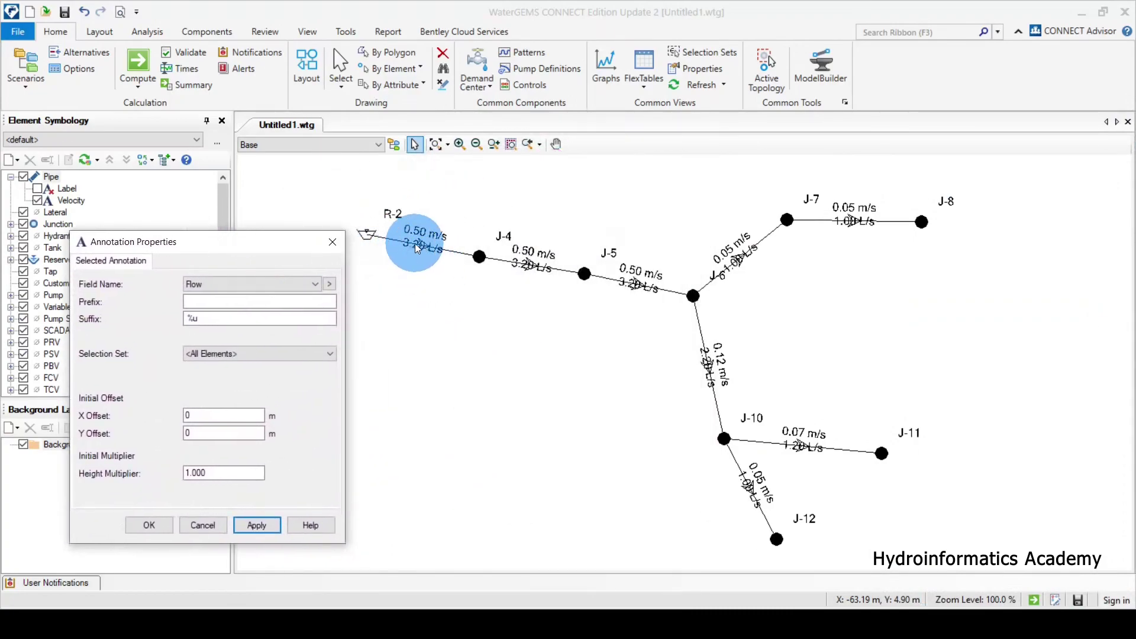
drag(289, 240, 257, 176)
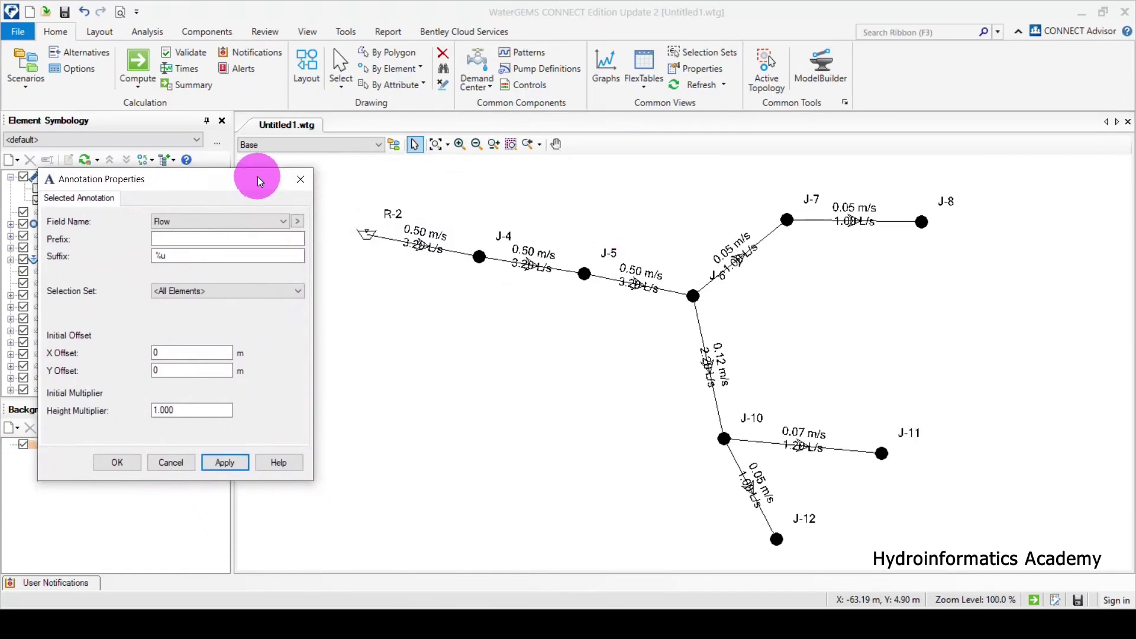
Set the Flow annotation's Y offset to -2 m so the labels sit below the pipes, and accept the annotation settings
click(173, 368)
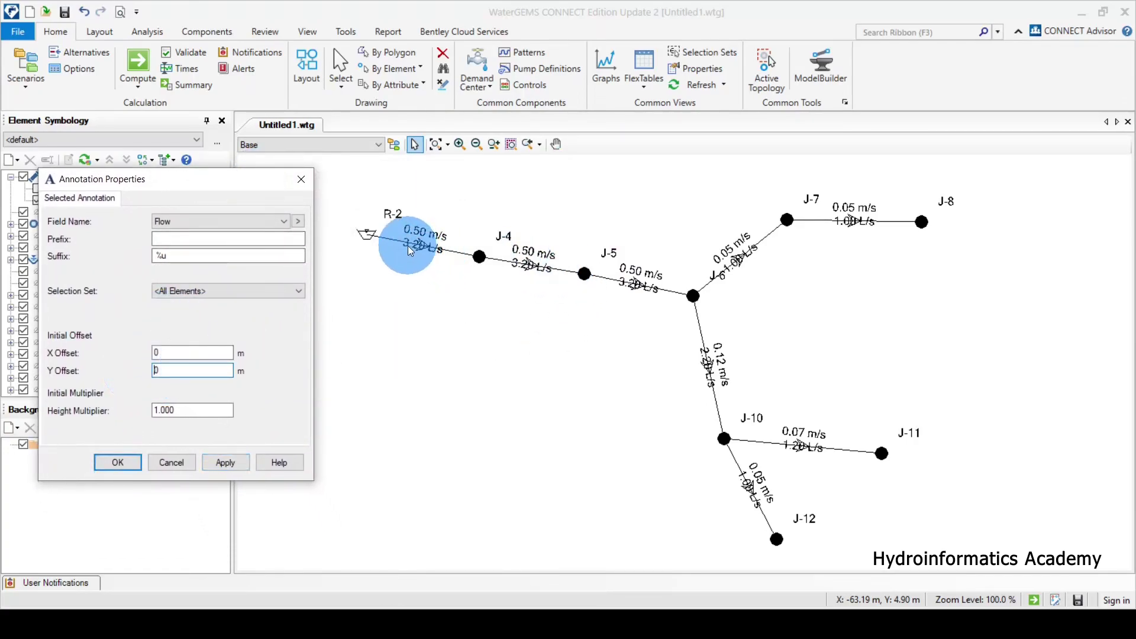
click(149, 370)
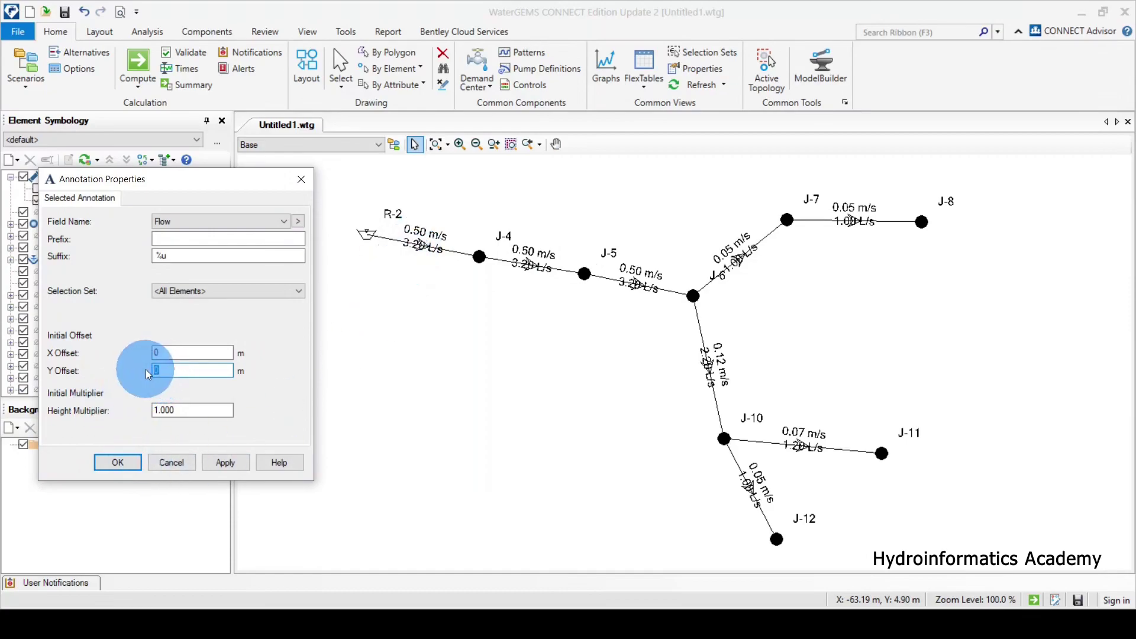
text(-2)
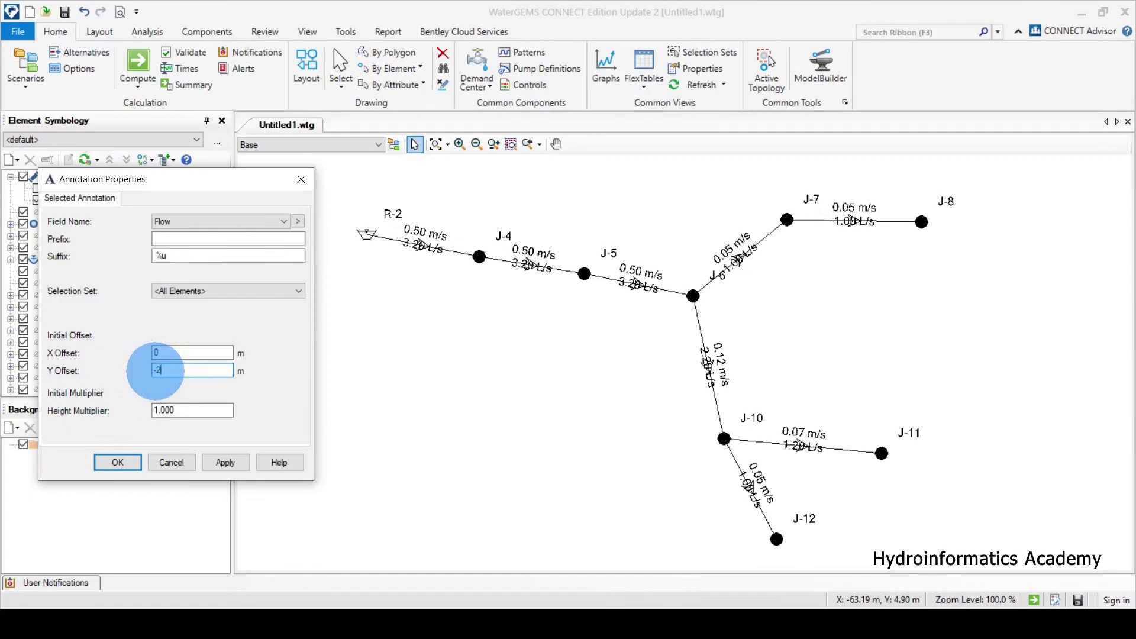
click(229, 463)
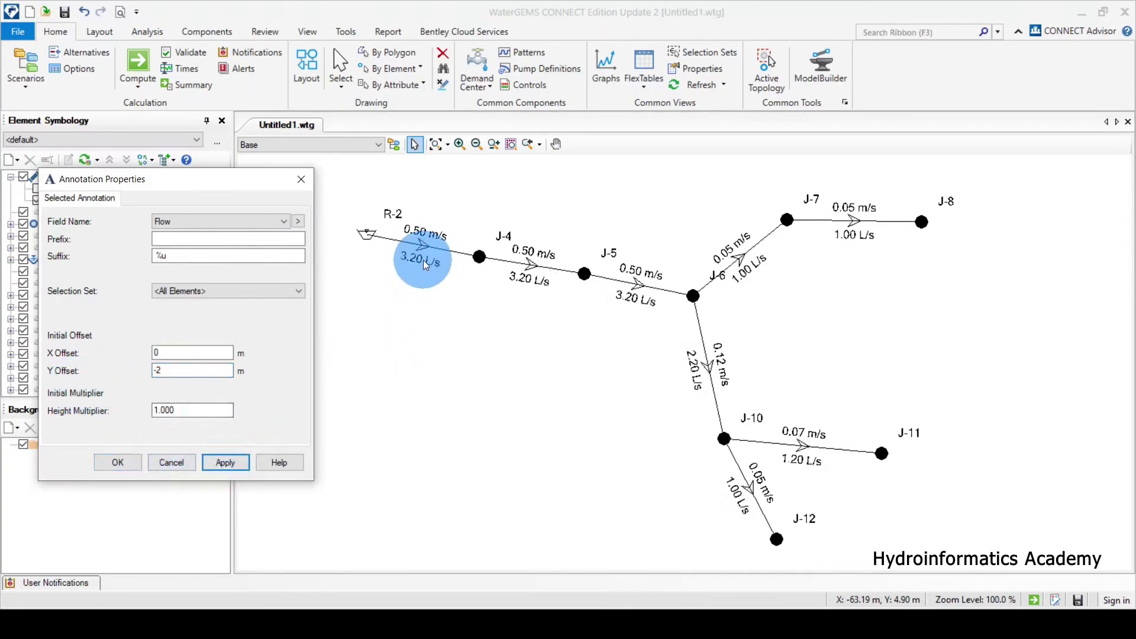
click(118, 463)
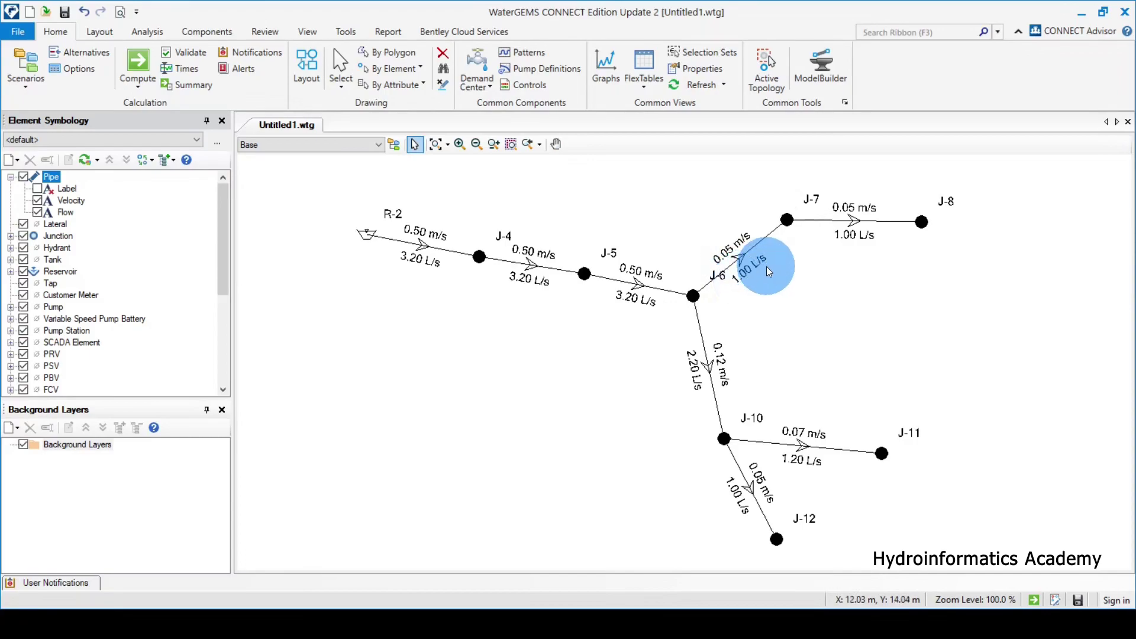
Try a diameter of 90 mm for pipe P-7, between J-6 and J-7, and recompute the network
double_click(751, 250)
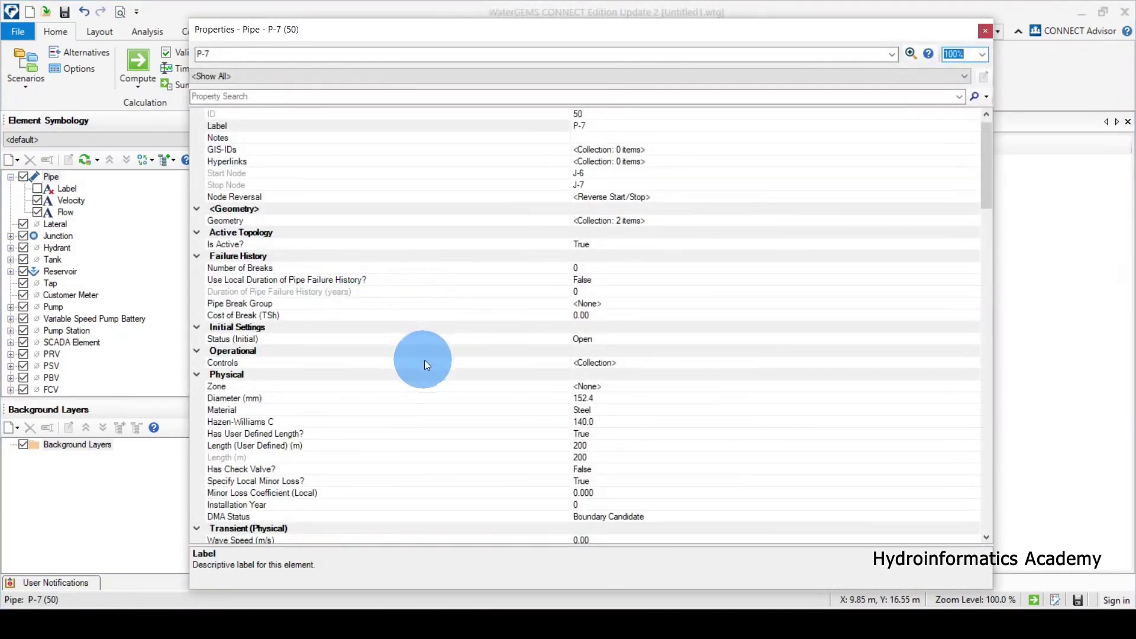
drag(645, 32, 634, 22)
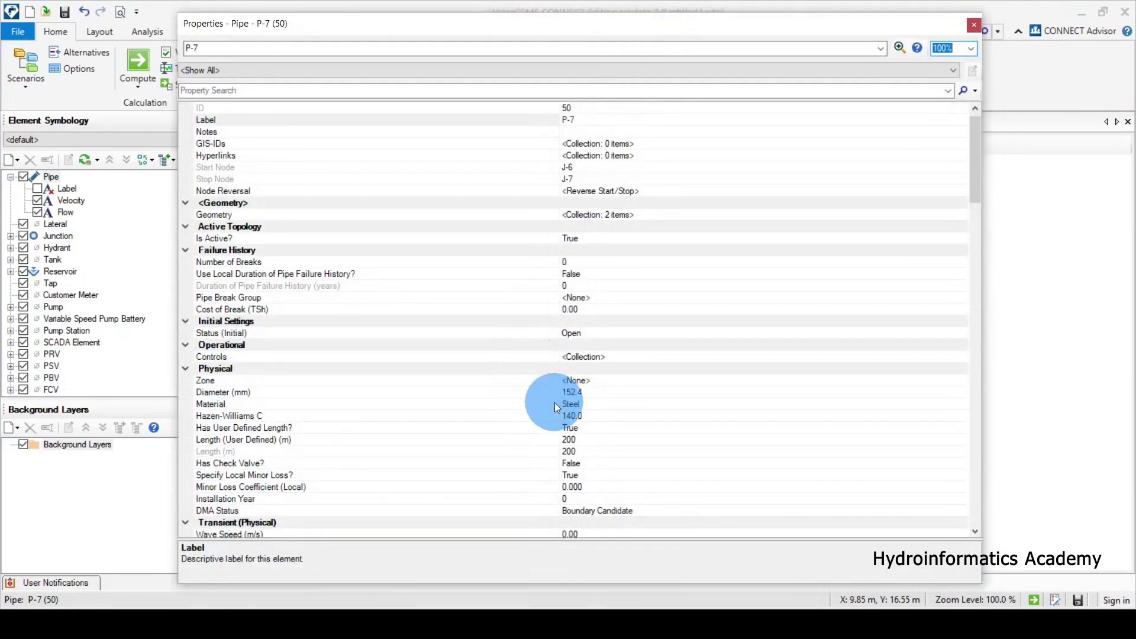
scroll(495, 418, down, 7)
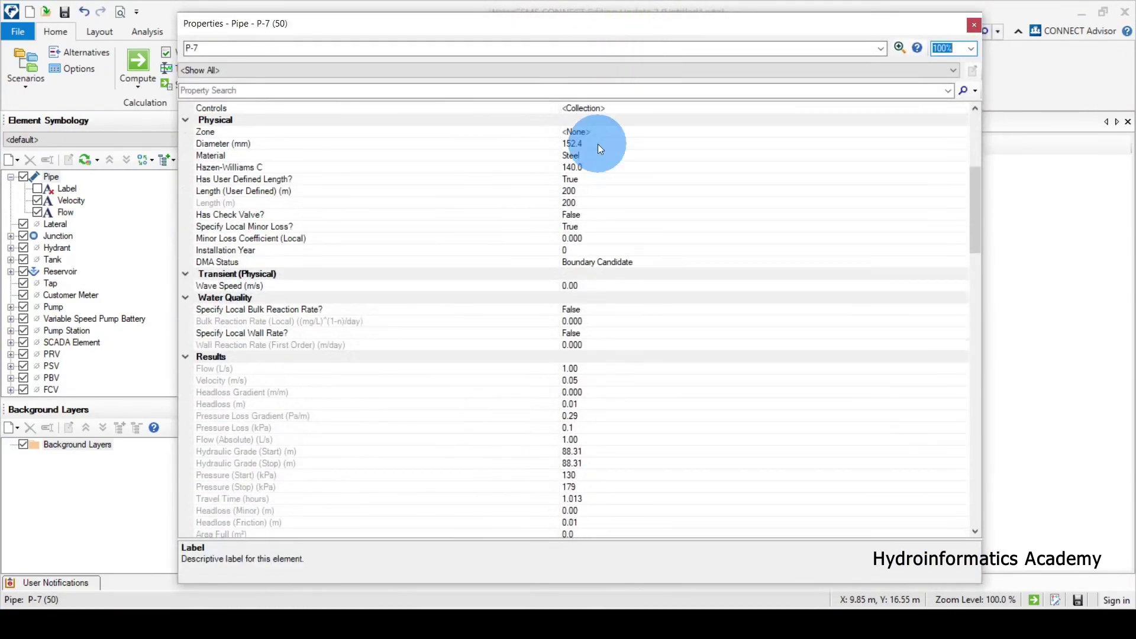
click(598, 143)
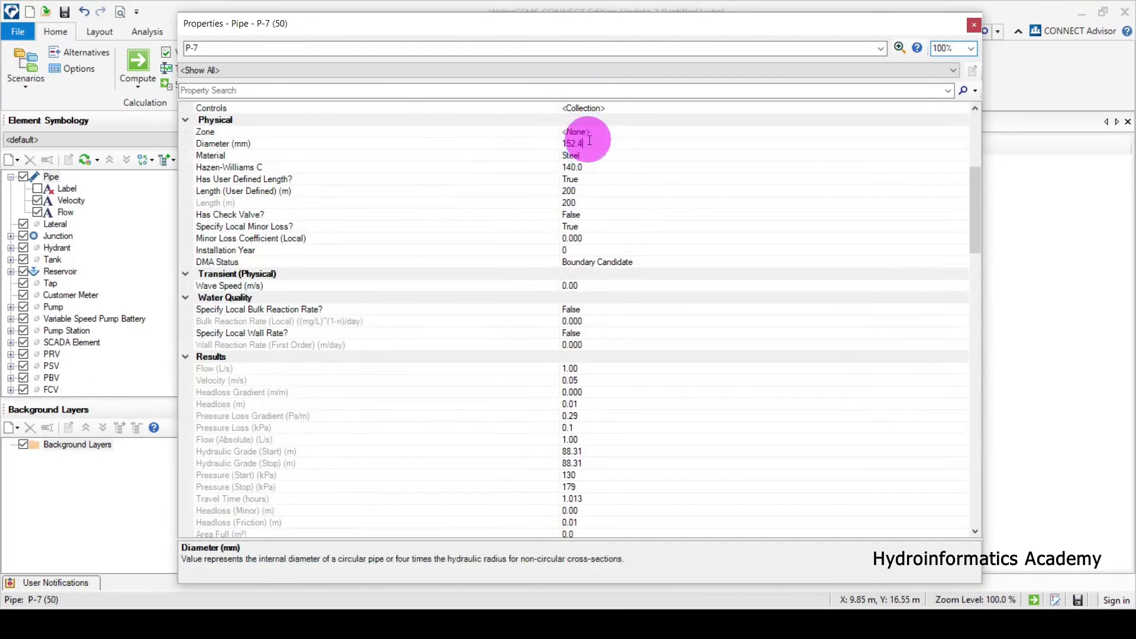
scroll(431, 285, down, 4)
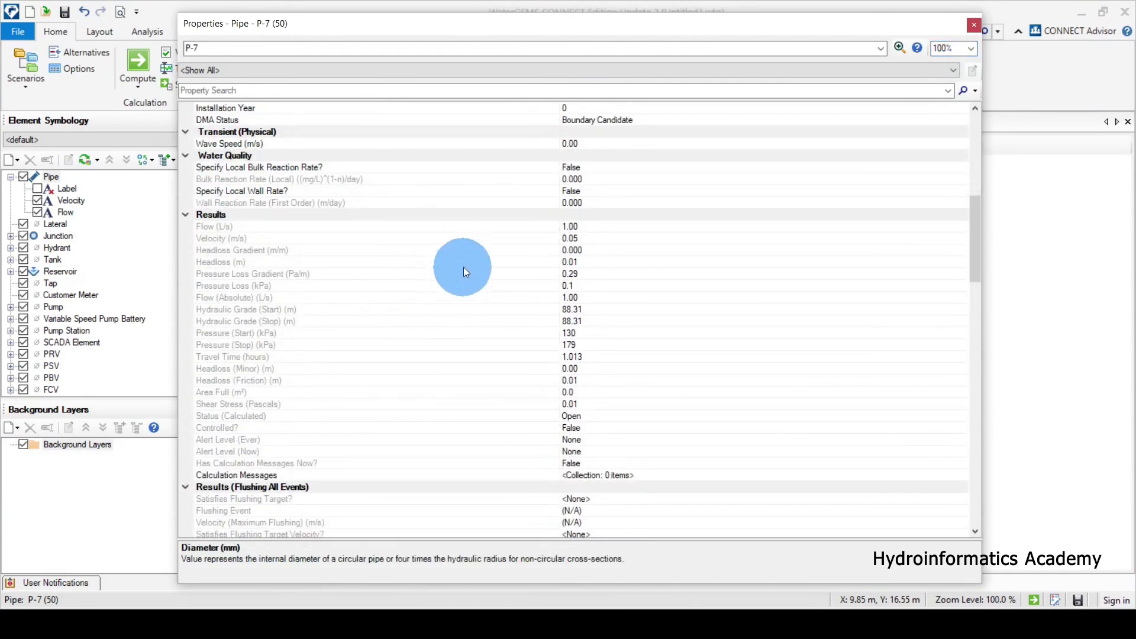
scroll(463, 269, up, 6)
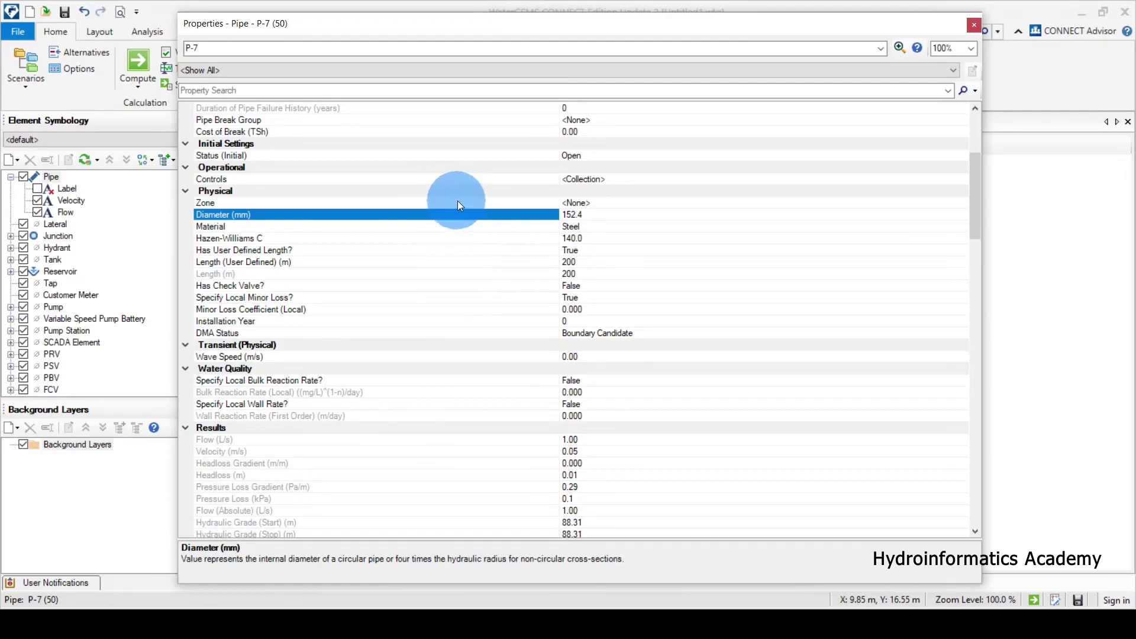
click(588, 214)
drag(587, 214, 507, 220)
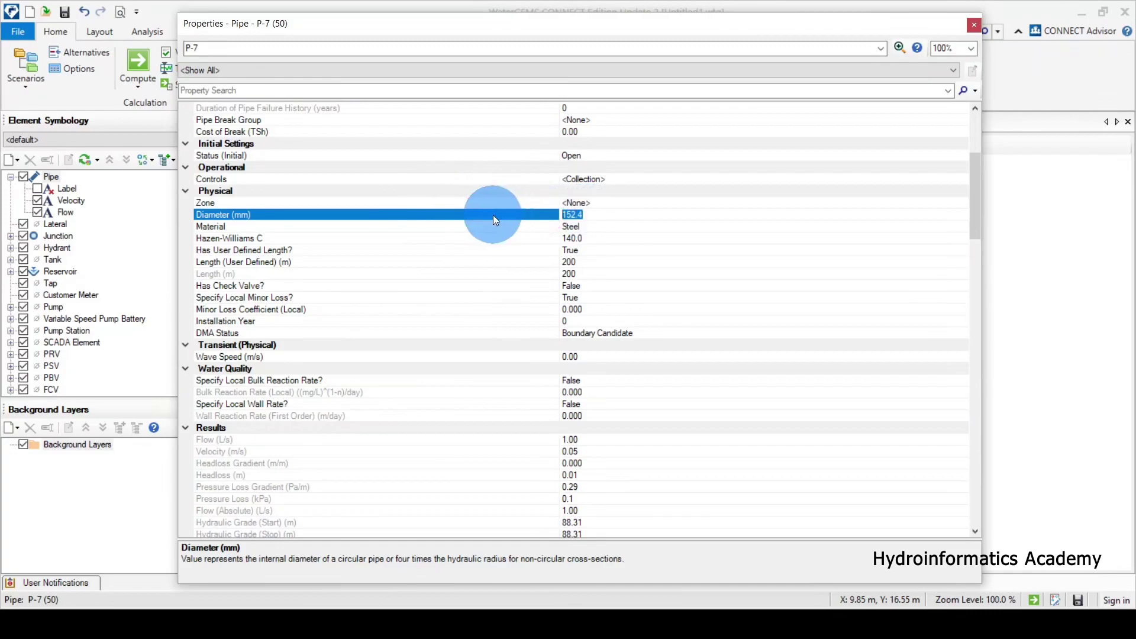
text(90)
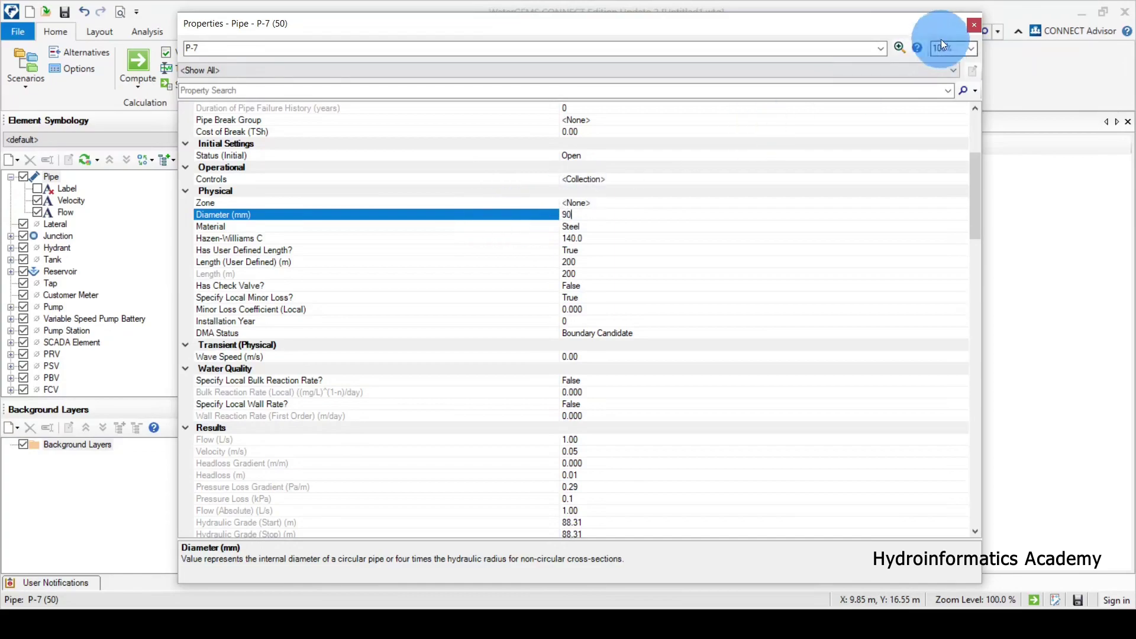
click(973, 25)
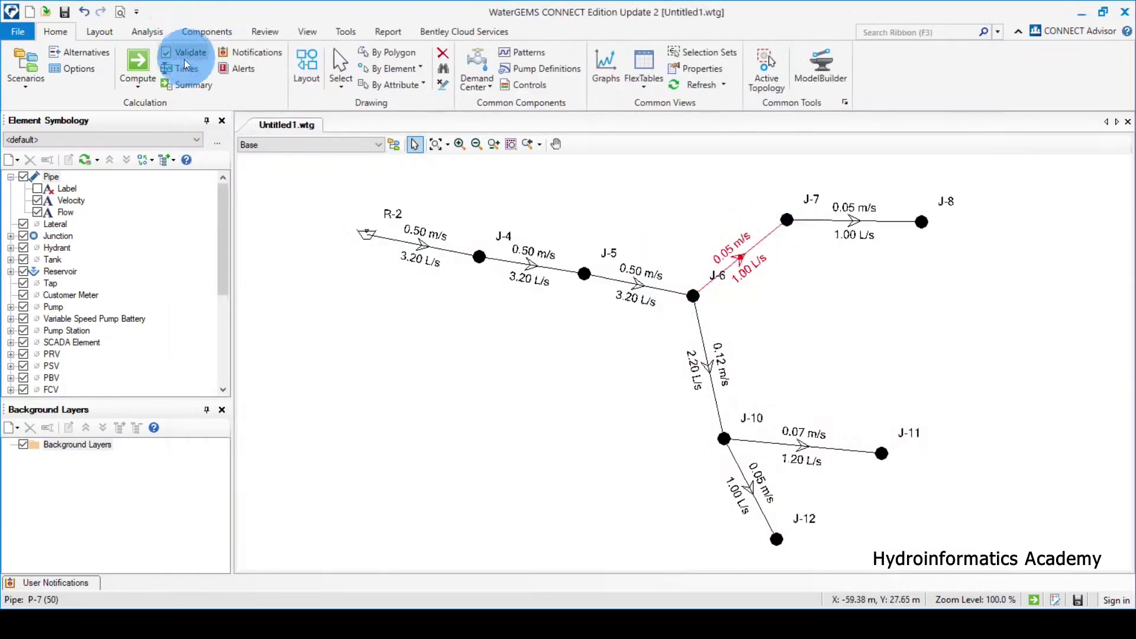
click(132, 62)
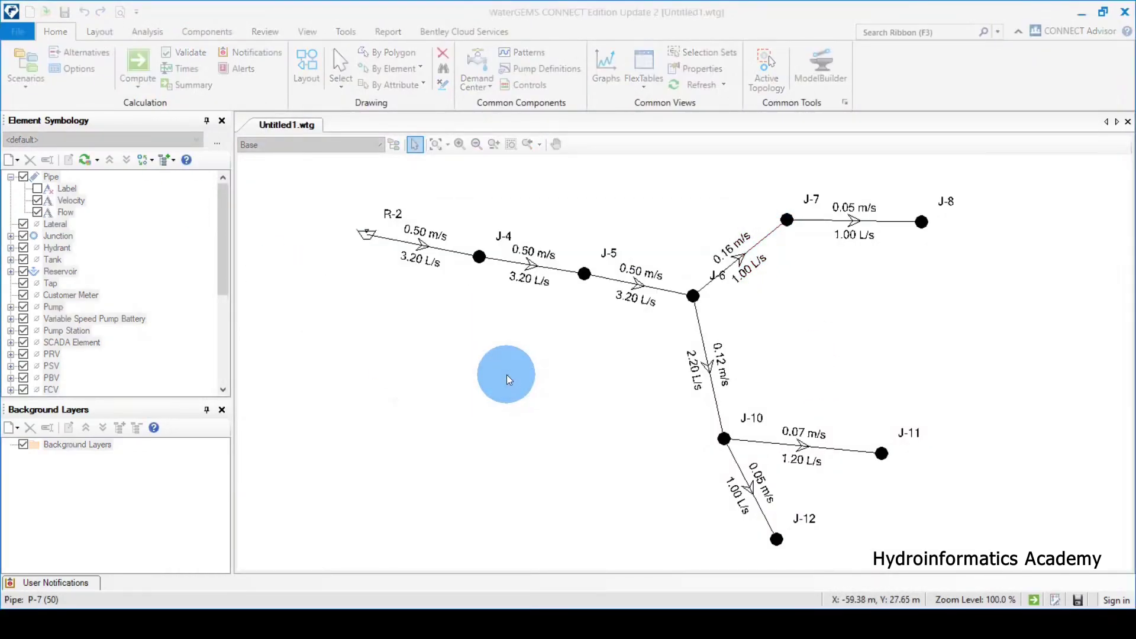
click(588, 10)
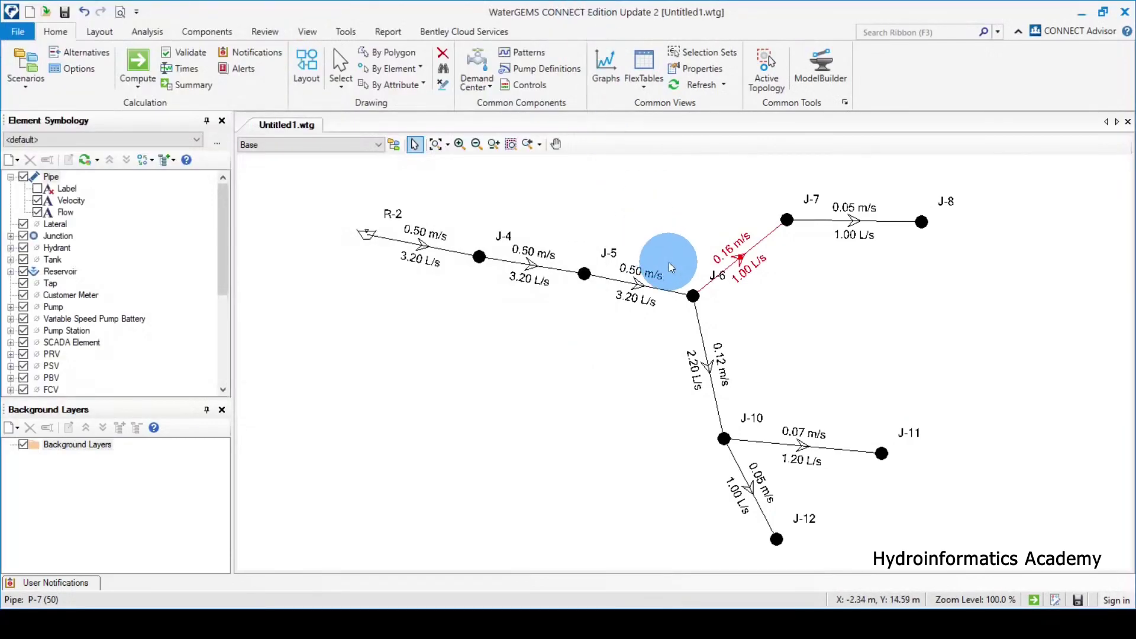
Review pipe P-7's properties, try a diameter of 75 mm for it, and recompute the network
double_click(735, 261)
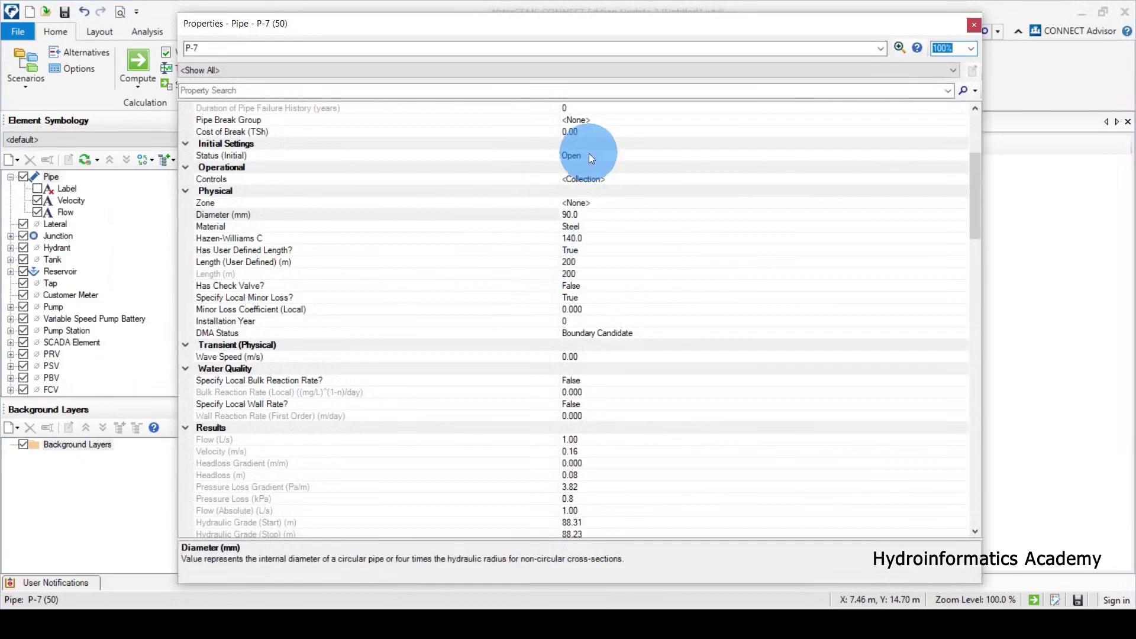
mouse_move(746, 18)
mouse_down()
mouse_move(609, 39)
mouse_move(424, 246)
mouse_move(414, 351)
mouse_up()
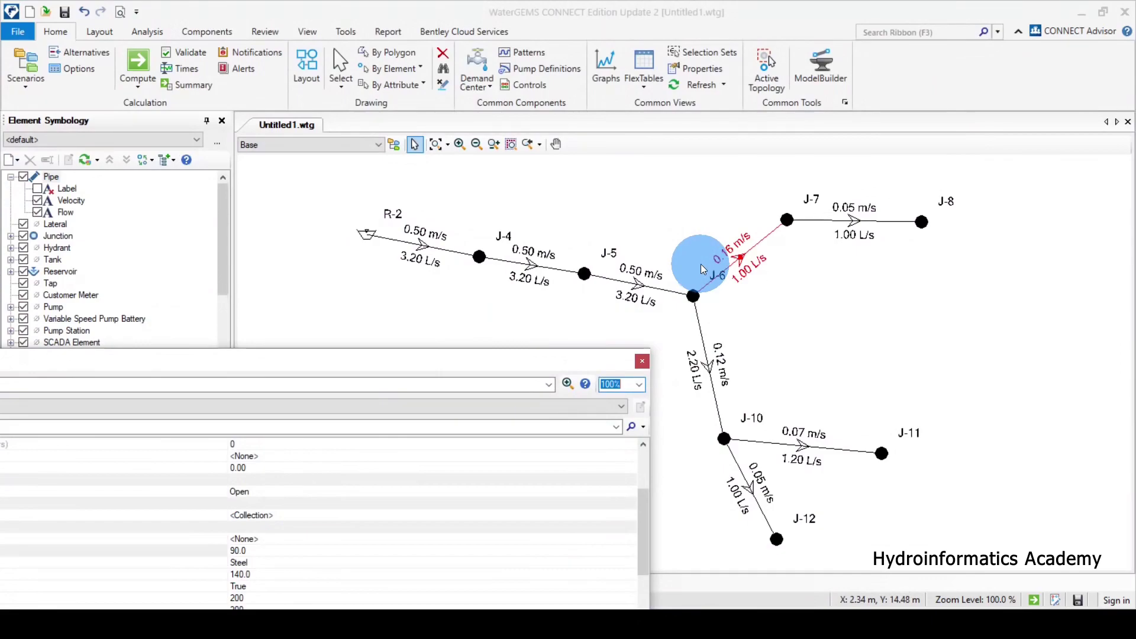
drag(447, 357, 690, 96)
scroll(405, 439, down, 4)
scroll(405, 439, up, 2)
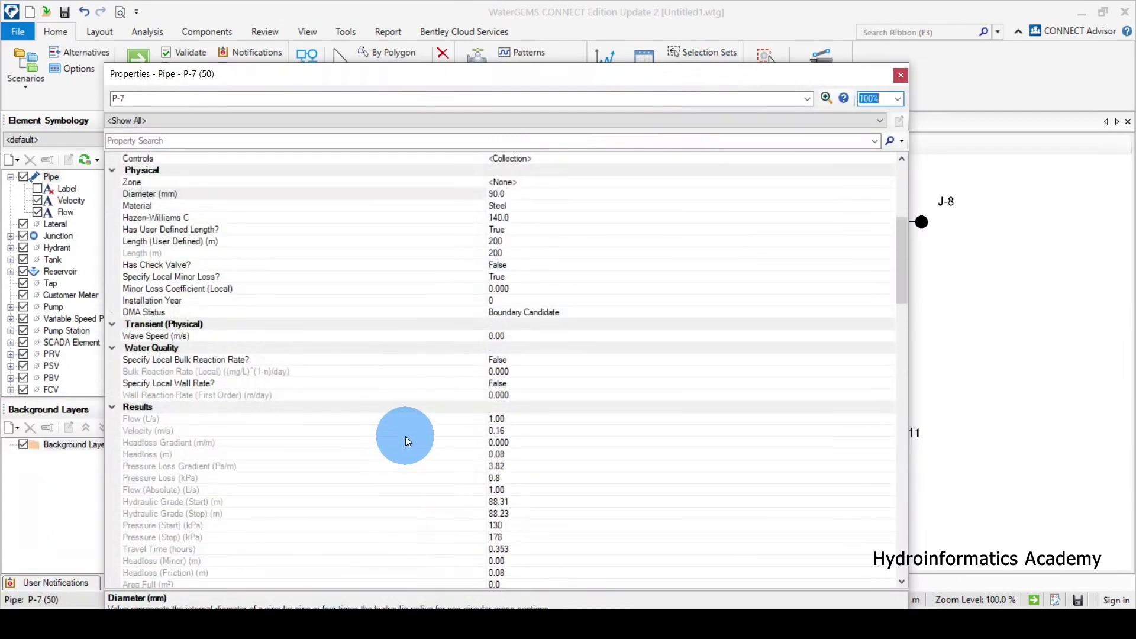
scroll(406, 435, down, 1)
scroll(406, 436, up, 6)
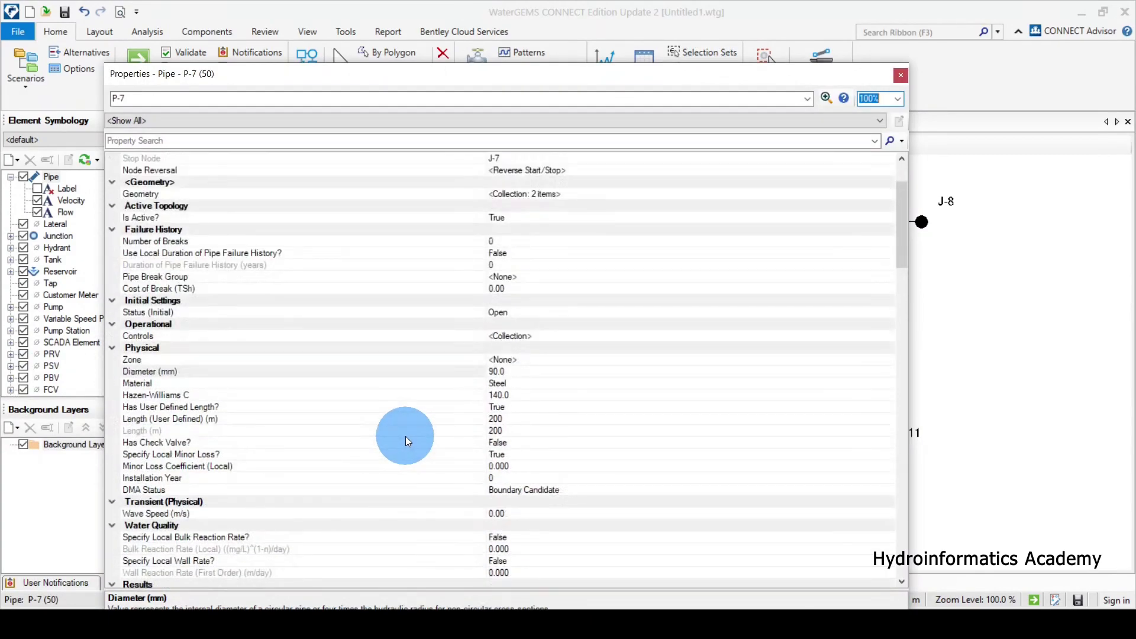
click(515, 372)
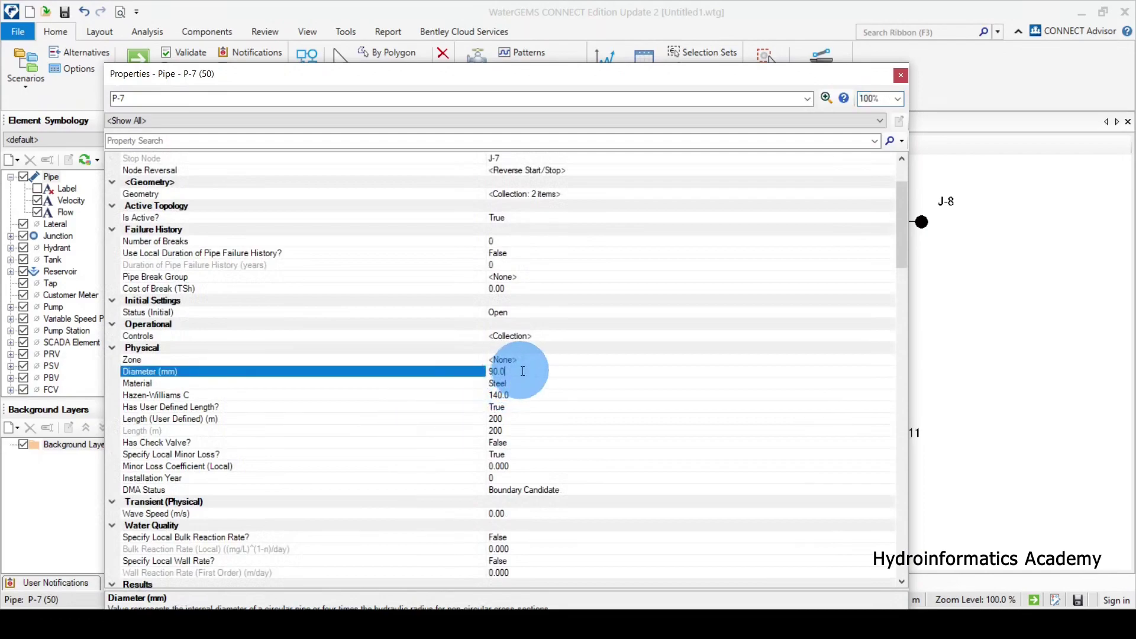
click(462, 373)
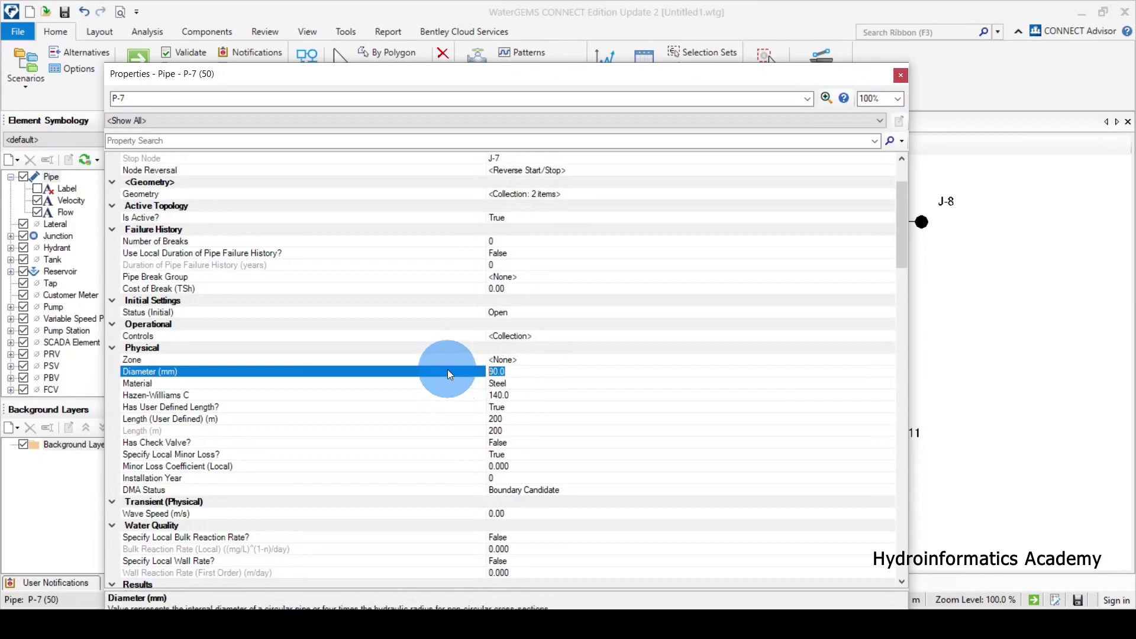
text(75)
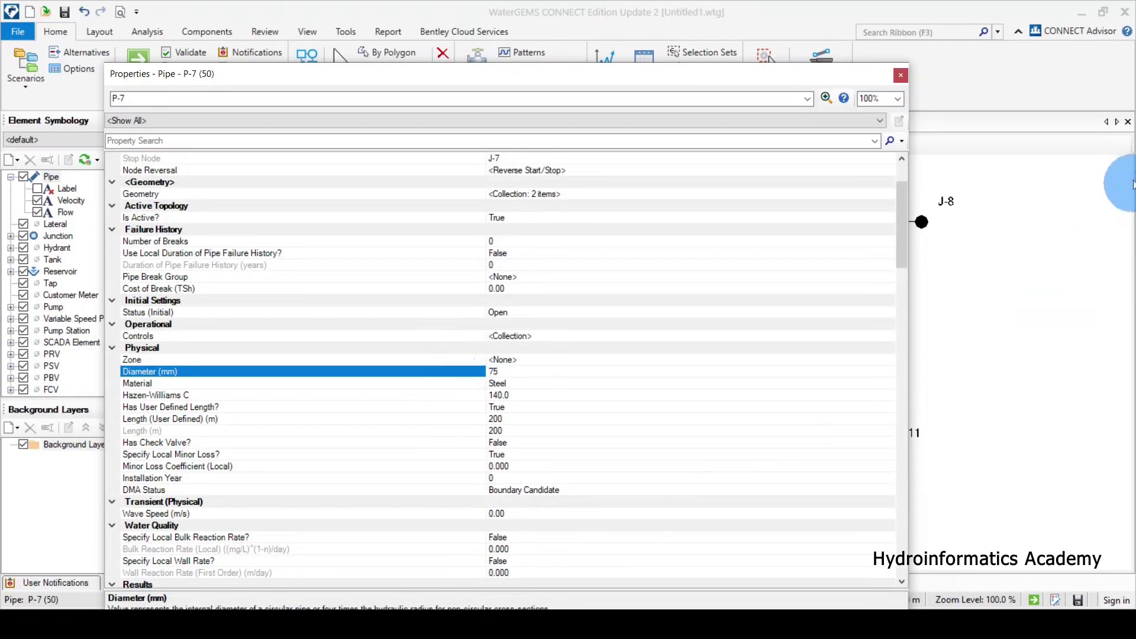
click(899, 77)
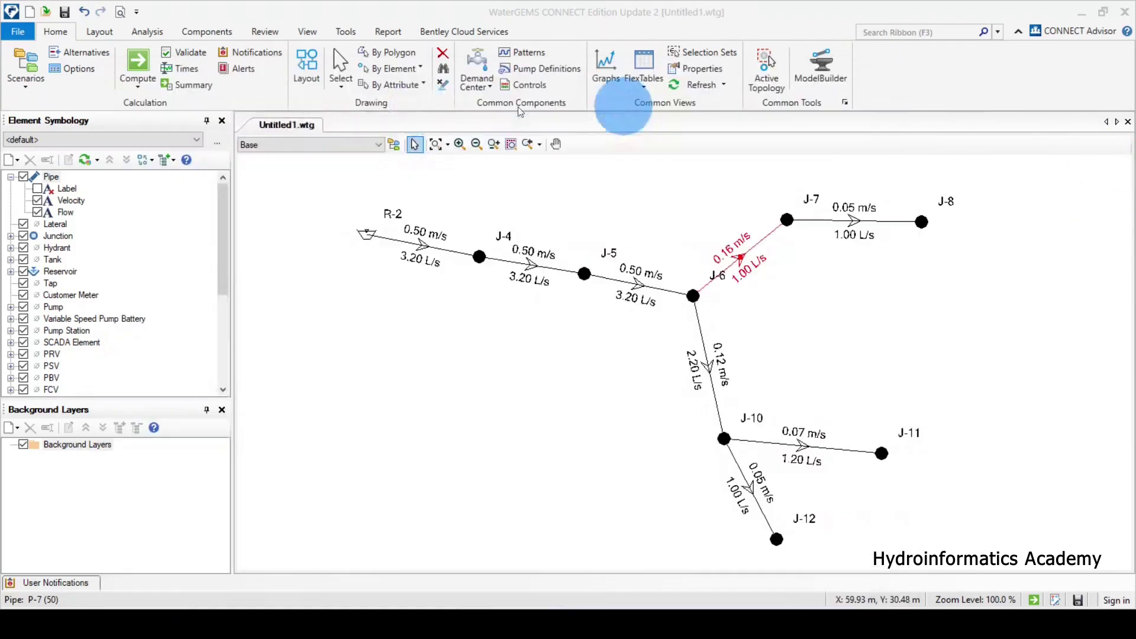
click(142, 59)
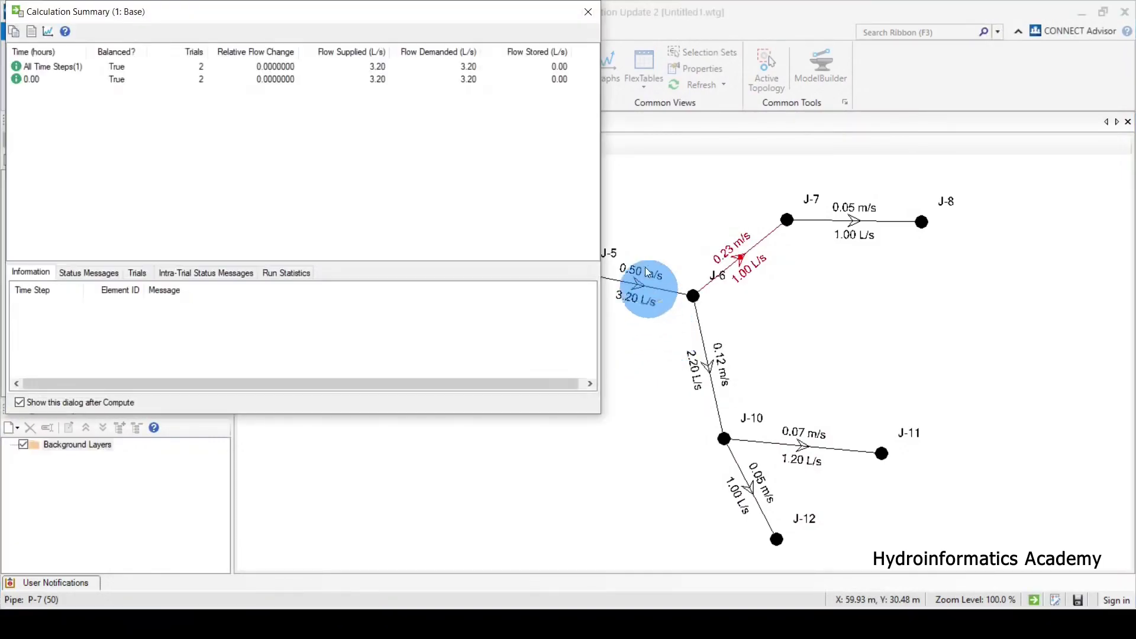
click(588, 11)
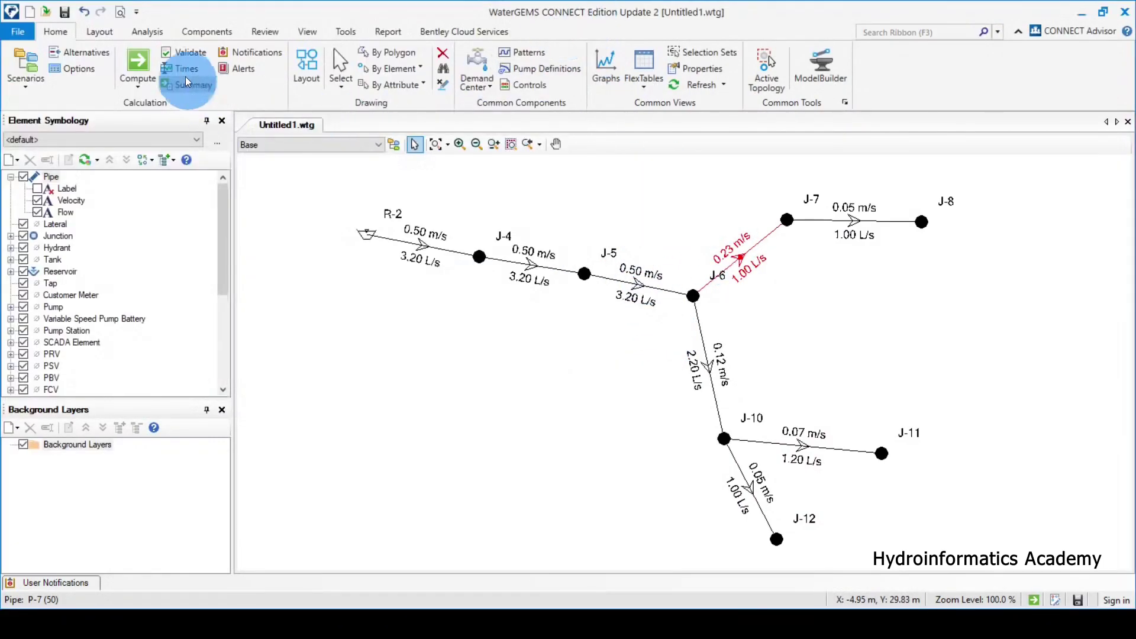
Try a diameter of 63 mm for pipe P-7, recompute the network and dismiss the calculation summary
double_click(740, 258)
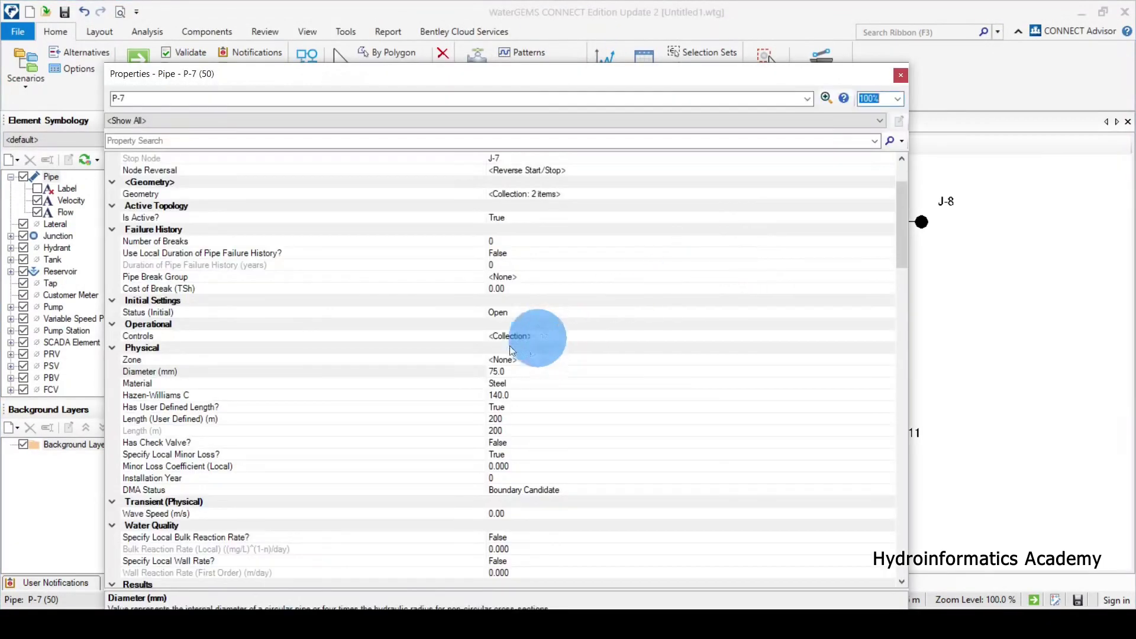
click(572, 369)
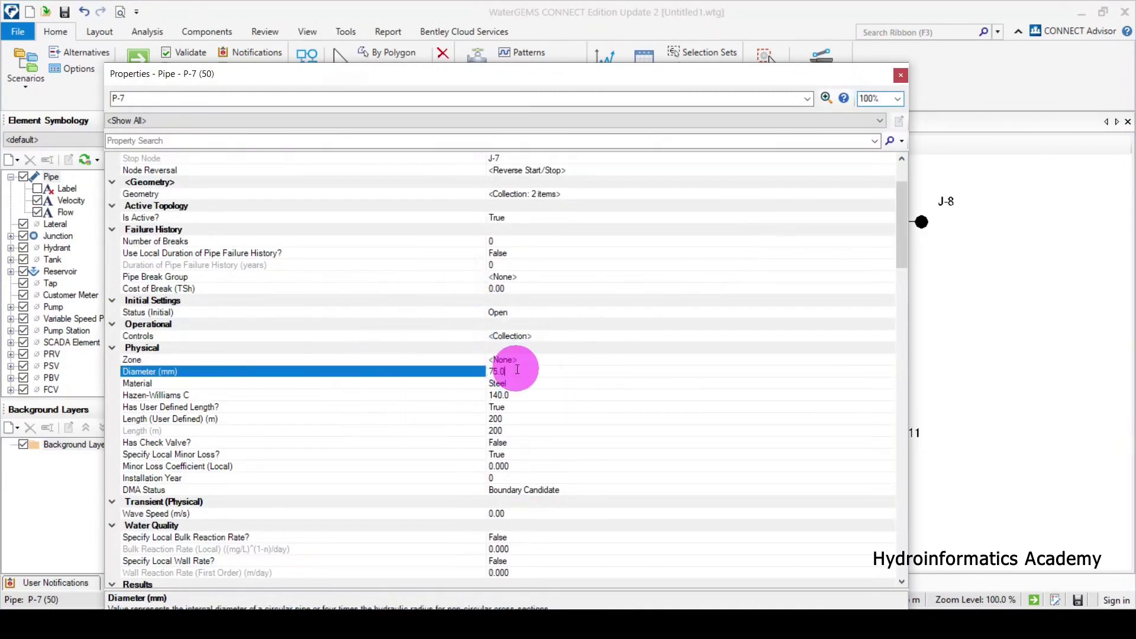
text(63)
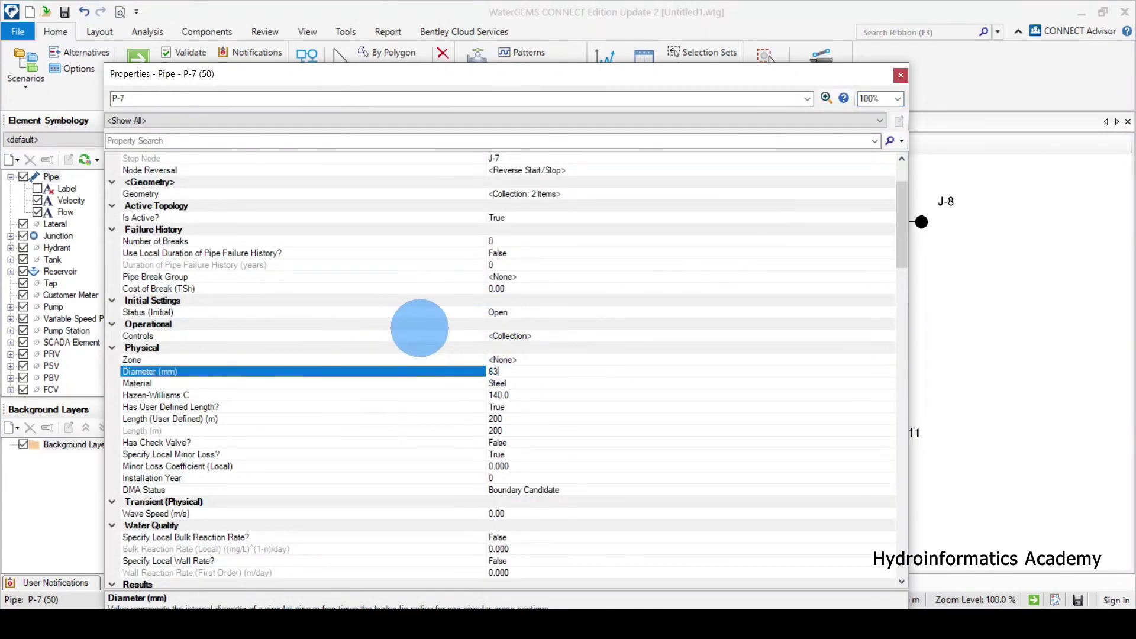
click(901, 75)
click(137, 59)
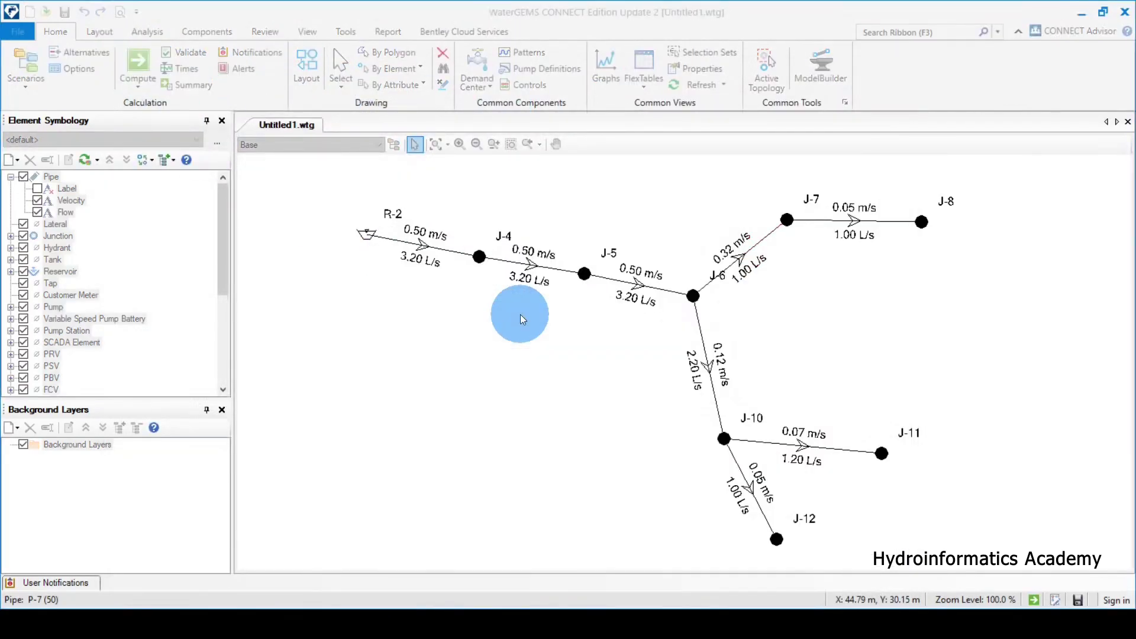
click(592, 13)
Set the diameter of pipe P-7 to 50 mm, recompute the network and dismiss the calculation summary
double_click(748, 252)
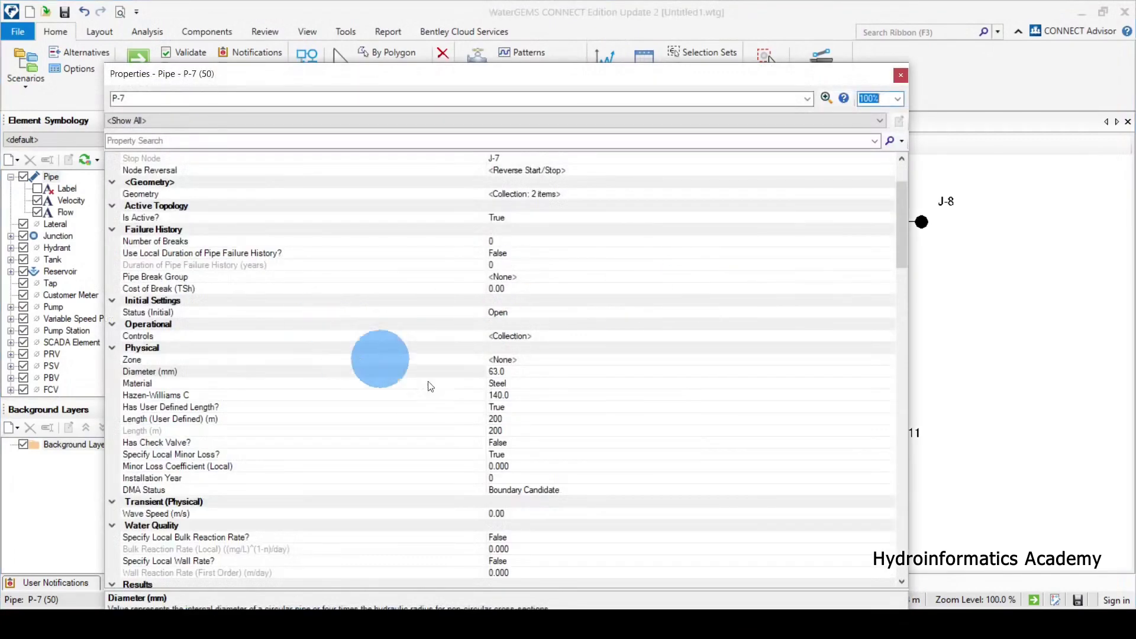
click(500, 372)
text(50)
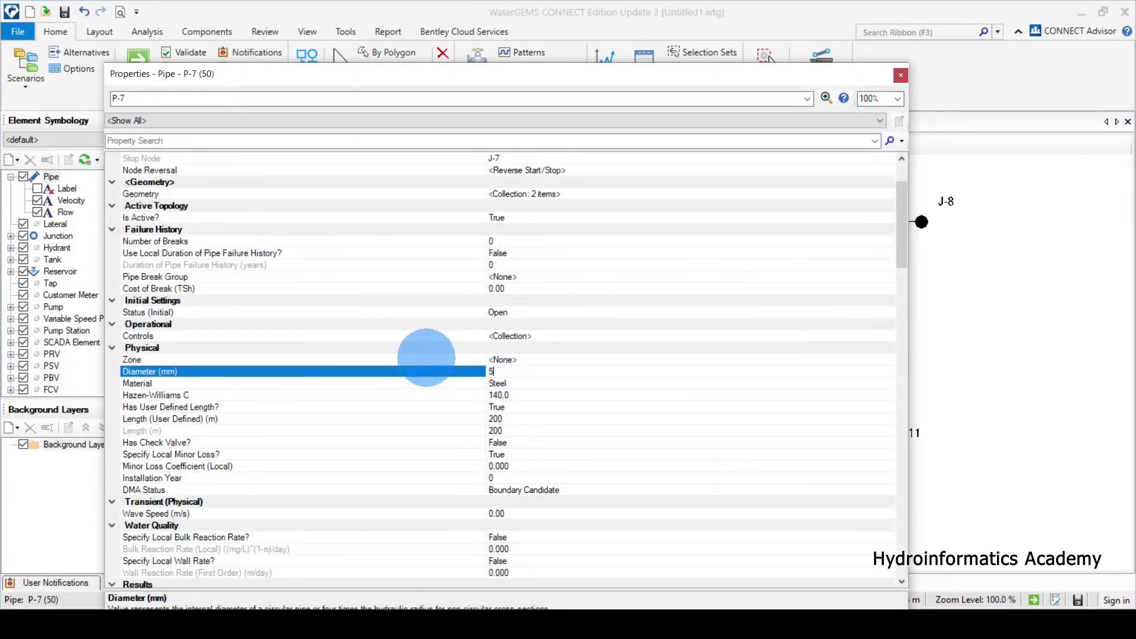
click(902, 76)
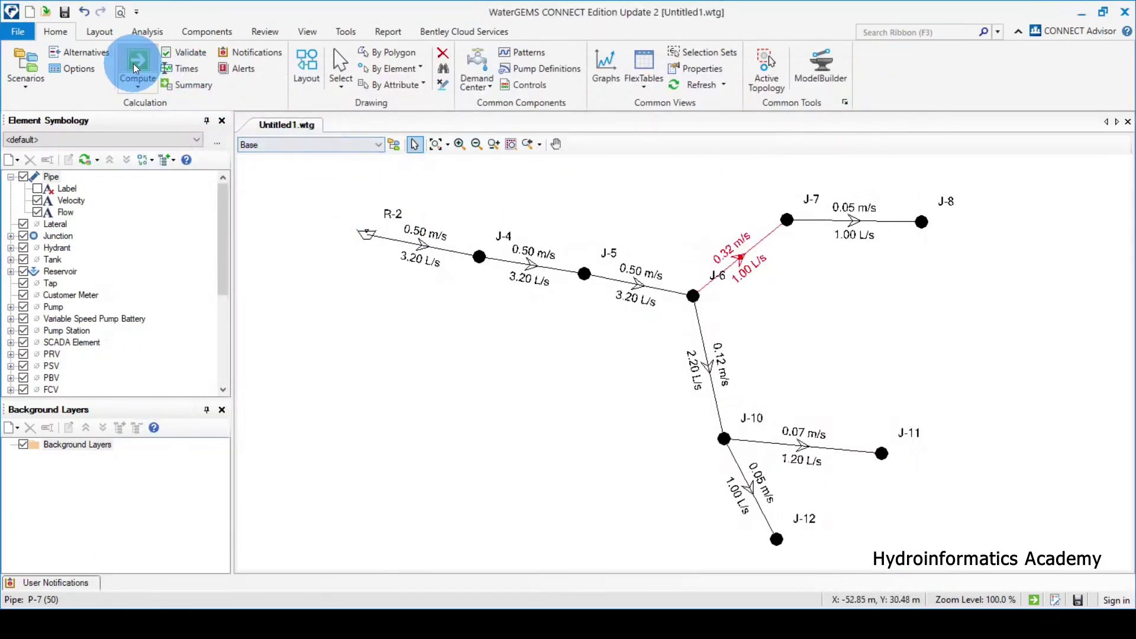
click(134, 64)
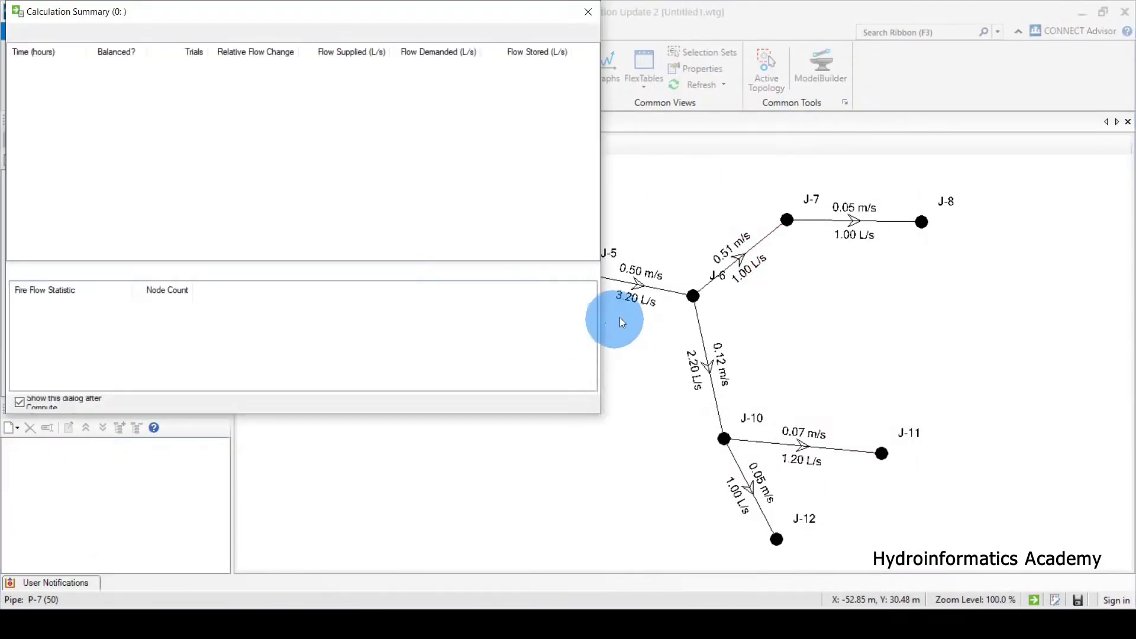
click(587, 13)
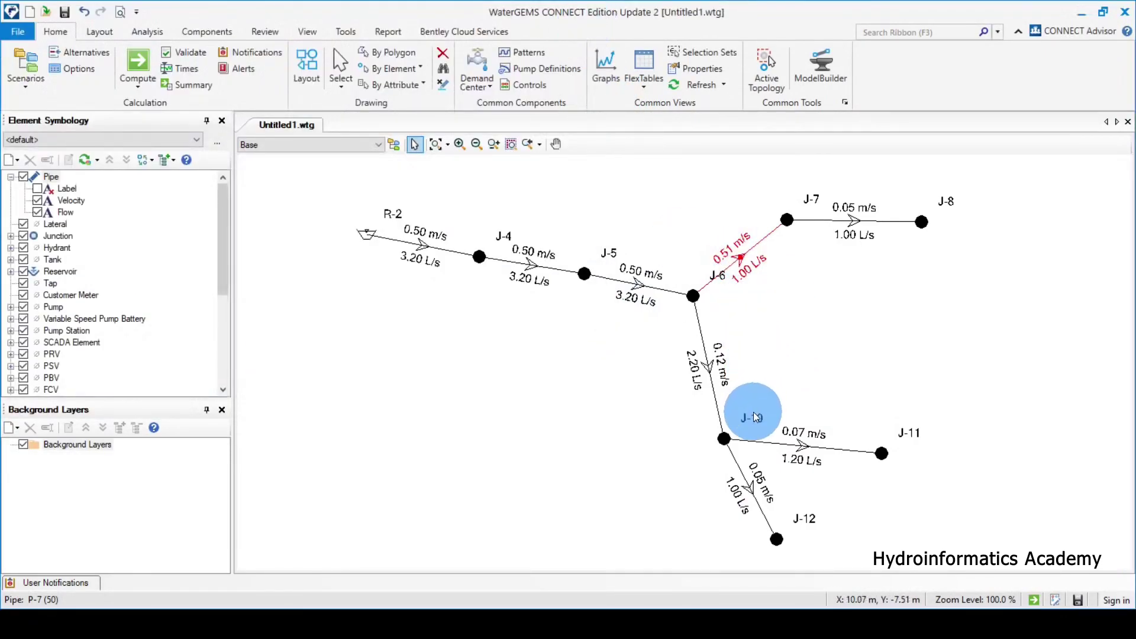
Set the diameter of pipe P-8, between J-7 and J-8, to 50 mm, recompute the network and dismiss the calculation summary
double_click(858, 221)
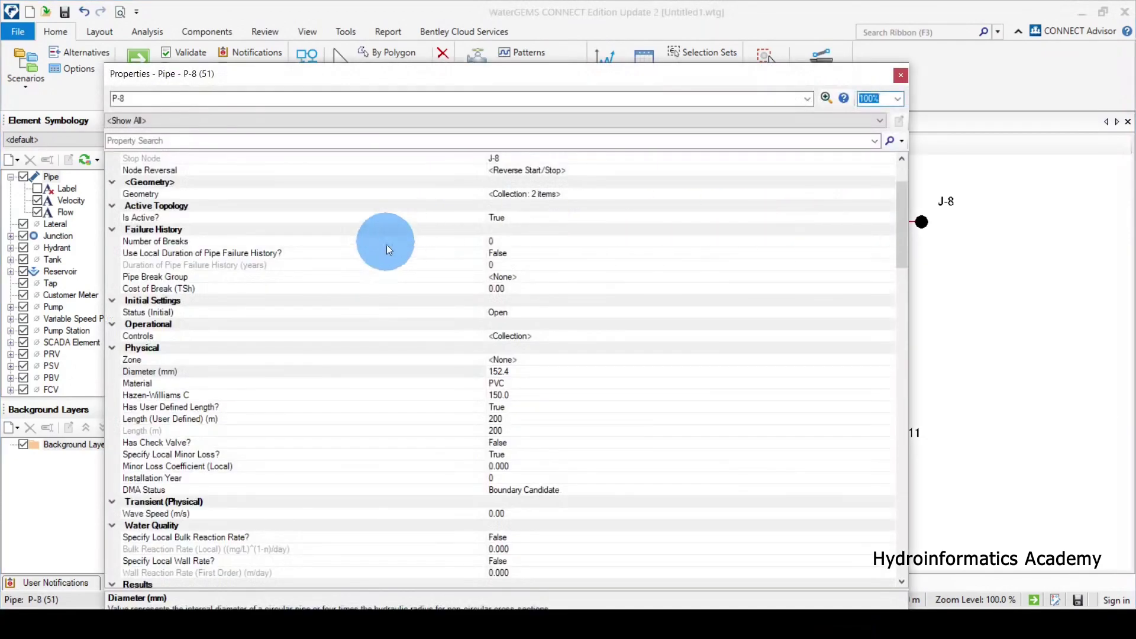
click(512, 371)
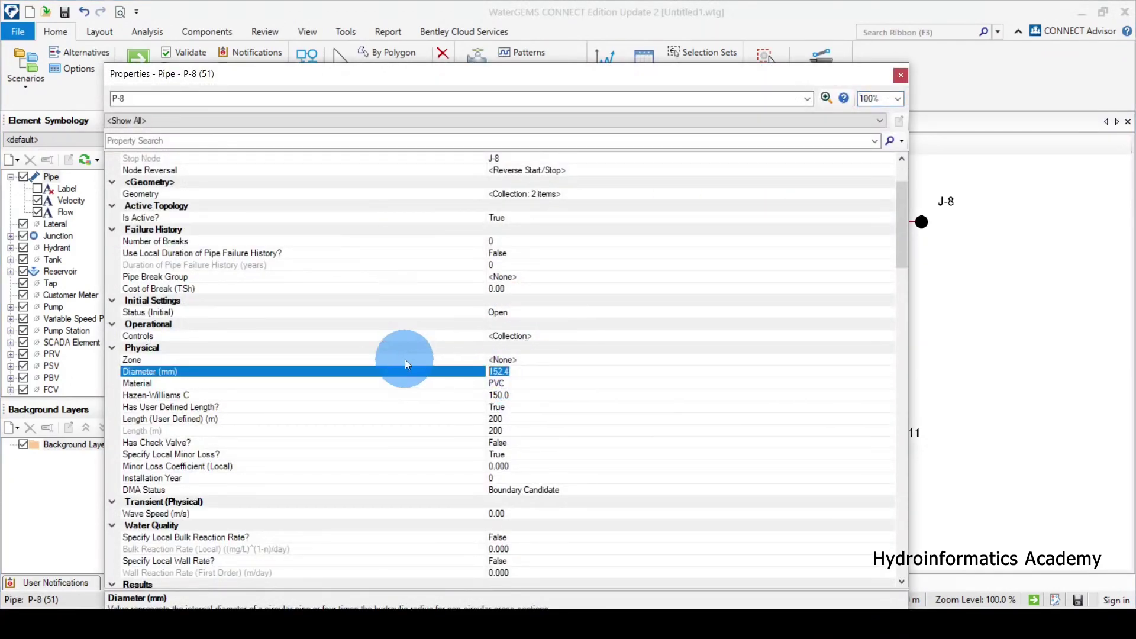
text(50)
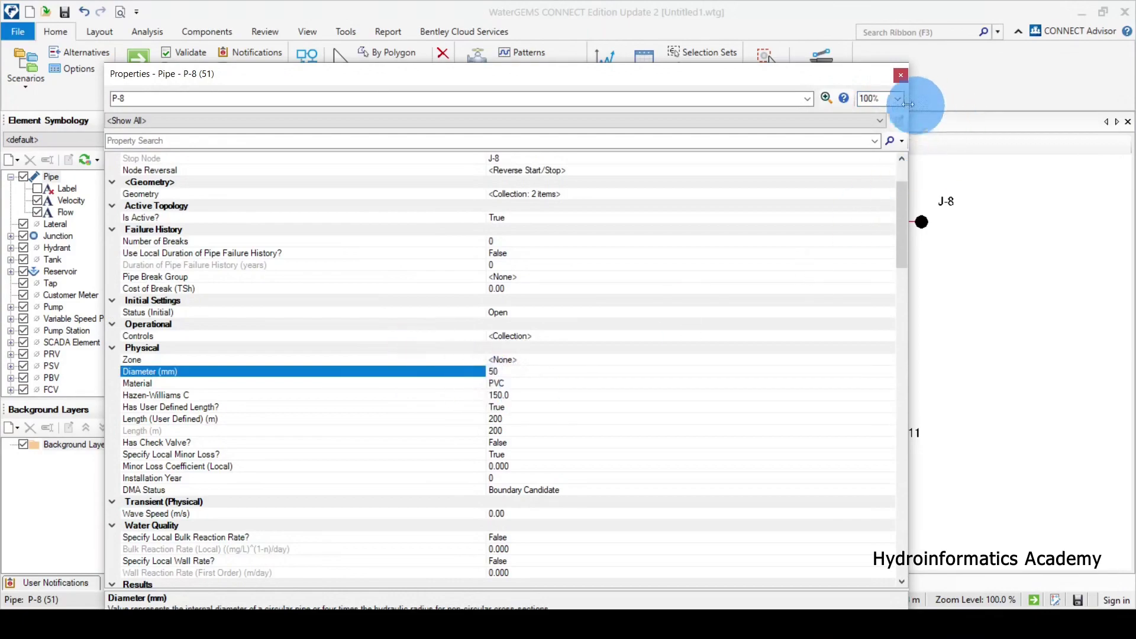
click(901, 74)
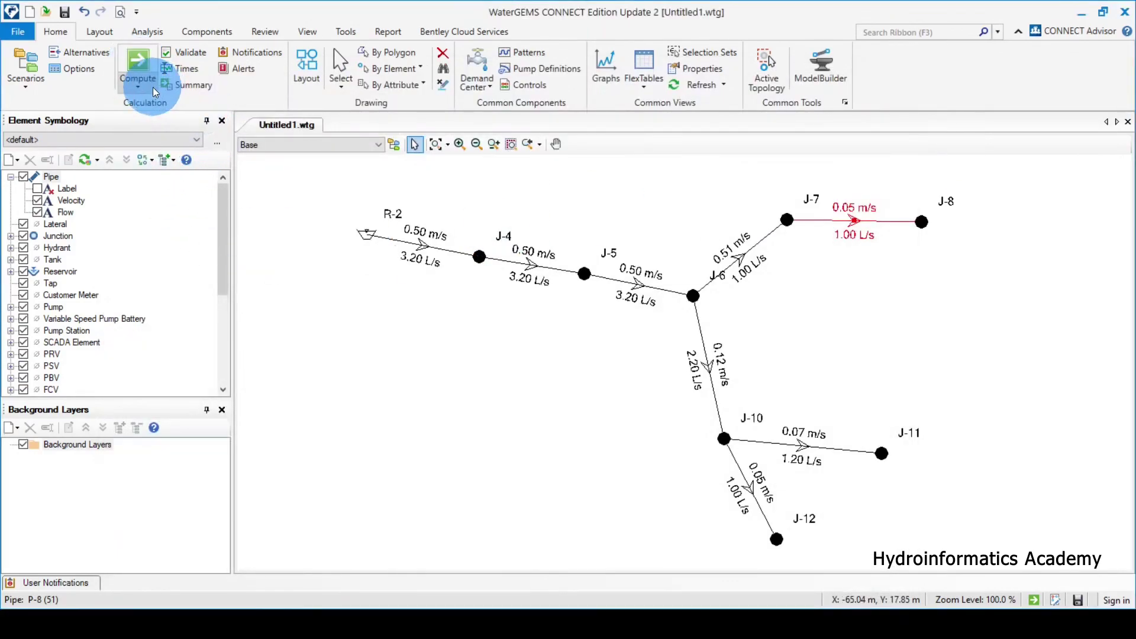
click(142, 64)
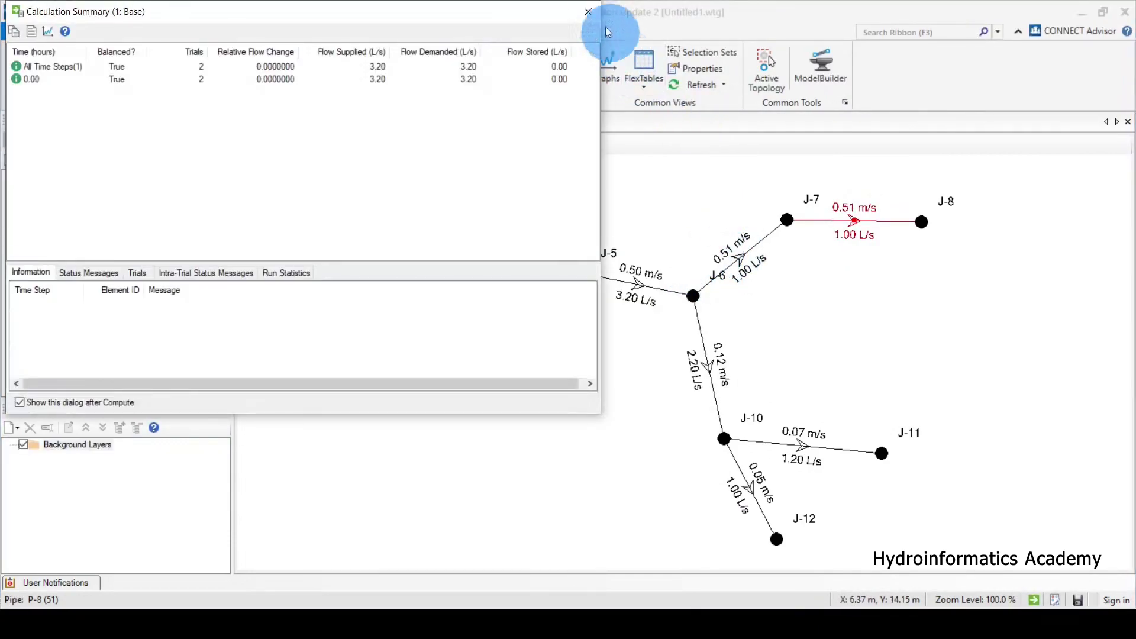
click(589, 11)
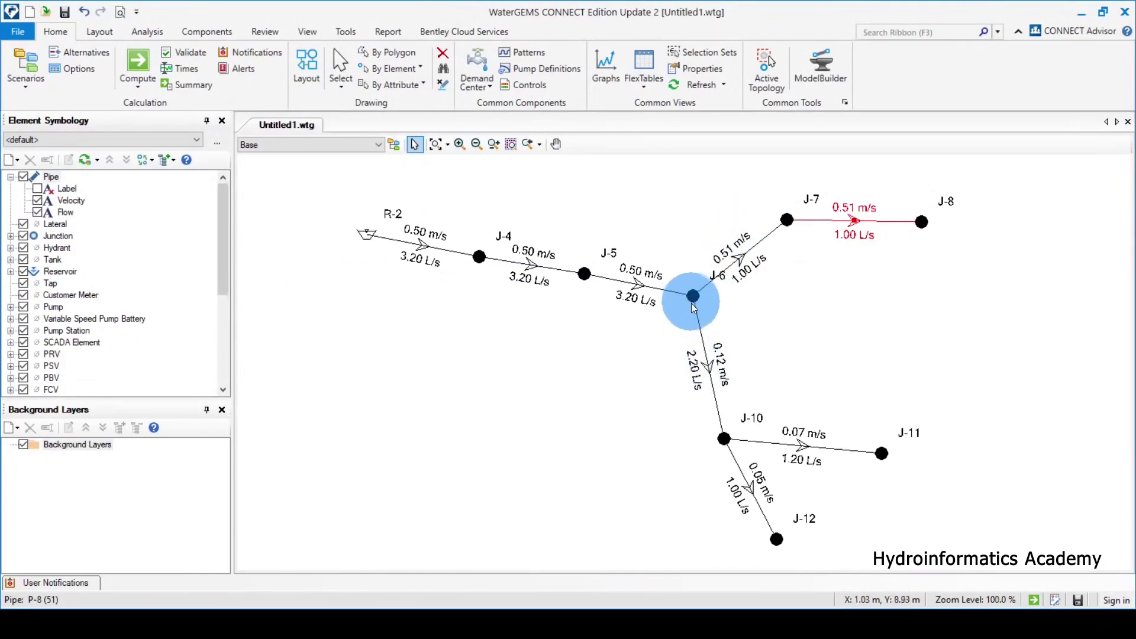
Set the diameter of pipe P-9, between J-6 and J-10, to 75 mm
double_click(702, 339)
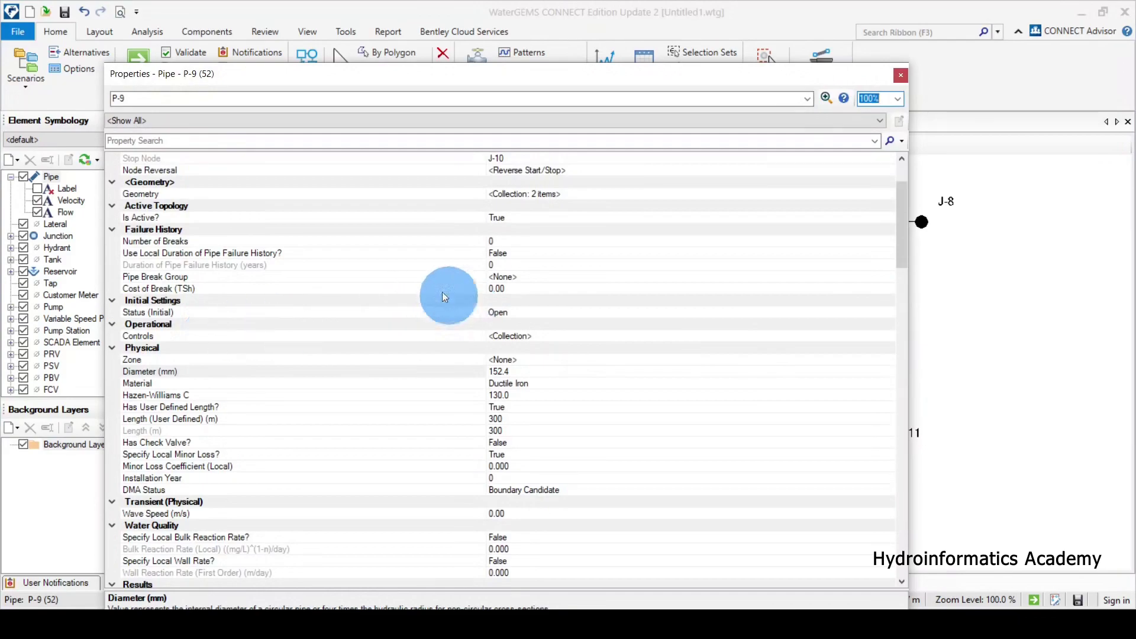
click(524, 373)
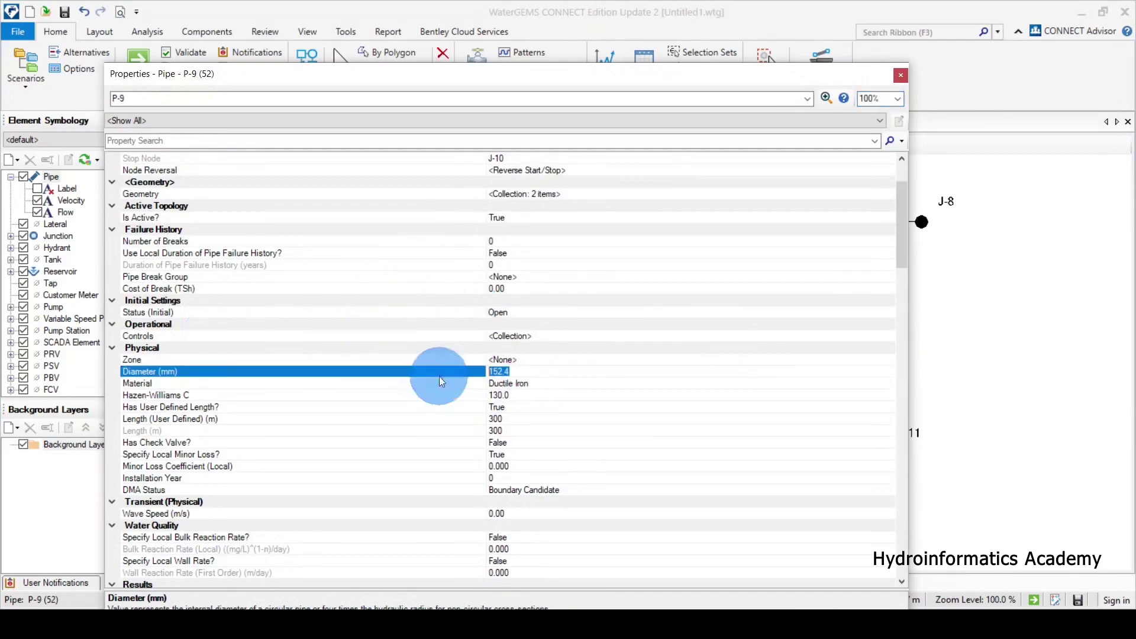
text(75)
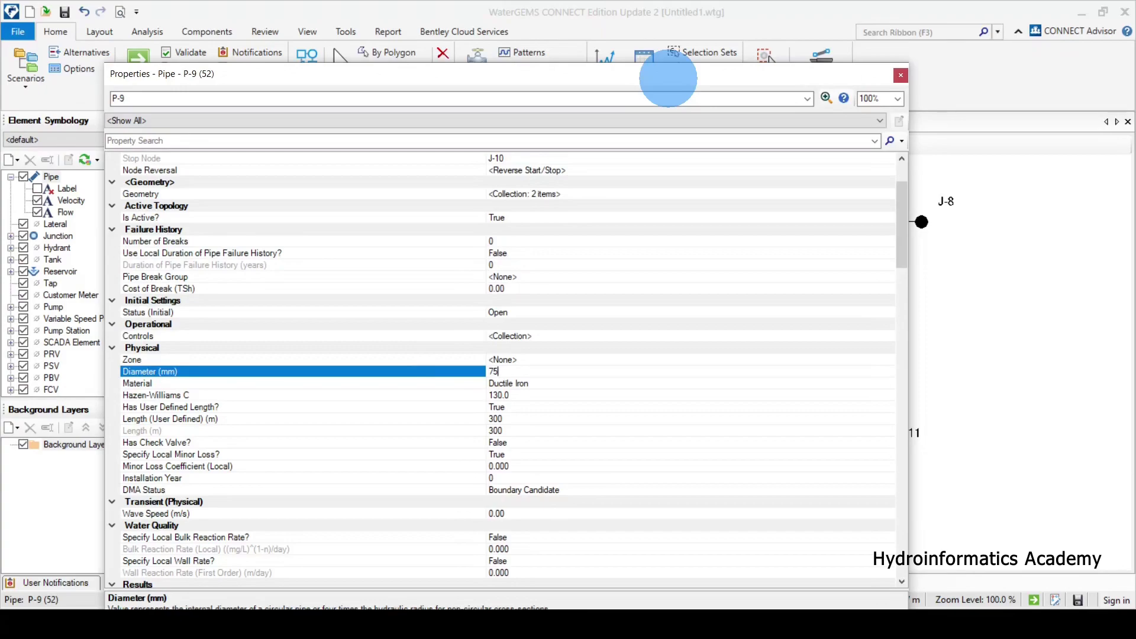
click(473, 375)
click(901, 75)
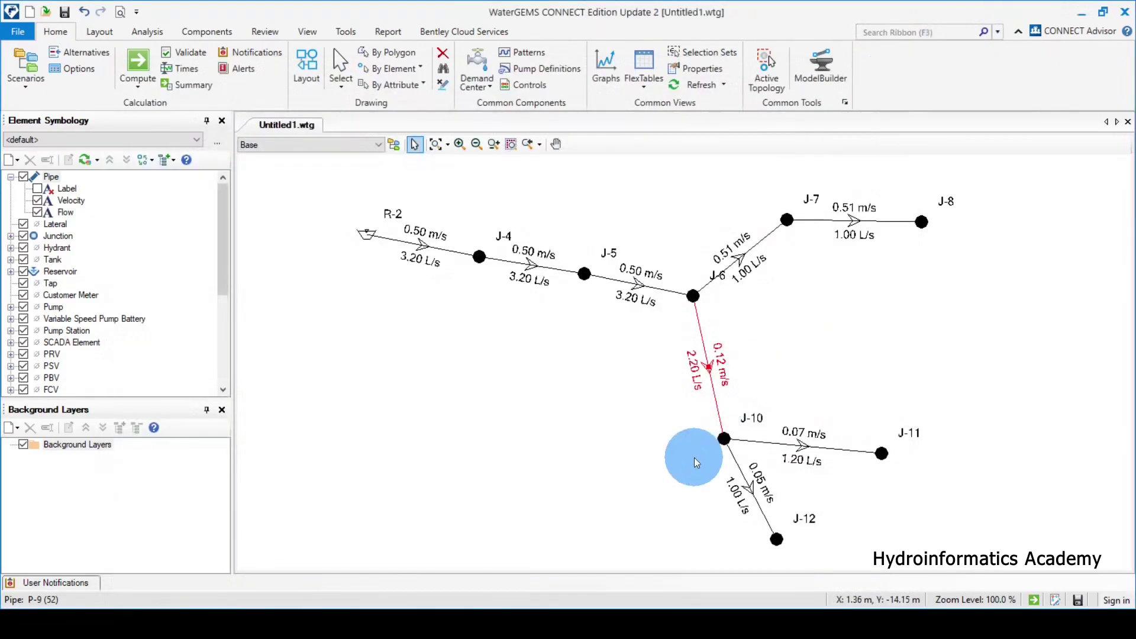
Set the diameter of pipe P-10, between J-10 and J-11, to 50 mm
double_click(793, 445)
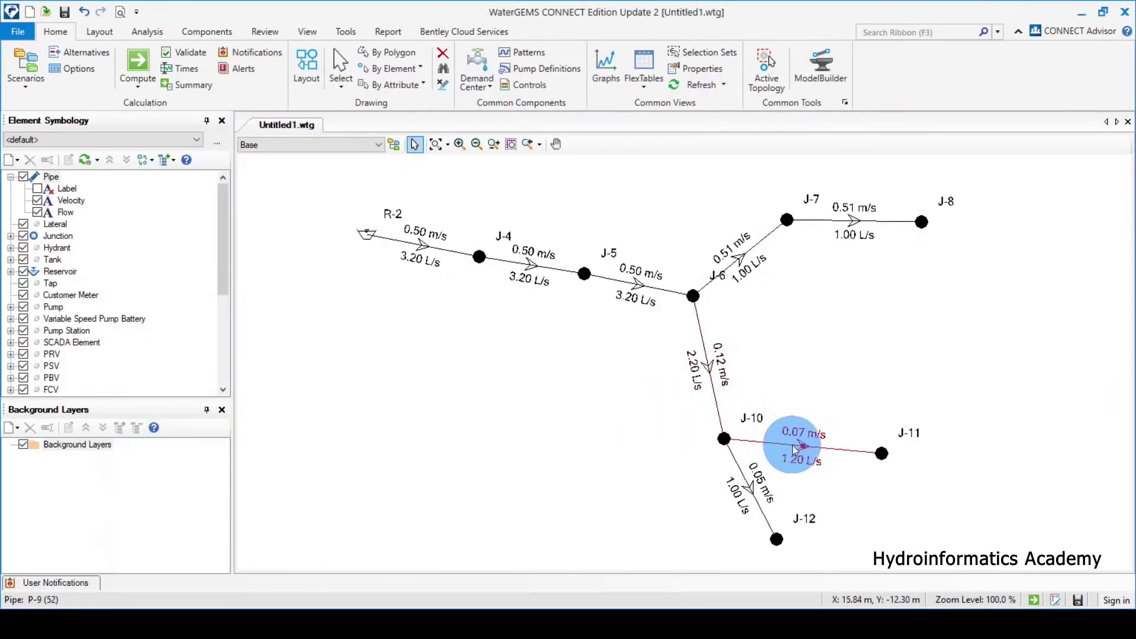
click(420, 371)
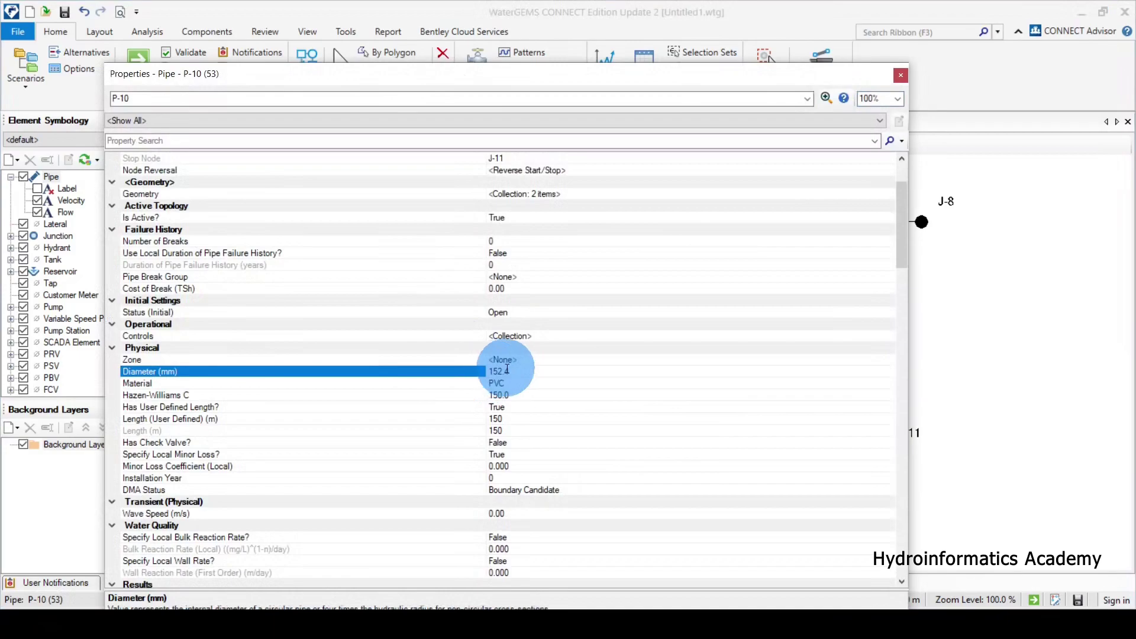
text(50)
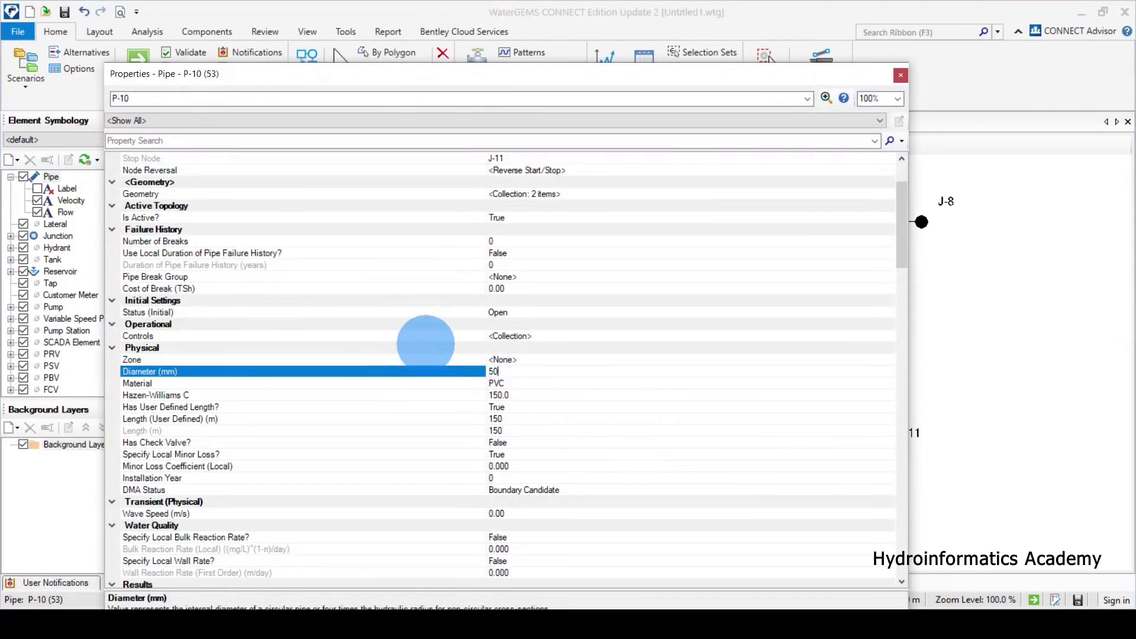
click(901, 75)
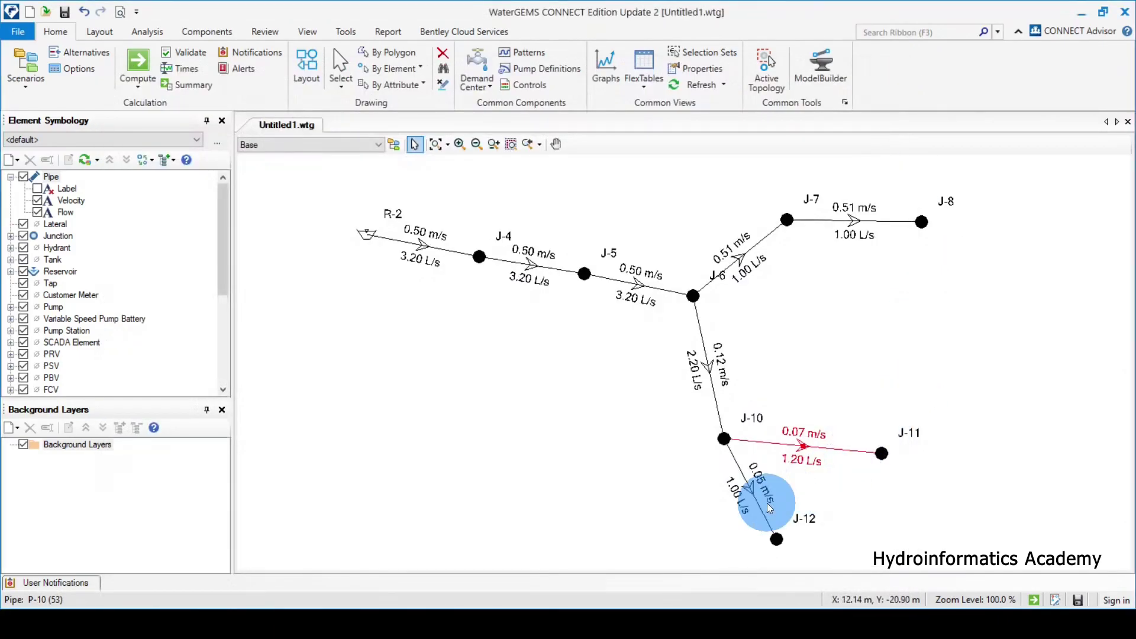
Set the diameter of pipe P-11, between J-10 and J-12, to 50 mm, recompute the network and dismiss the calculation summary
double_click(751, 491)
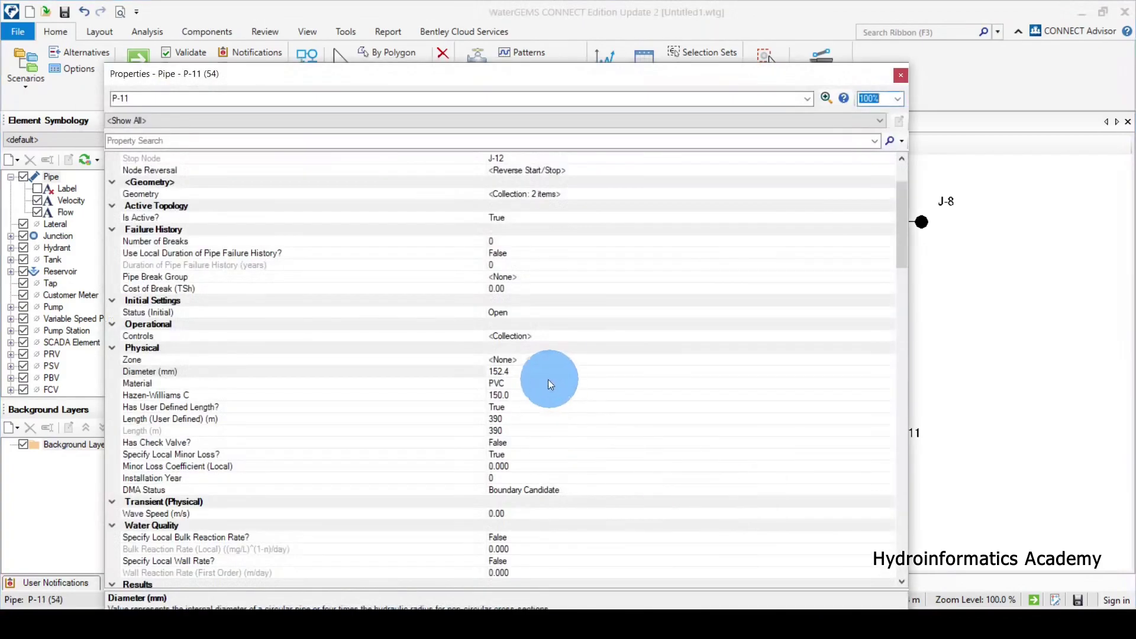
click(502, 393)
click(522, 371)
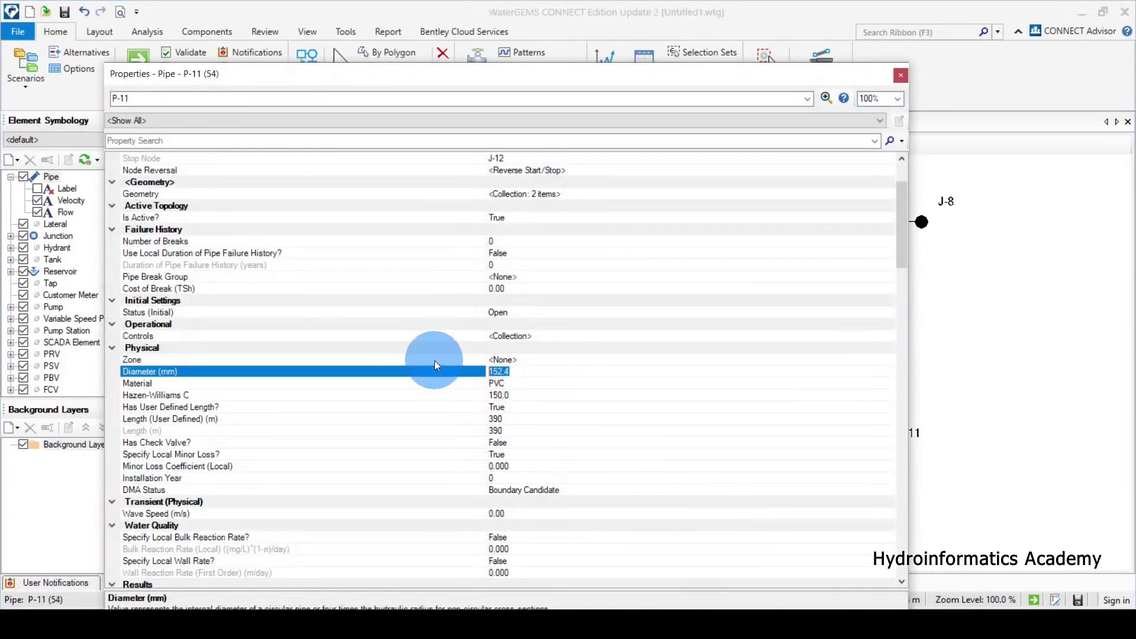
text(50)
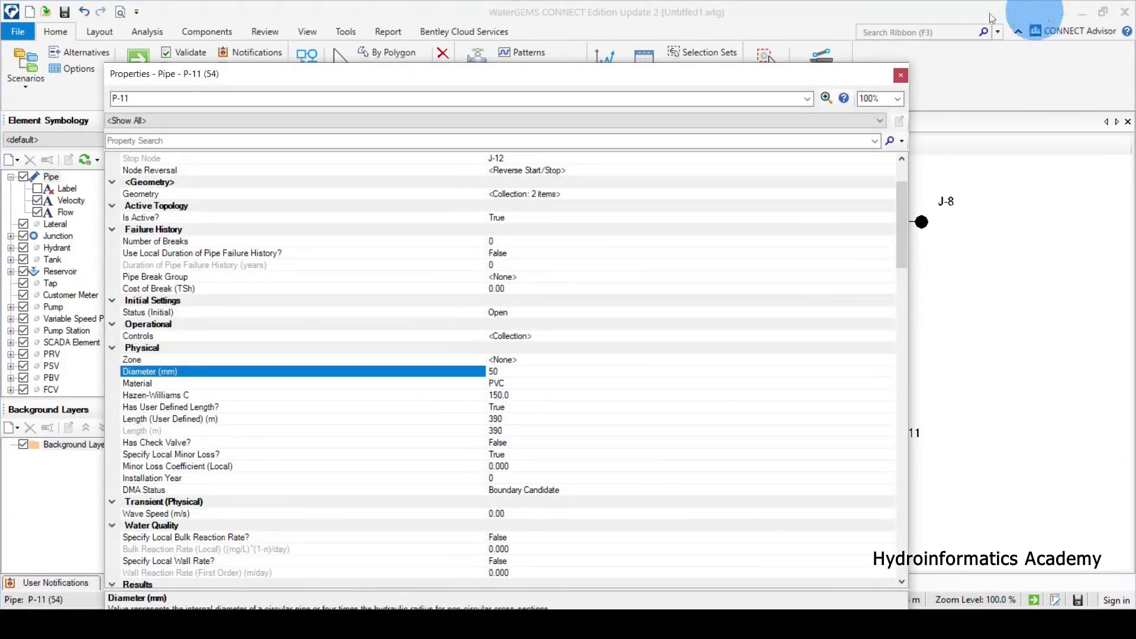
click(901, 75)
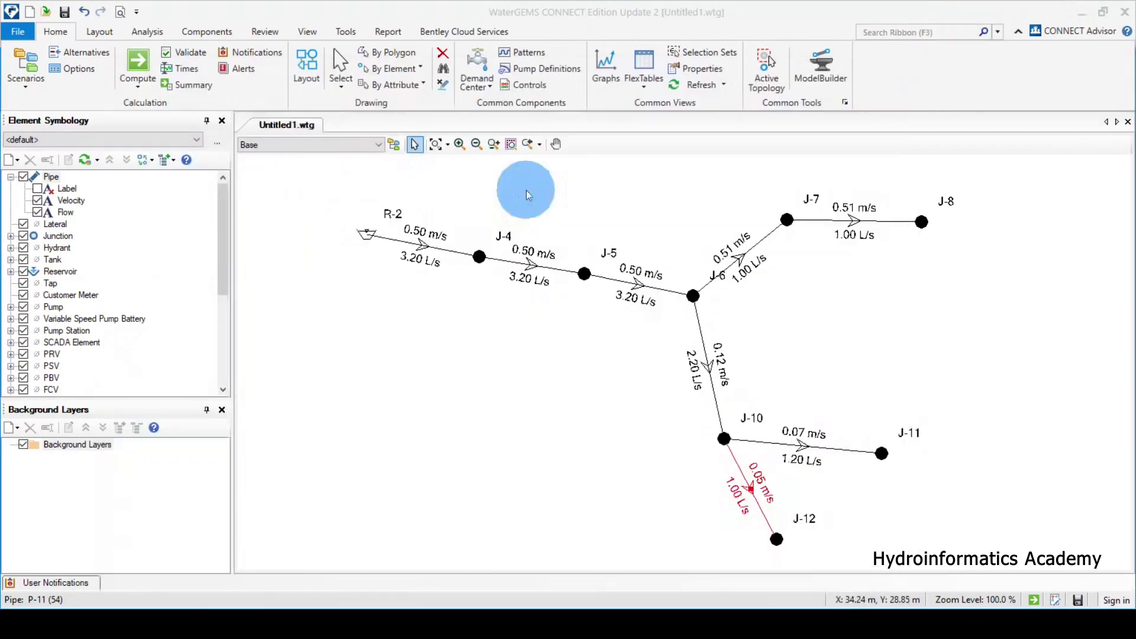
click(131, 60)
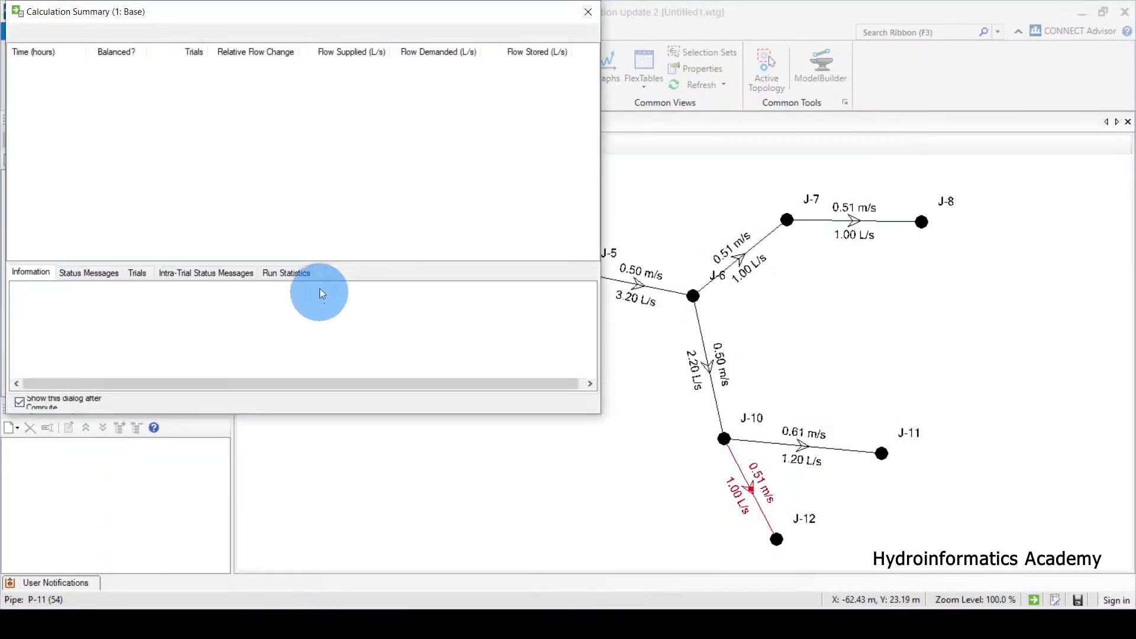
click(588, 11)
drag(872, 331, 808, 307)
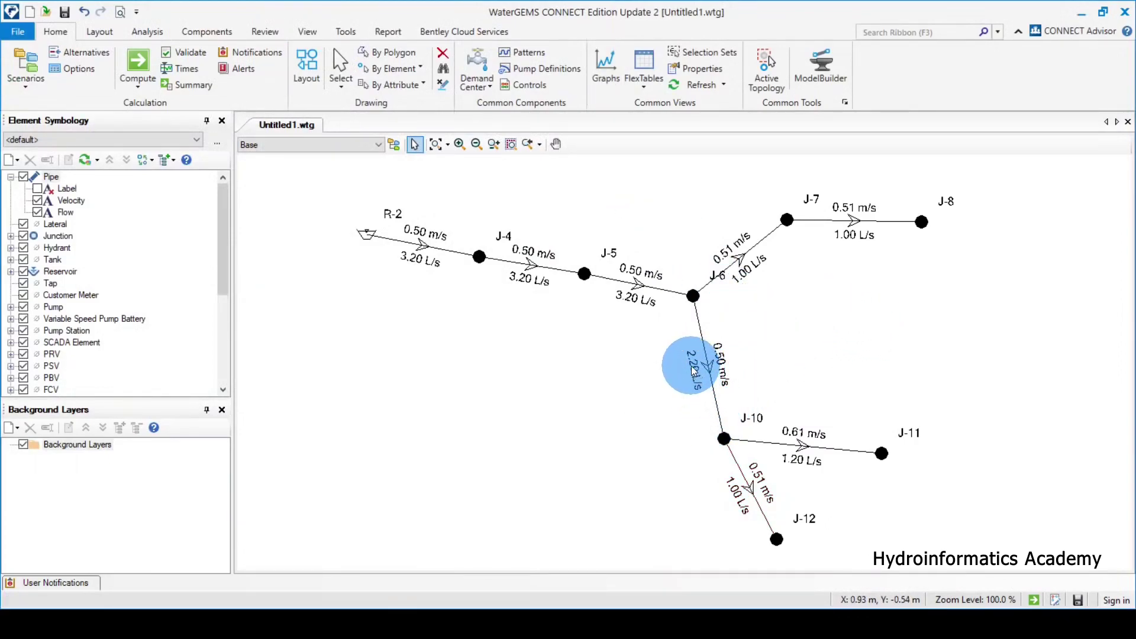